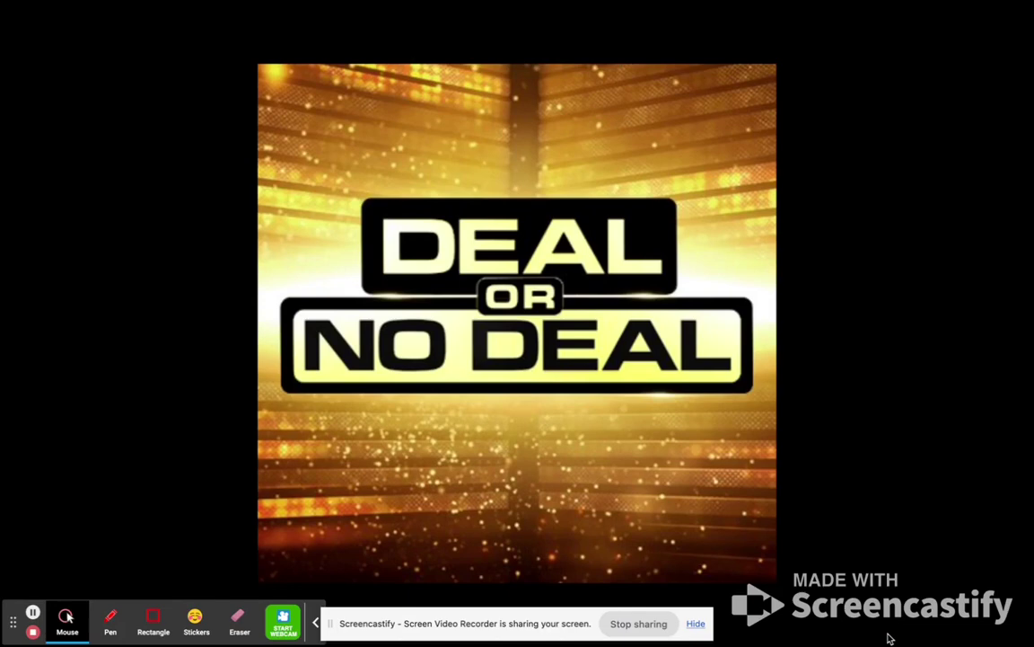
# Step: Advance the slideshow past the title and rules slides to the case board, and open the question for case 13
pyautogui.press('Right')
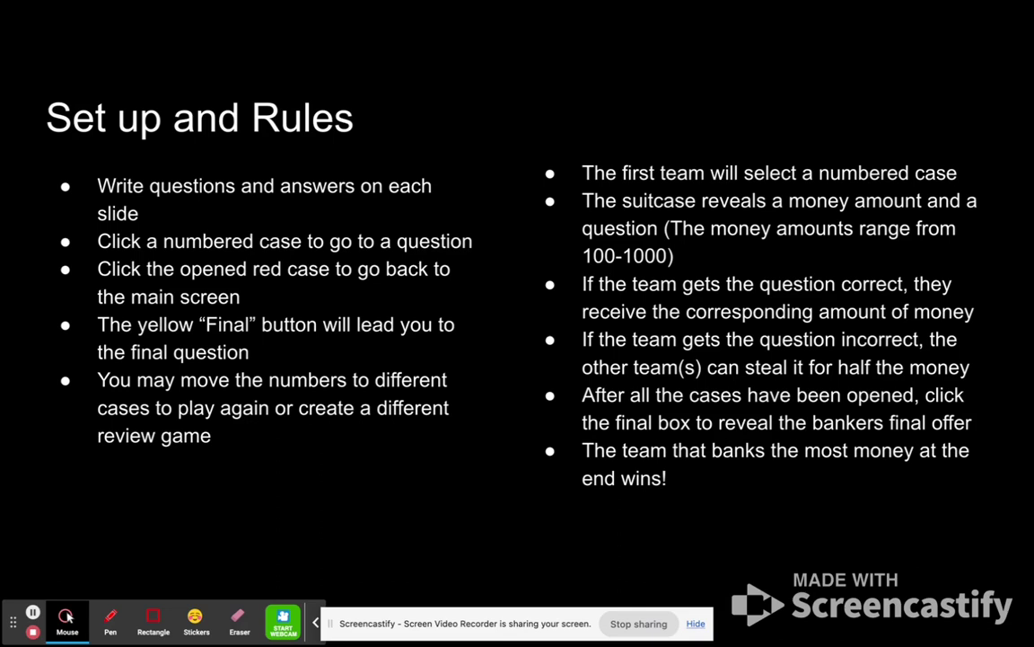
pyautogui.press('Right')
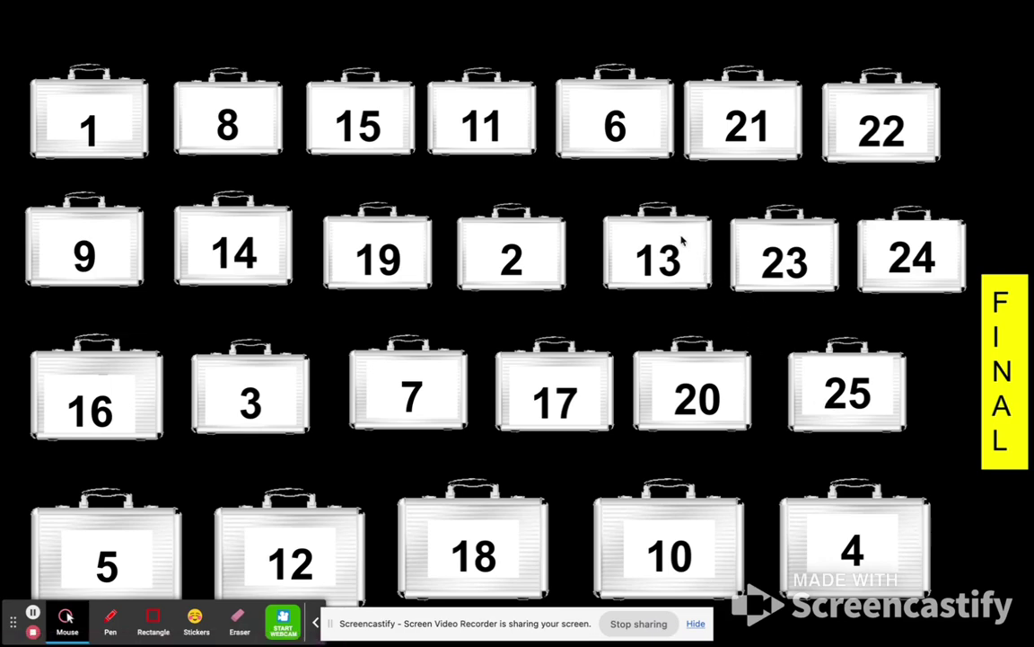
pyautogui.click(669, 259)
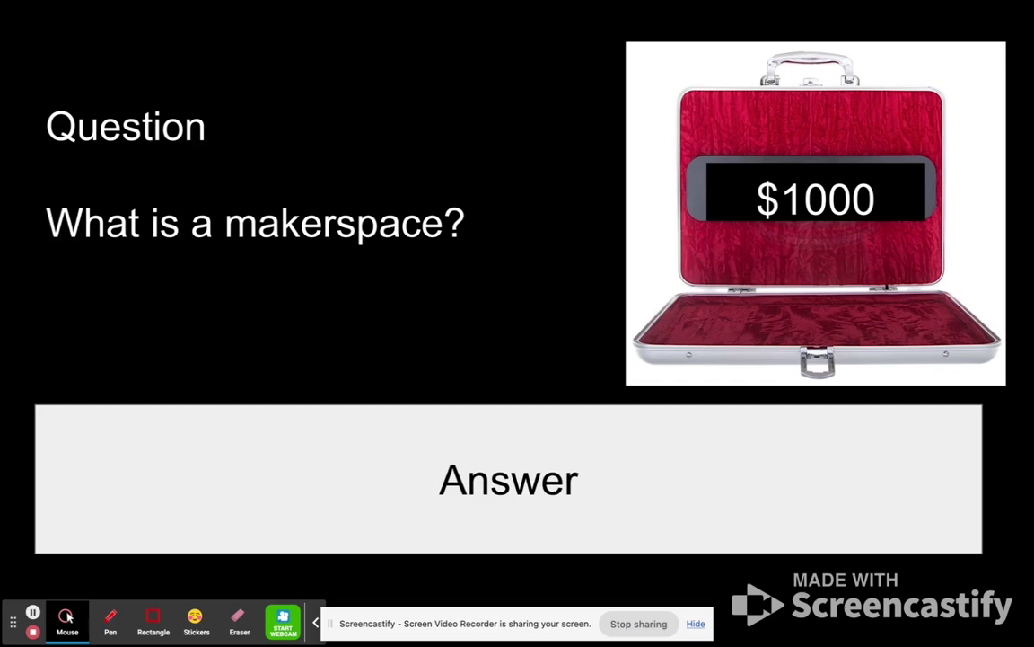
# Step: Leave the slideshow and move the Answer cover on the makerspace definition slide upward to reveal the text beneath it
pyautogui.press('Escape')
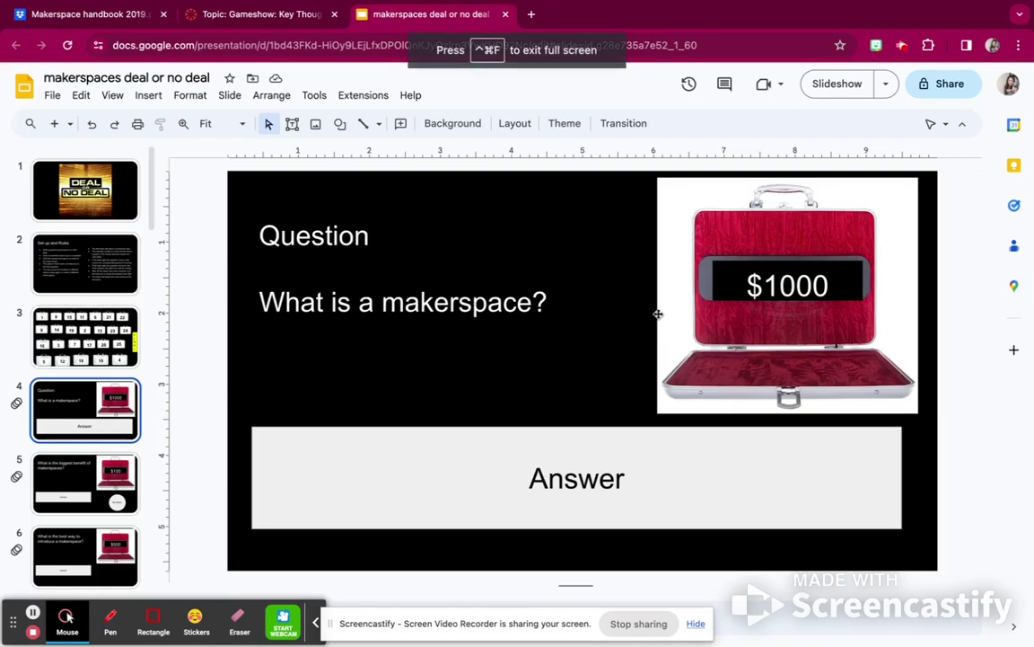
pyautogui.click(725, 456)
pyautogui.moveTo(725, 456); pyautogui.dragTo(725, 377)
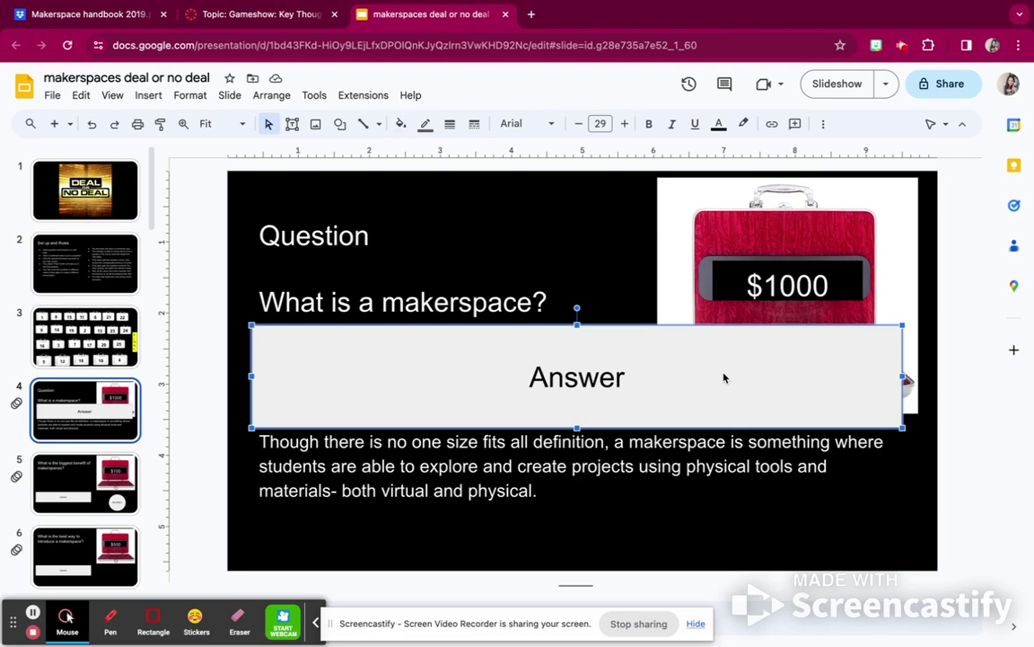
# Step: On the case board slide, move the last red X from the row above the slide onto case 13
pyautogui.click(102, 331)
pyautogui.scroll(1, 323, 359)
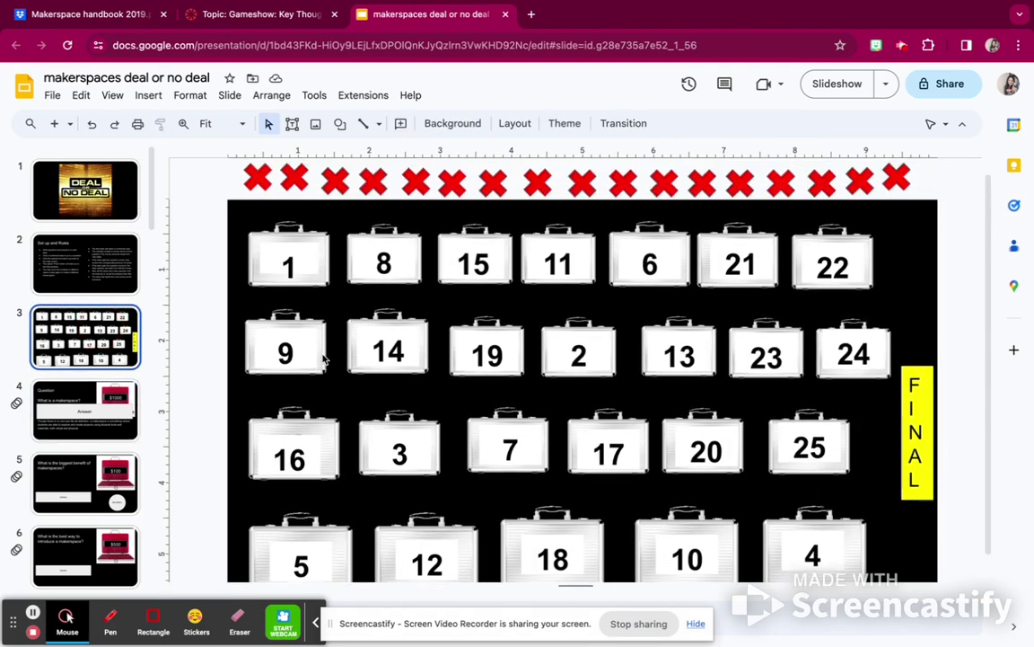
pyautogui.moveTo(894, 180); pyautogui.dragTo(680, 352)
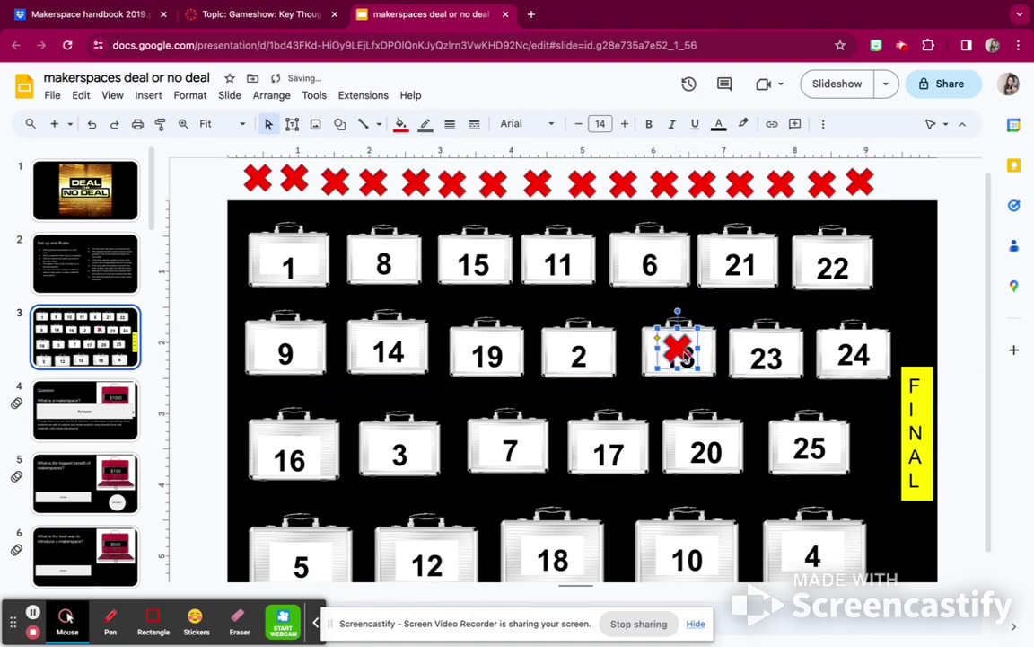
pyautogui.click(971, 348)
pyautogui.moveTo(680, 349); pyautogui.dragTo(688, 357)
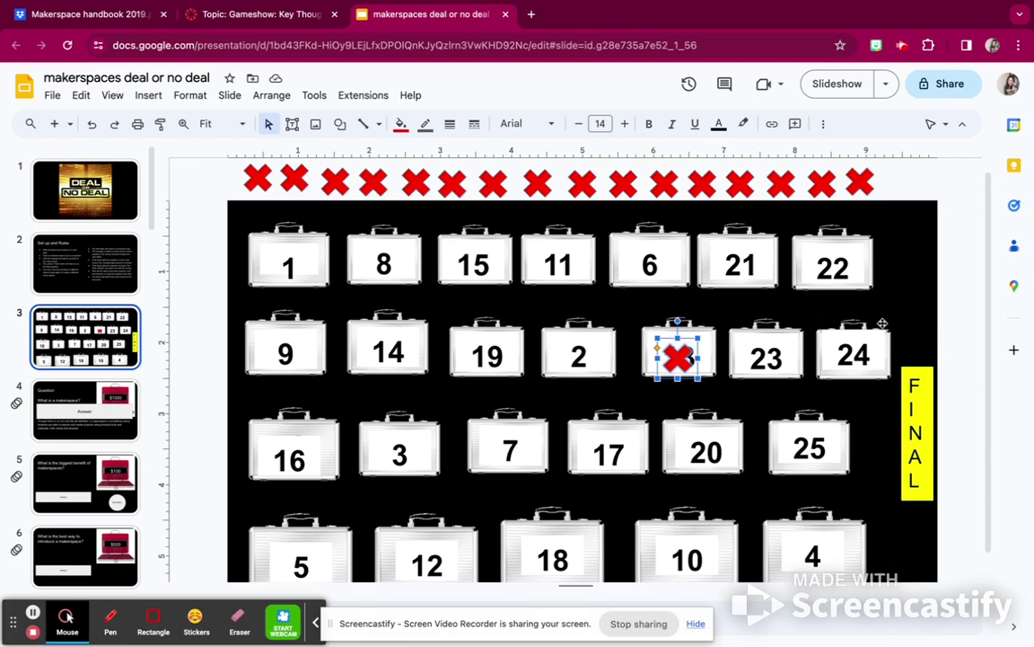
# Step: Try to open the question for case 25 from the case board while presenting
pyautogui.click(840, 84)
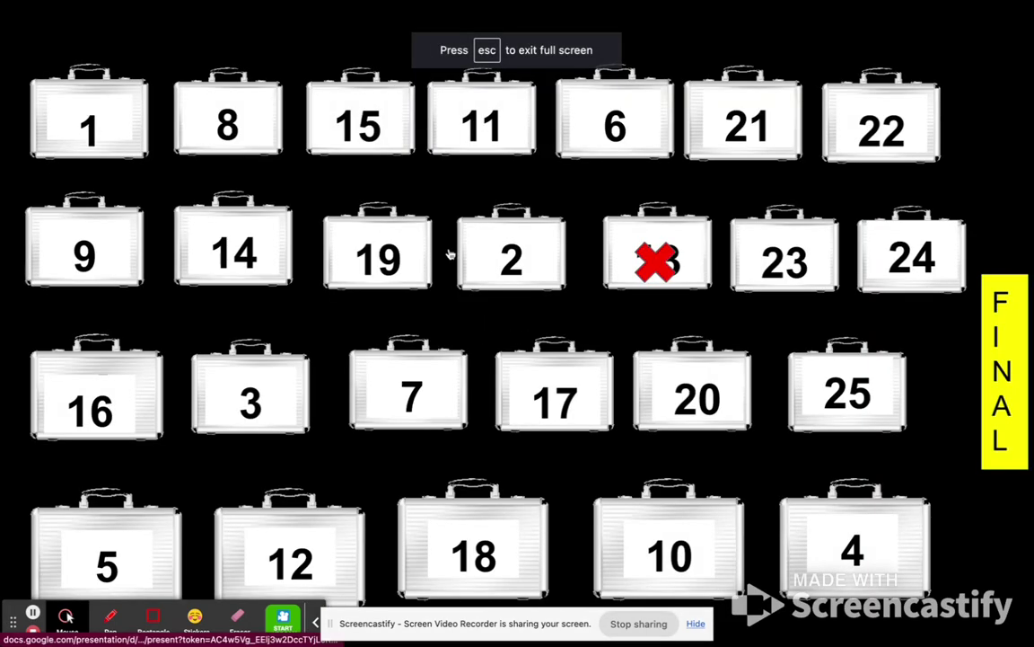
pyautogui.click(869, 388)
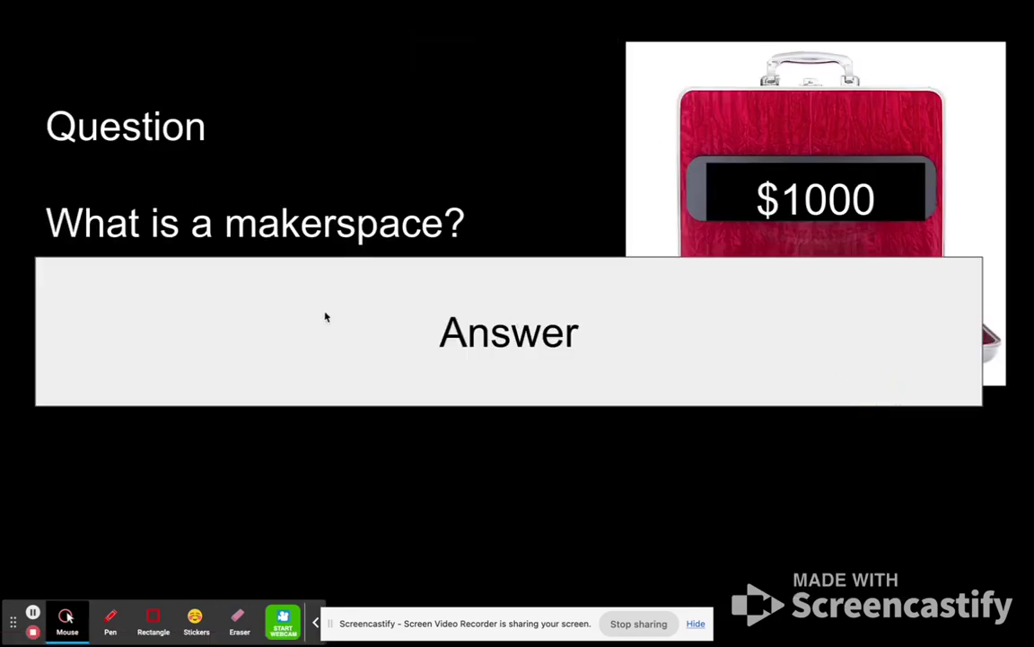
pyautogui.press('Escape')
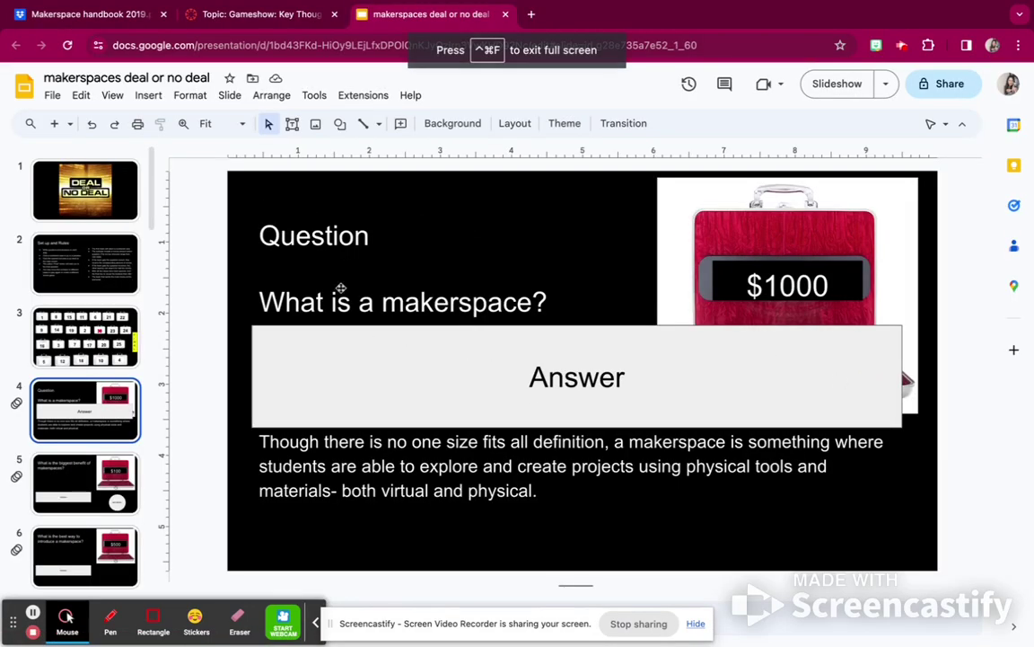
# Step: Follow the slide link on the case 25 image to slide 31 and present its question full screen
pyautogui.click(72, 314)
pyautogui.click(808, 418)
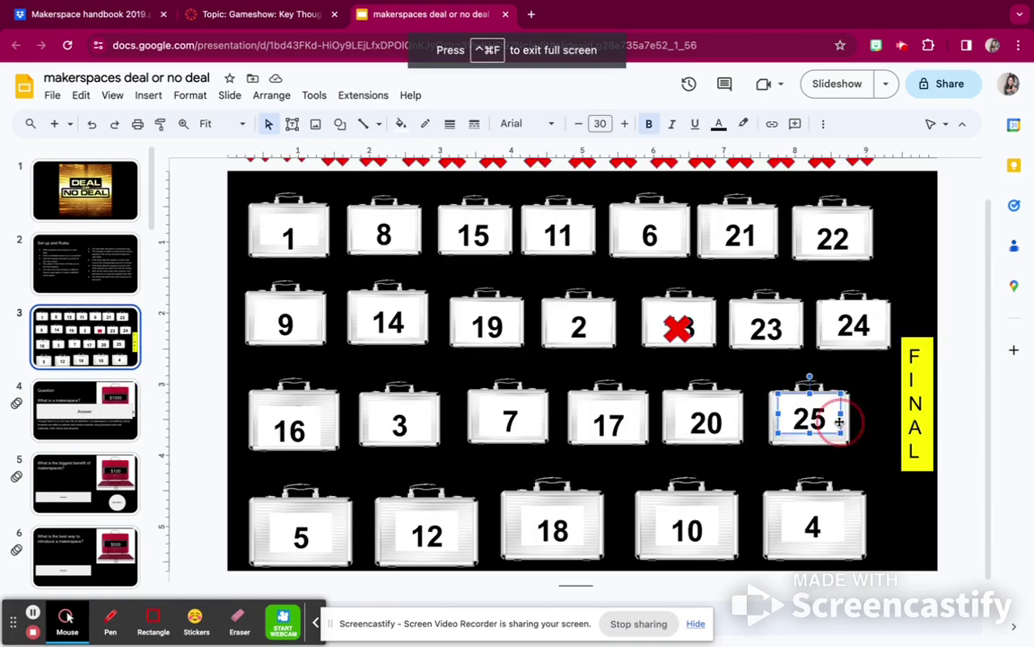
pyautogui.click(849, 419)
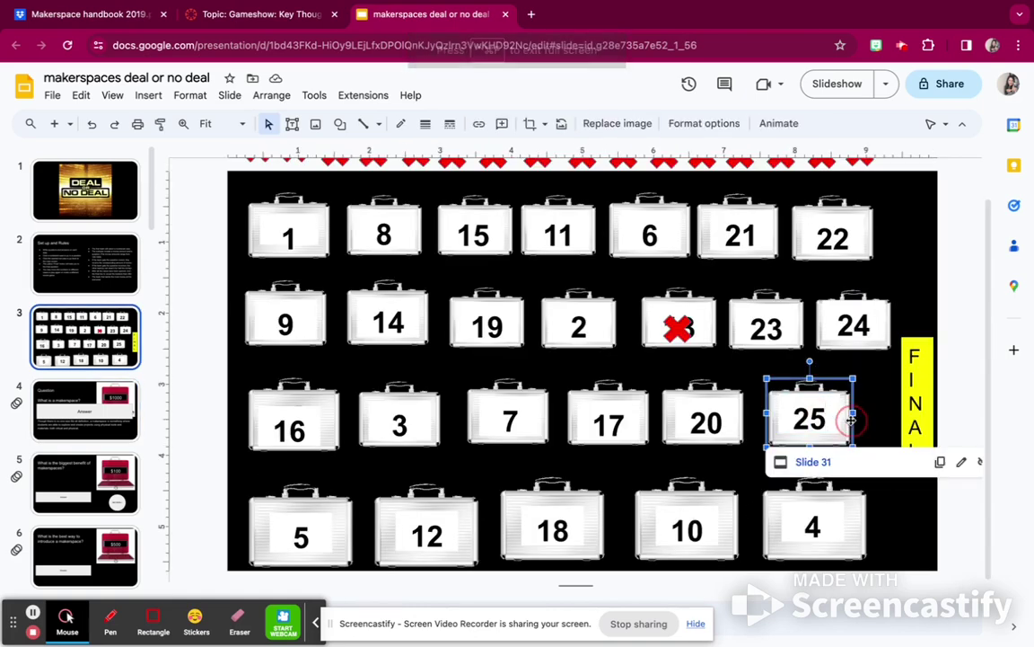
pyautogui.click(813, 462)
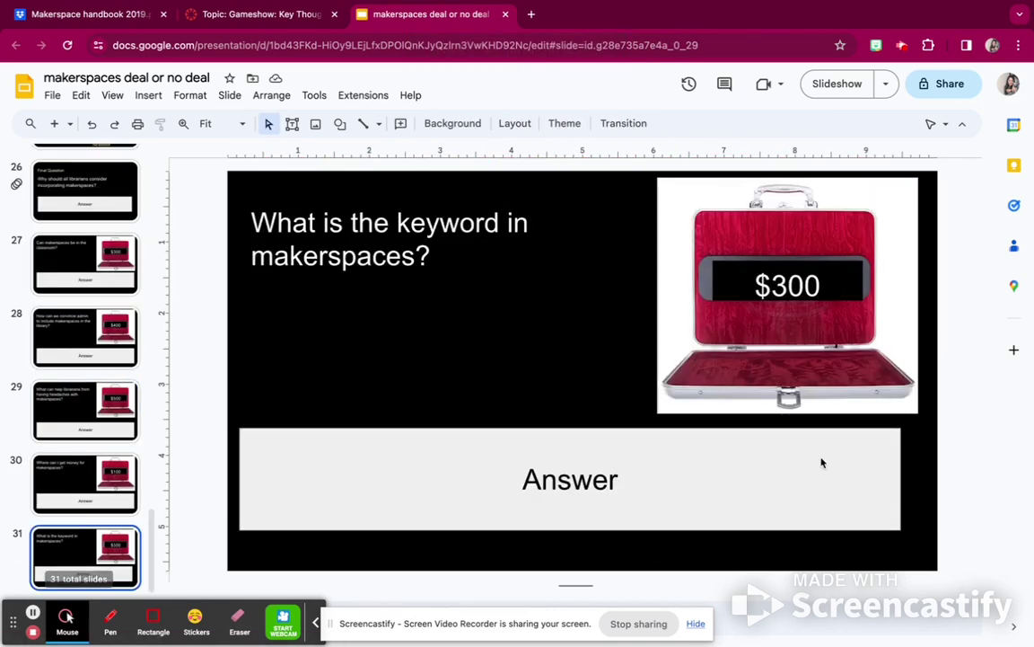
pyautogui.click(835, 83)
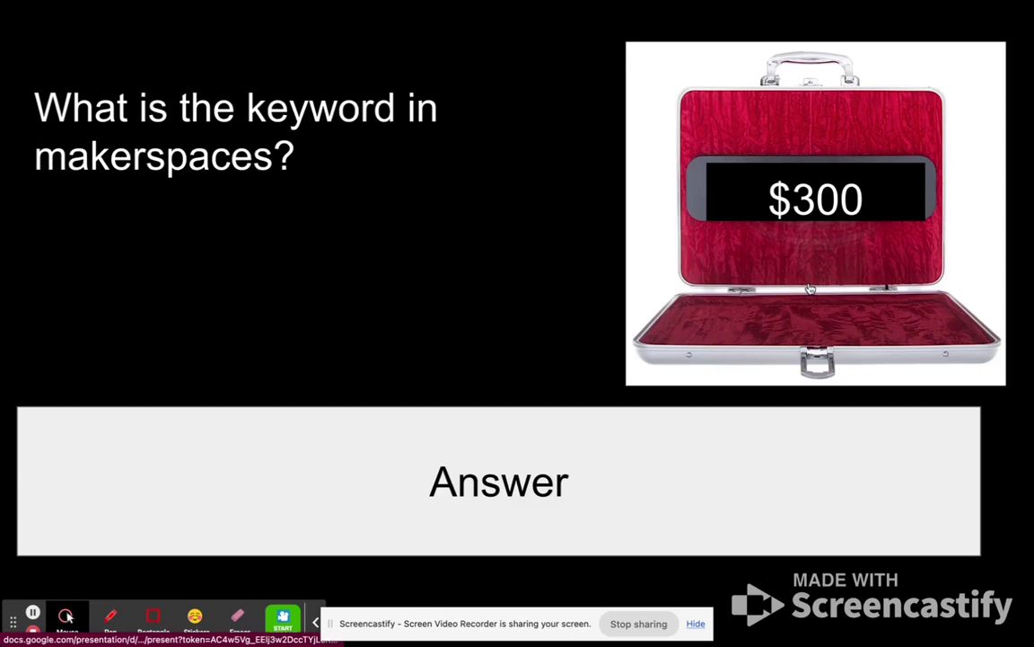
# Step: Leave the slideshow and move the Answer cover on slide 31 upward to reveal the text beneath it
pyautogui.press('Escape')
pyautogui.moveTo(604, 456); pyautogui.dragTo(595, 388)
pyautogui.click(596, 411)
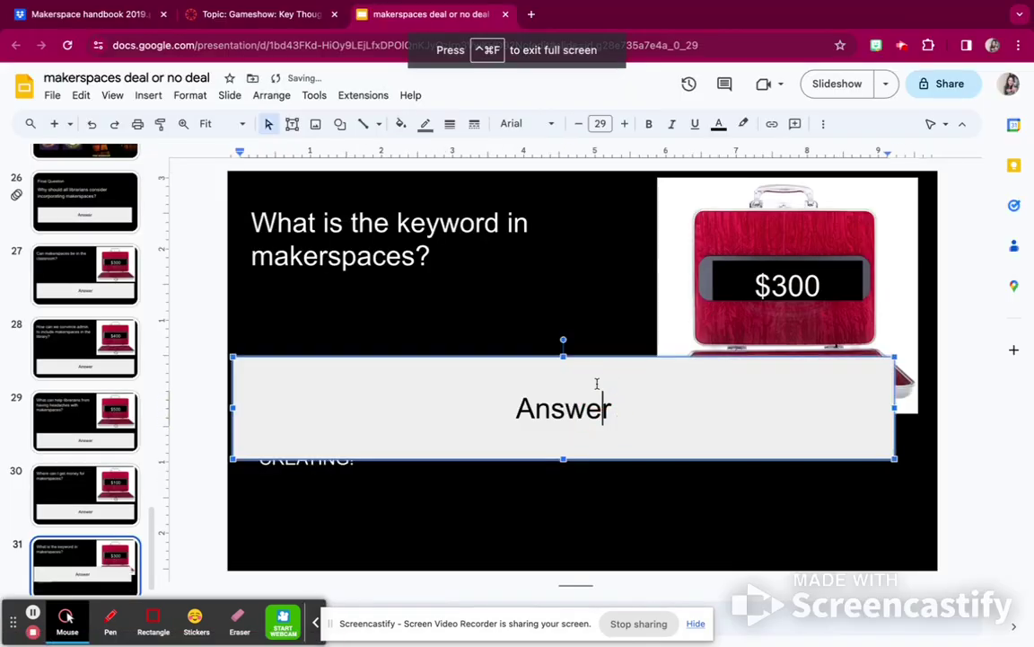
pyautogui.doubleClick(671, 371)
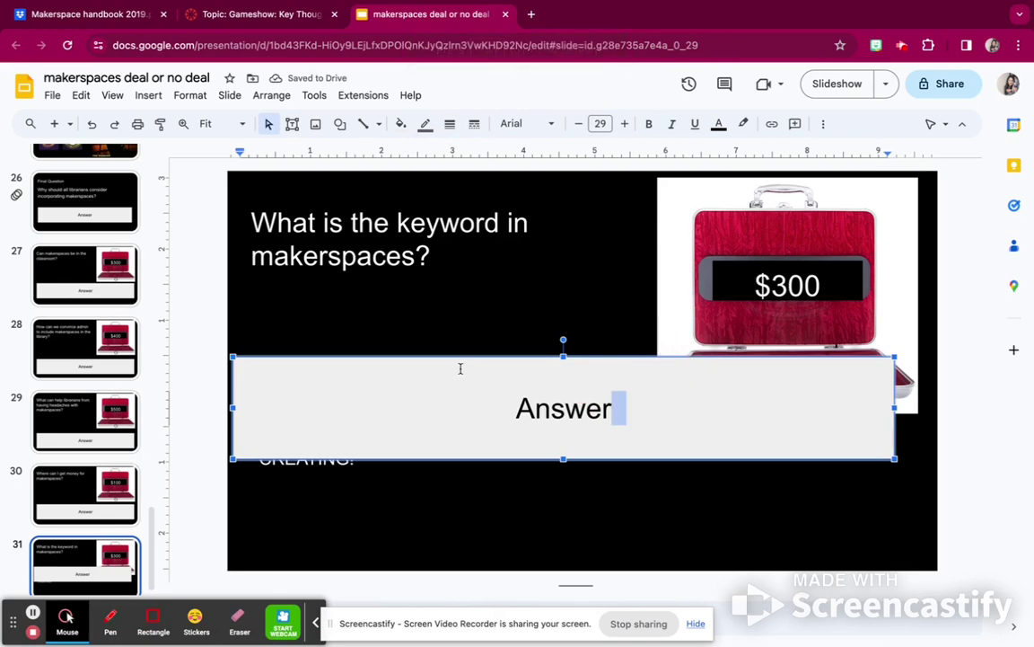
pyautogui.click(408, 341)
pyautogui.moveTo(417, 369); pyautogui.dragTo(426, 333)
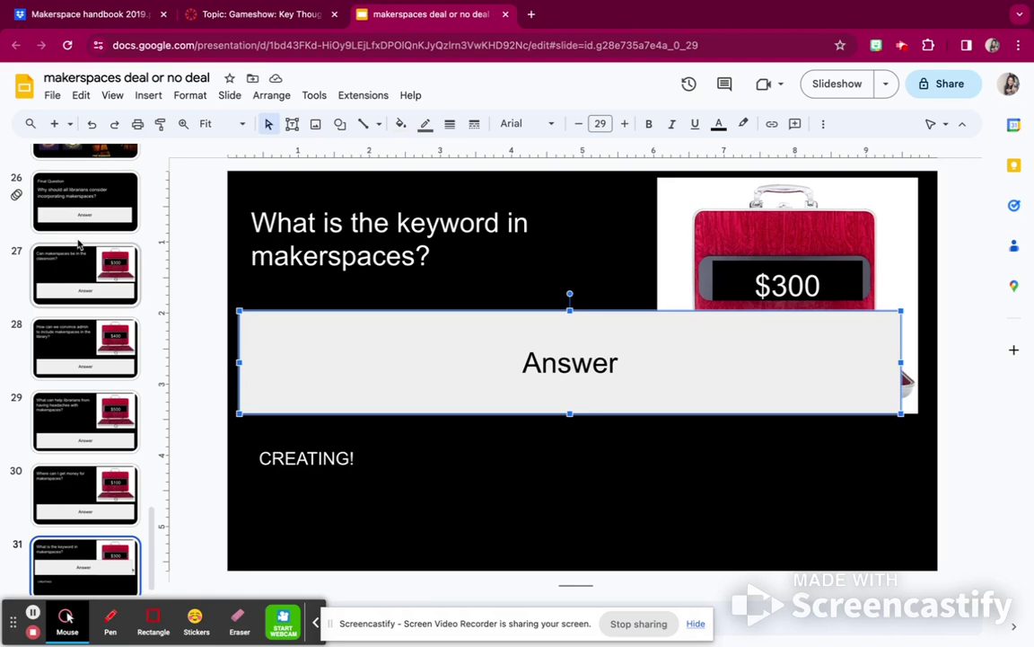
# Step: Return to the case board slide and place the last spare red X on case 25
pyautogui.scroll(15, 107, 274)
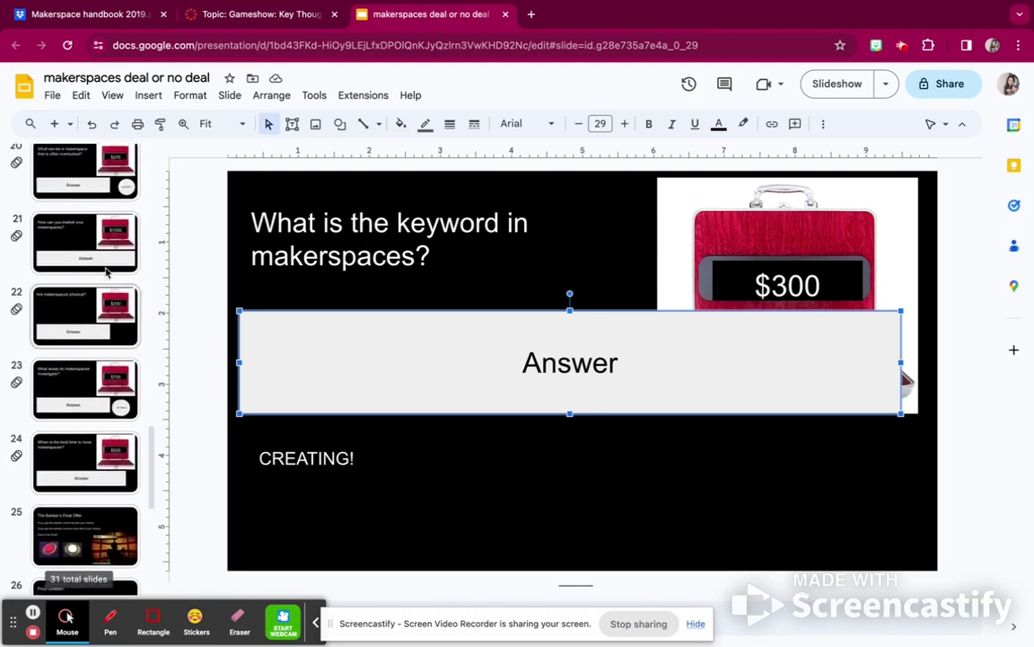
pyautogui.scroll(5, 107, 274)
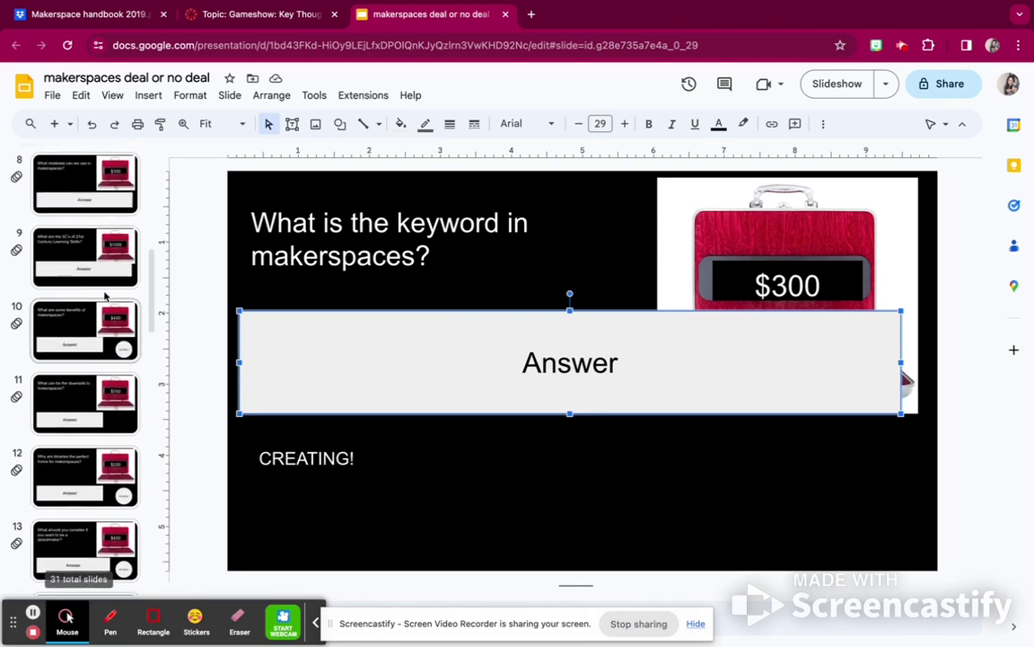
pyautogui.scroll(5, 105, 297)
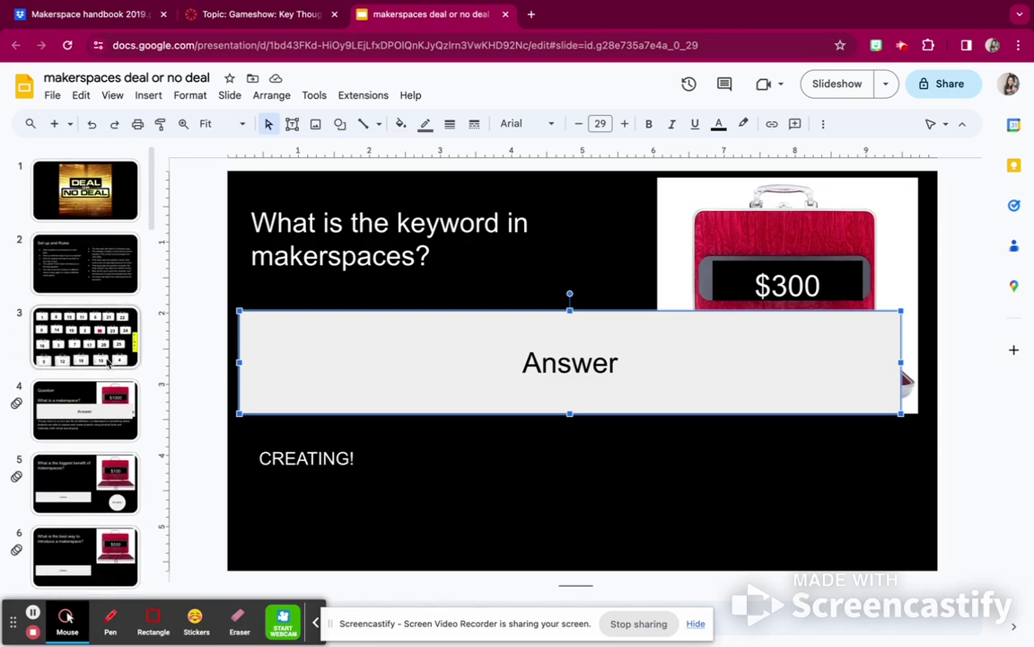
pyautogui.click(108, 360)
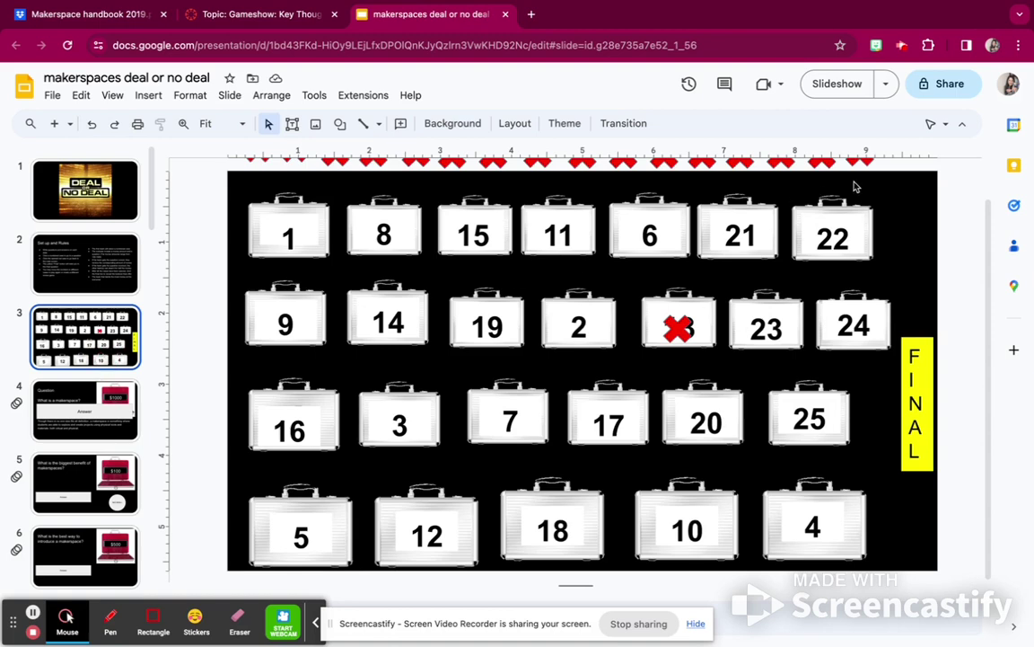
pyautogui.moveTo(862, 163); pyautogui.dragTo(828, 404)
pyautogui.click(883, 407)
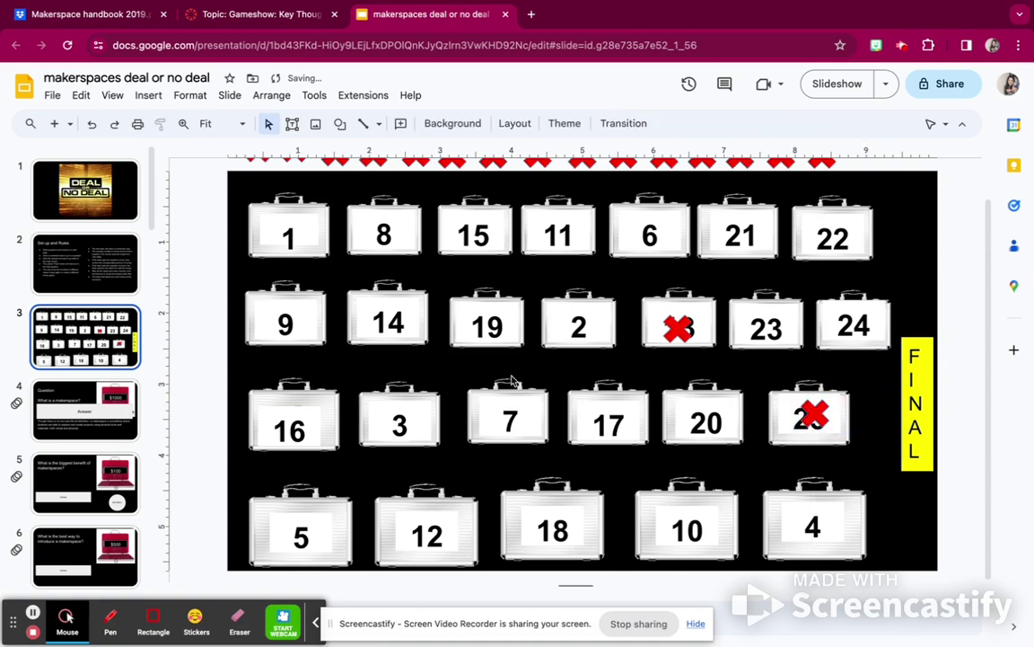
# Step: Try to select the case 3 image on the board to reach its slide link
pyautogui.click(388, 397)
pyautogui.click(360, 363)
pyautogui.click(377, 395)
pyautogui.click(386, 366)
pyautogui.click(381, 391)
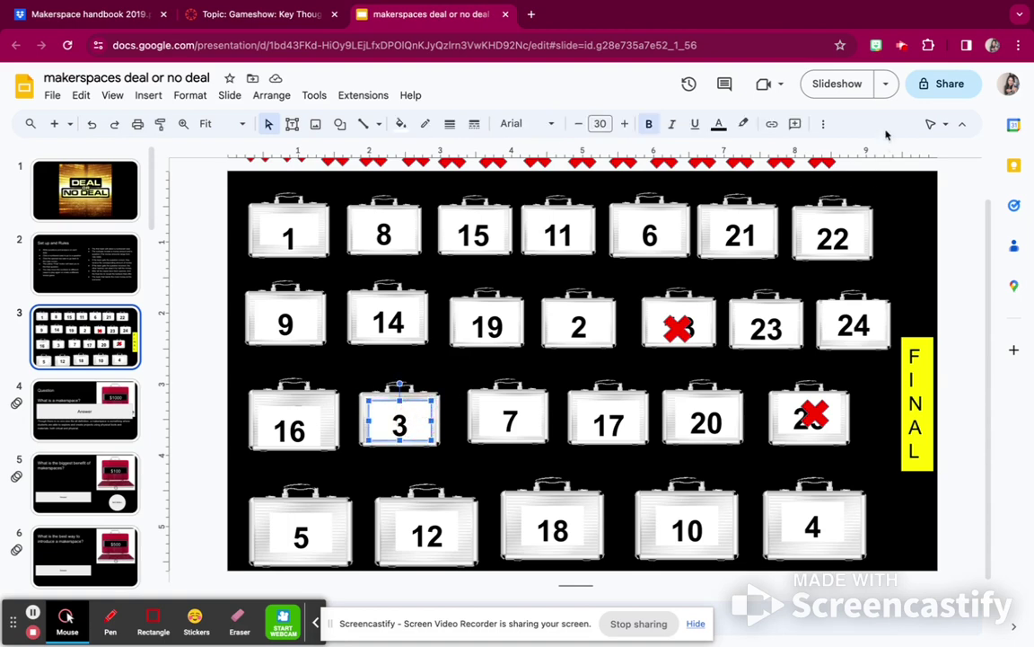
# Step: Try twice to open the question for case 3 by presenting the case board
pyautogui.click(844, 84)
pyautogui.click(277, 408)
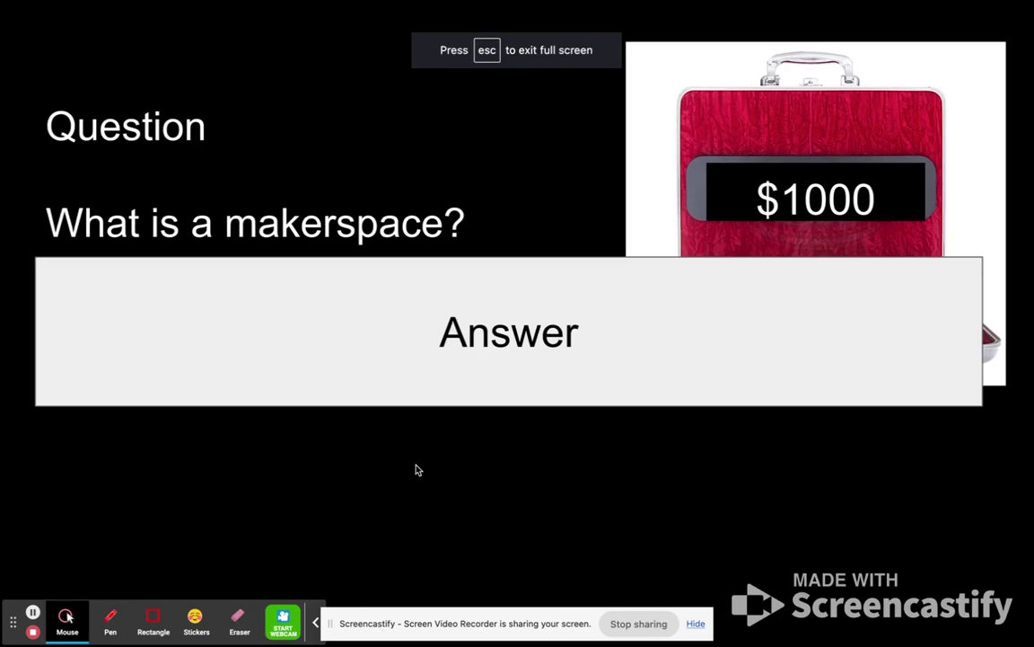
pyautogui.press('Escape')
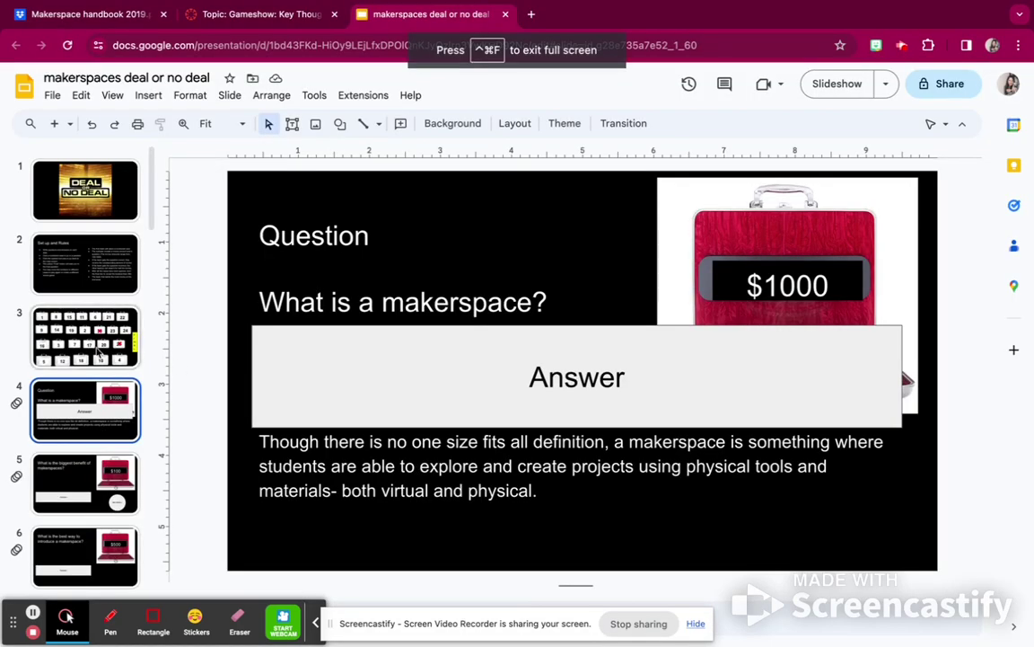
pyautogui.click(101, 355)
pyautogui.click(404, 422)
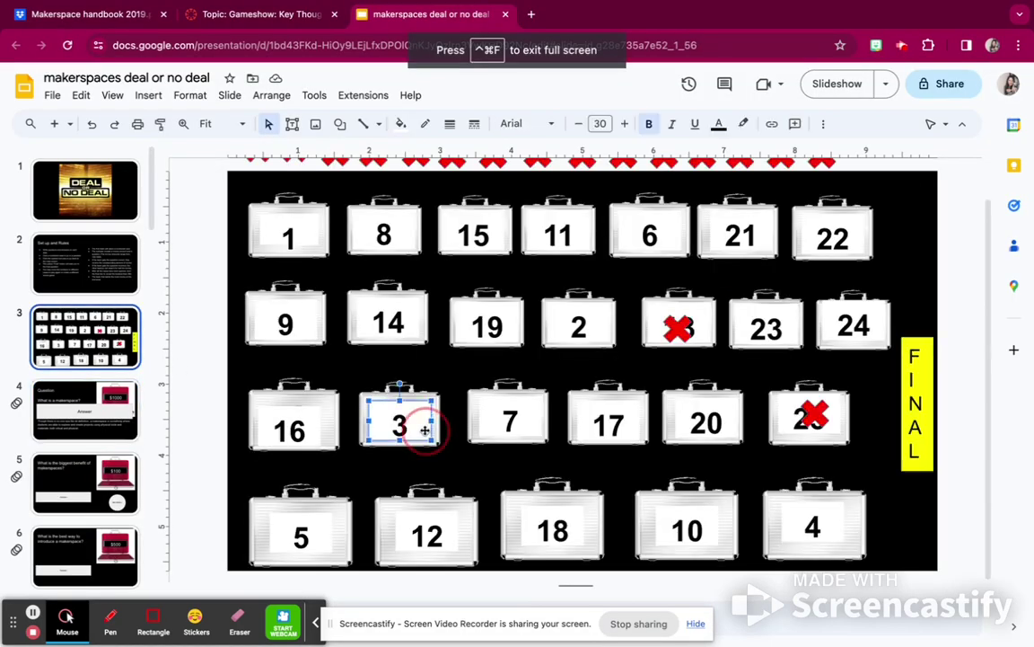
pyautogui.click(853, 85)
pyautogui.click(274, 403)
pyautogui.click(269, 385)
pyautogui.press('Escape')
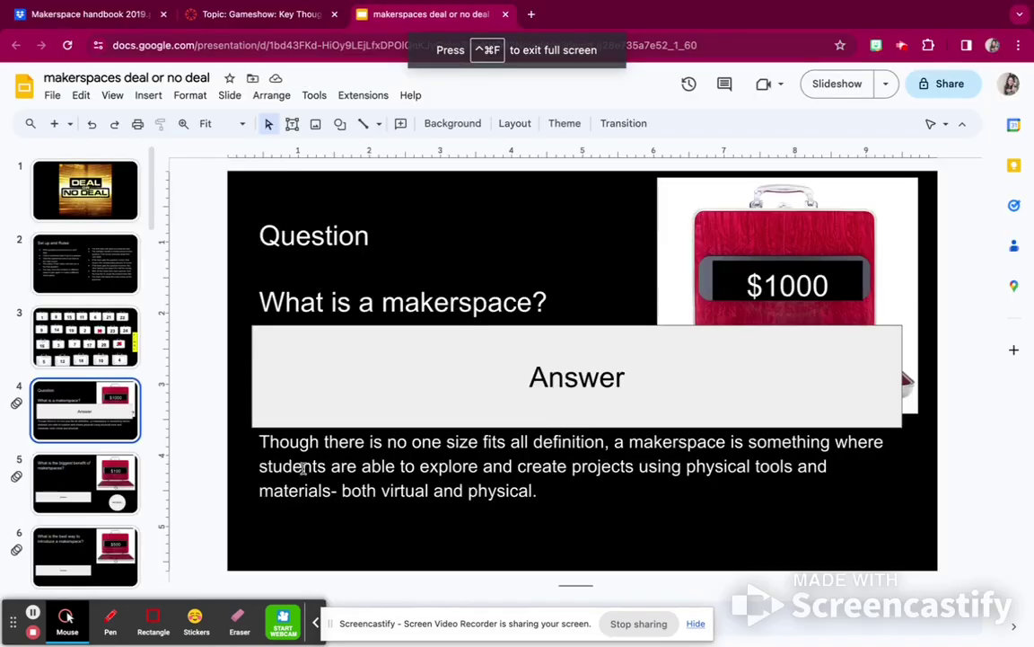
# Step: Follow the slide link for case 3 on the board to slide 15 and present its question full screen
pyautogui.click(98, 299)
pyautogui.click(380, 420)
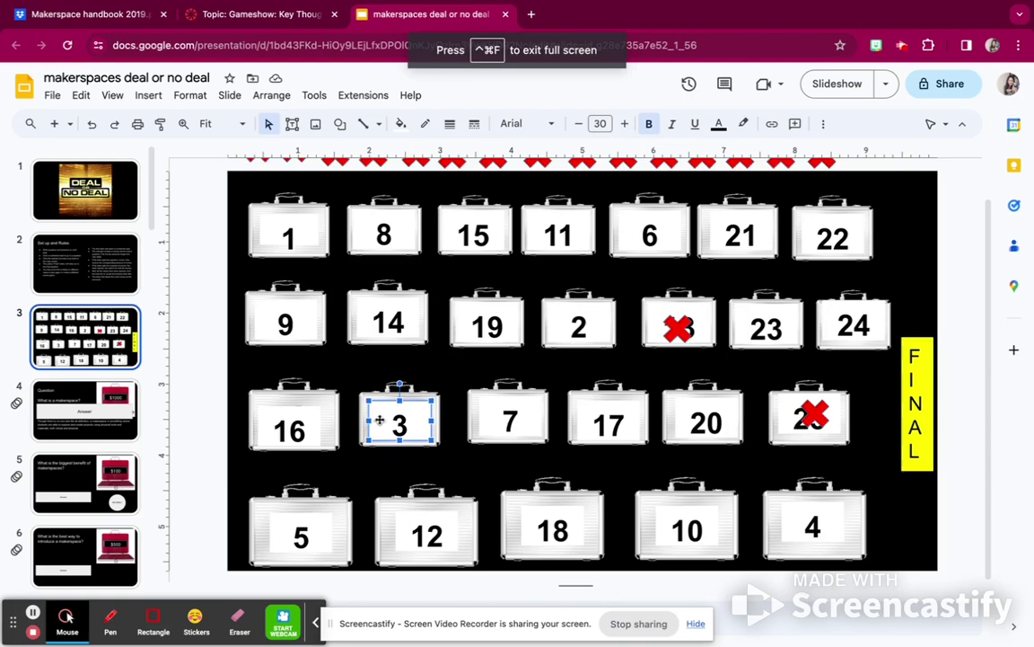
pyautogui.click(386, 420)
pyautogui.click(416, 463)
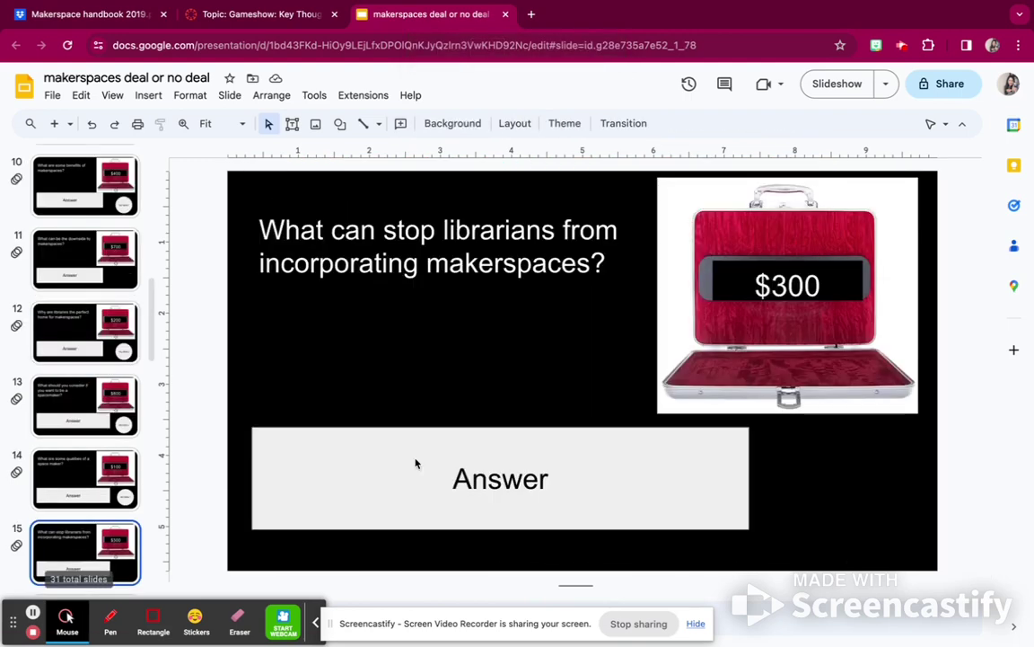
pyautogui.click(837, 87)
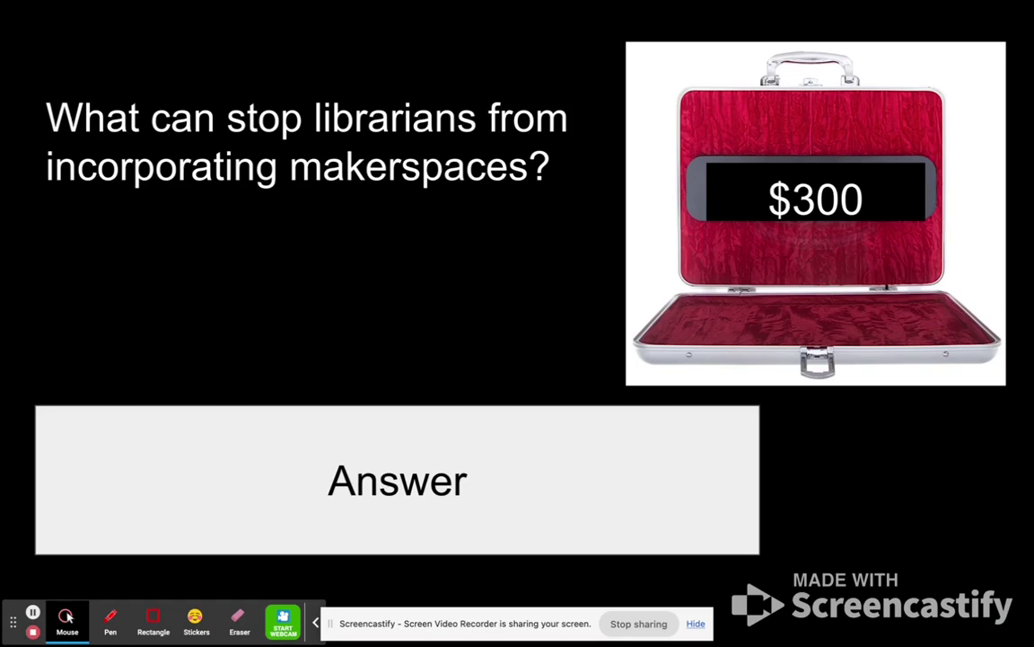
# Step: Leave the slideshow and move the Answer cover on slide 15 upward to reveal the text beneath it
pyautogui.press('Escape')
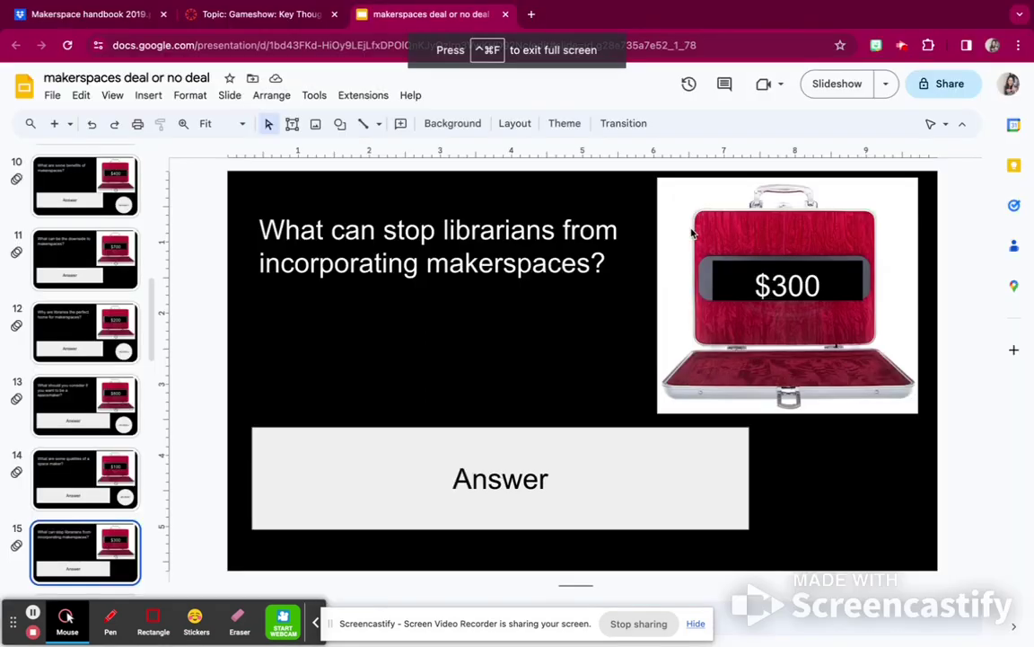
pyautogui.click(675, 474)
pyautogui.moveTo(671, 448); pyautogui.dragTo(666, 361)
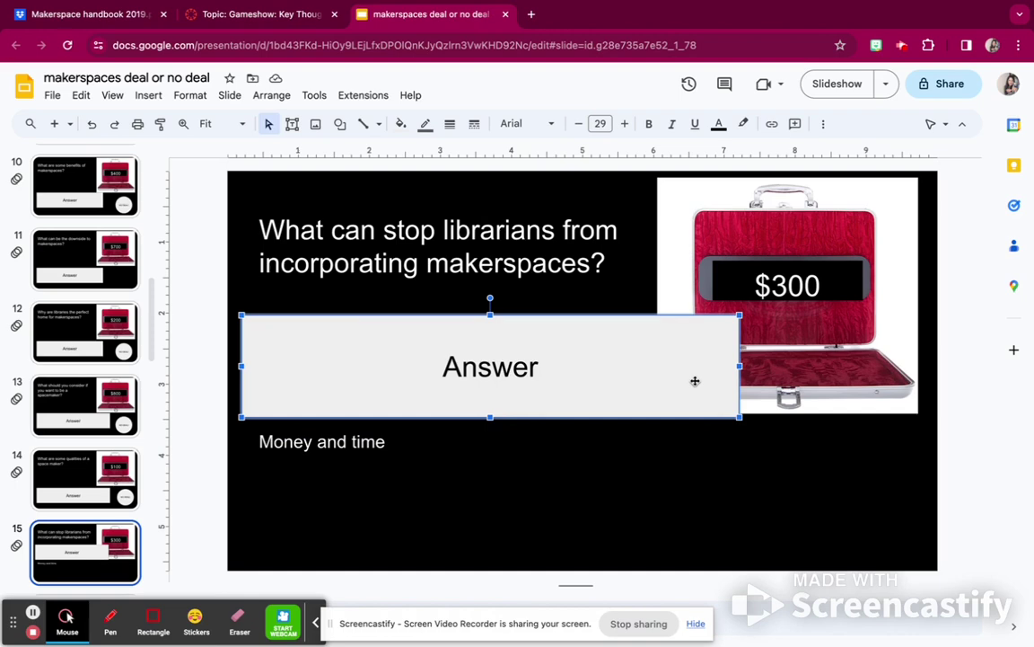
# Step: Return to the case board slide and place the last spare red X on case 3
pyautogui.scroll(8, 52, 251)
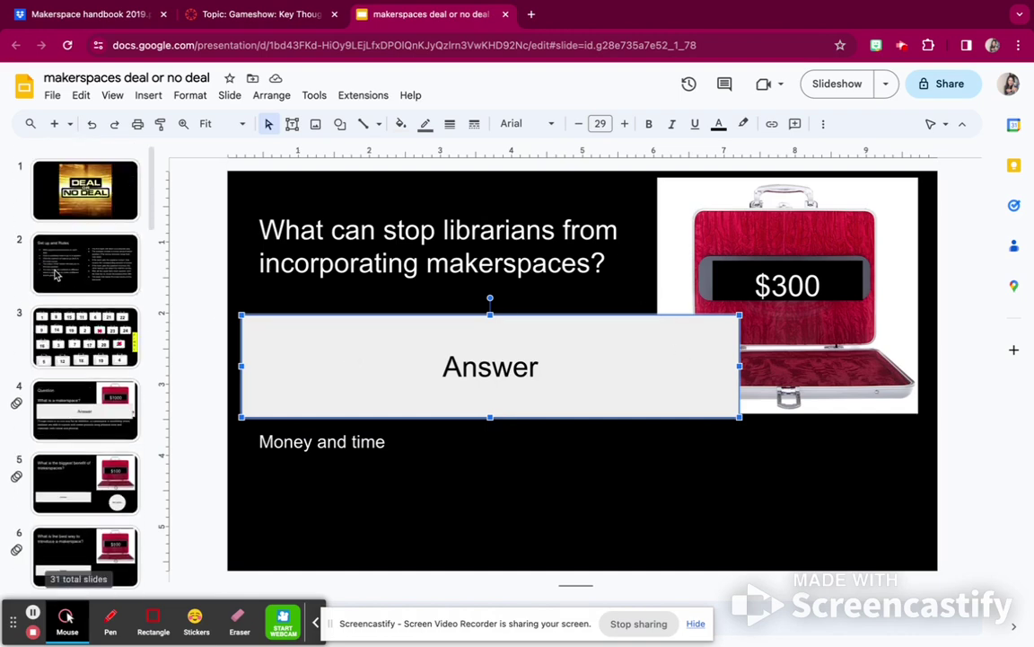
pyautogui.click(87, 342)
pyautogui.moveTo(826, 163); pyautogui.dragTo(421, 414)
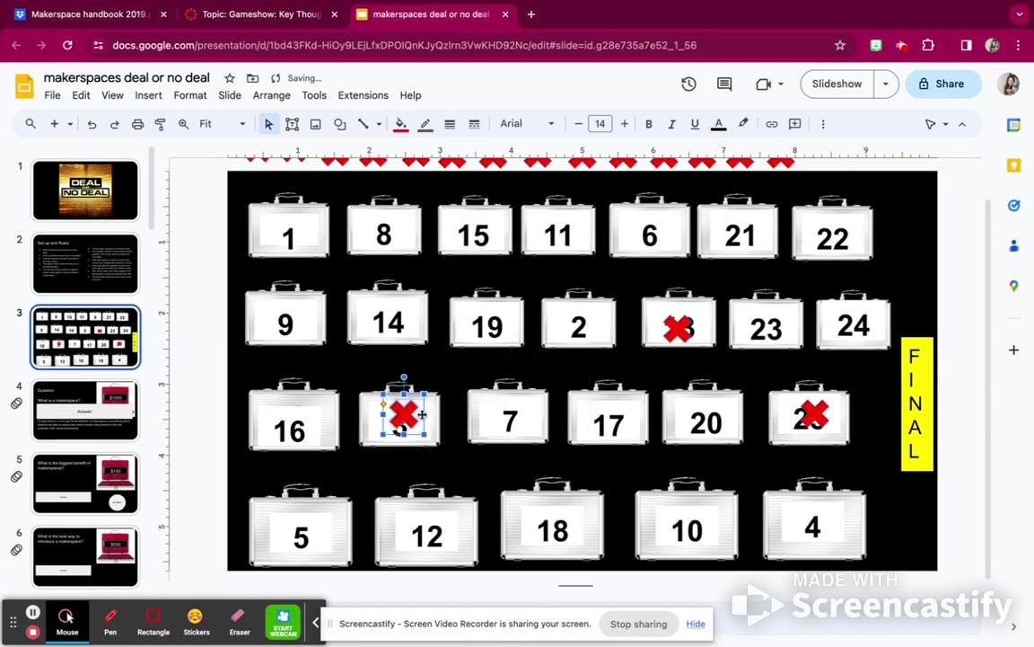
# Step: Follow the slide link for case 22 to slide 28 and move its Answer cover upward to uncover the text beneath
pyautogui.click(925, 261)
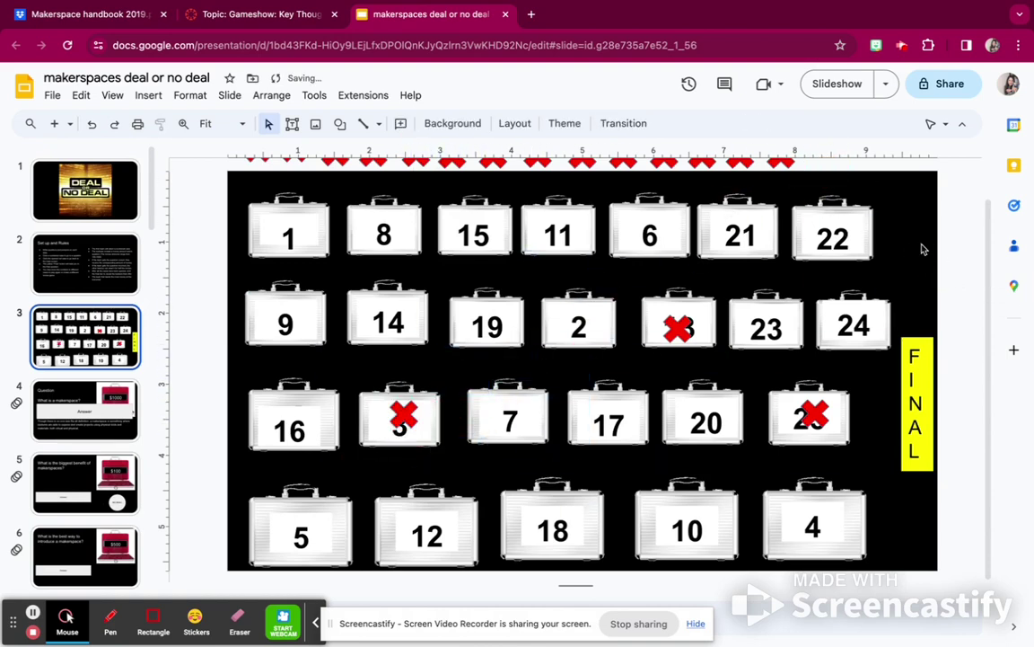
pyautogui.click(866, 208)
pyautogui.click(846, 278)
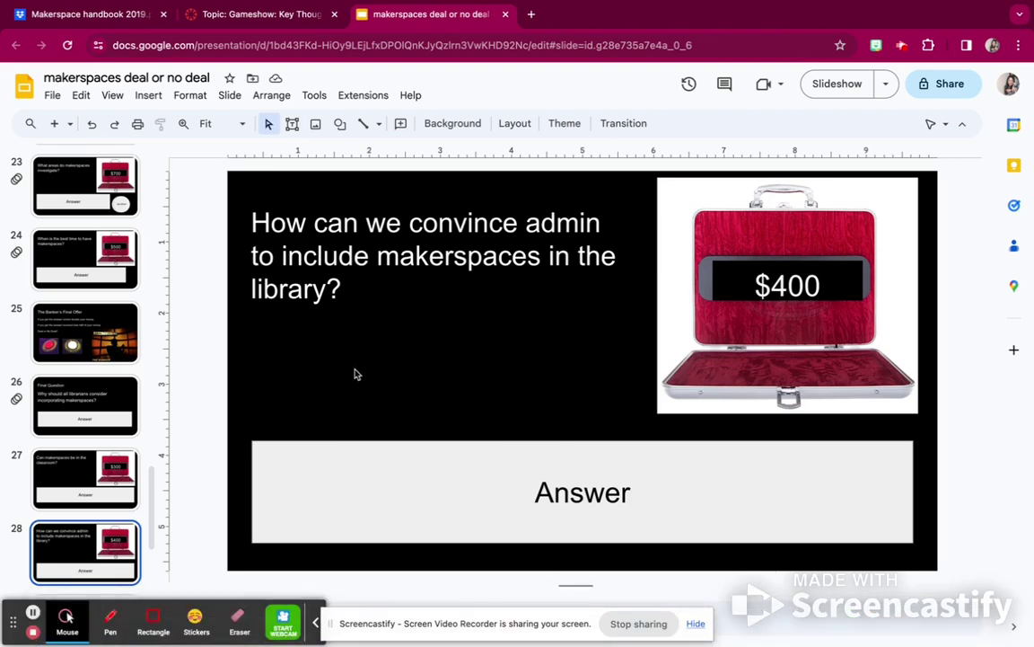
pyautogui.click(453, 468)
pyautogui.moveTo(460, 483); pyautogui.dragTo(458, 364)
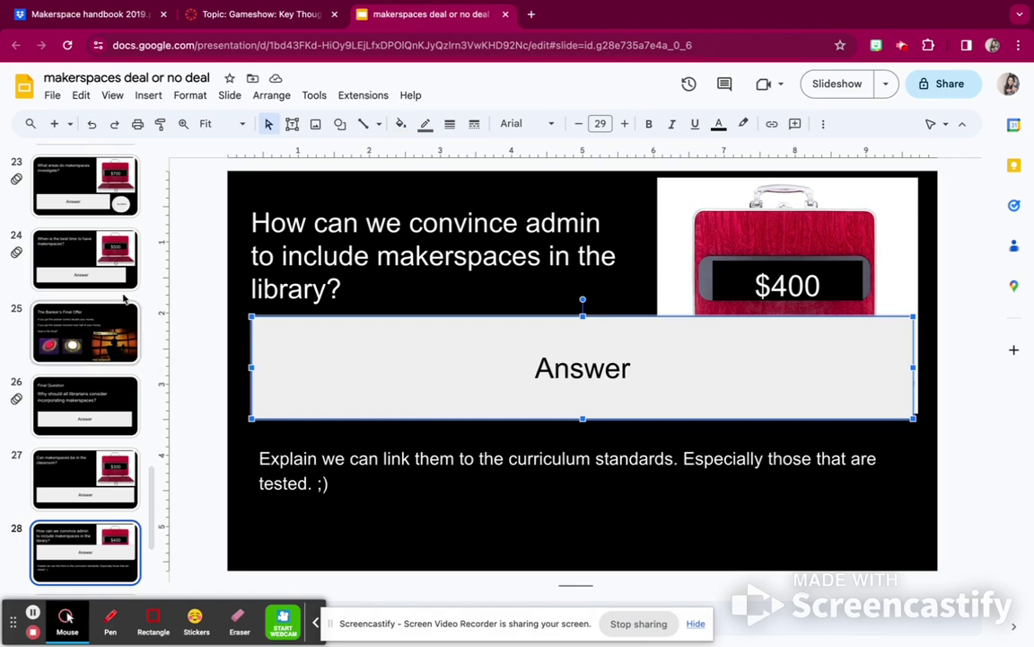
# Step: Return to the case board slide and place the last spare red X in the row on case 23
pyautogui.scroll(15, 115, 290)
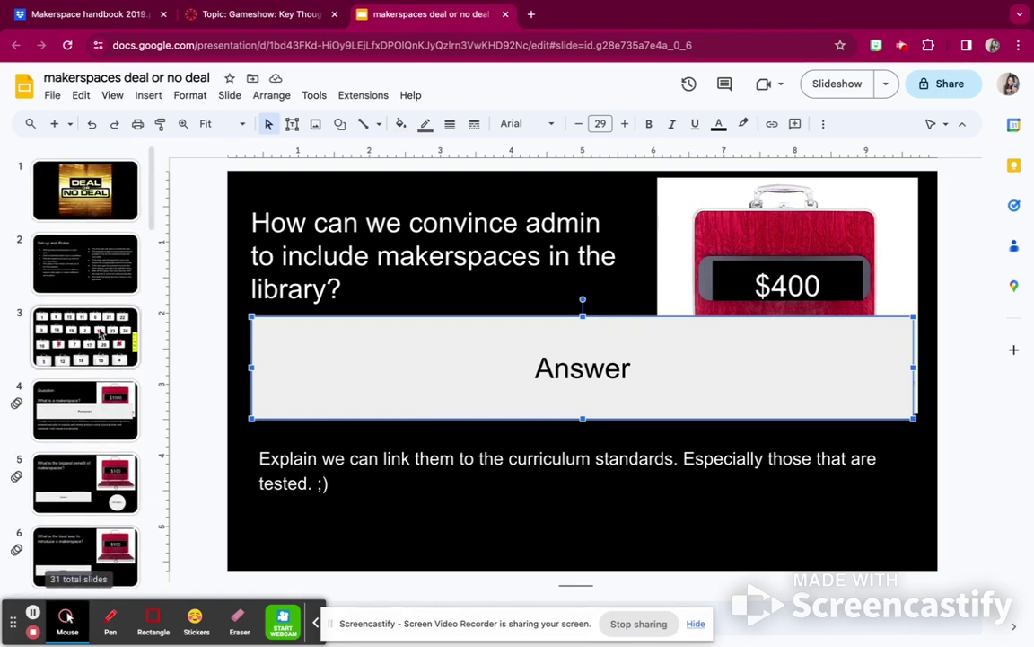
pyautogui.click(104, 323)
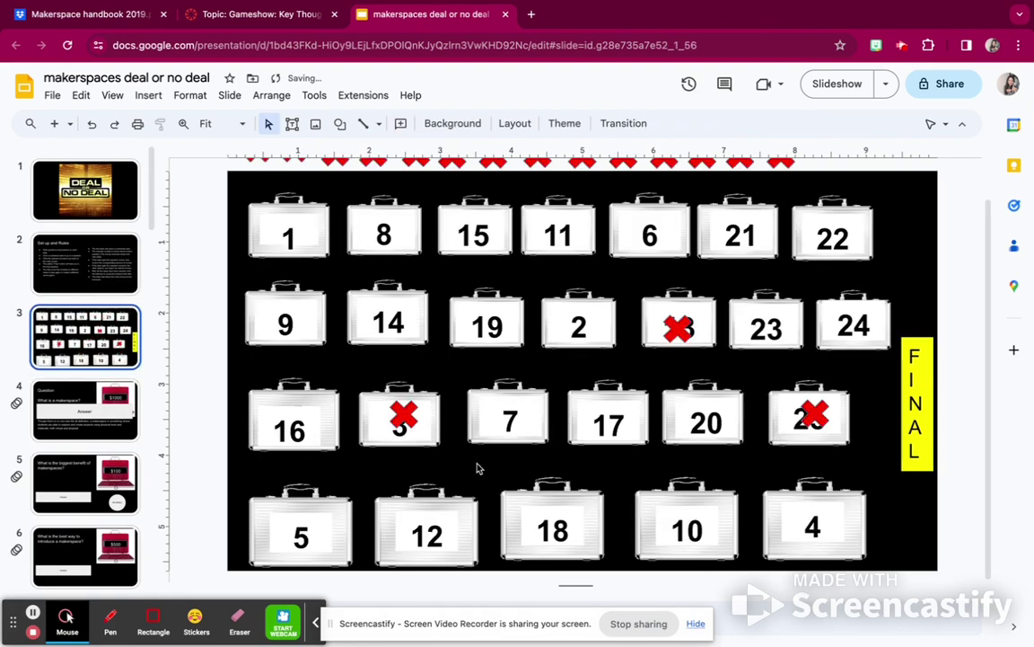
pyautogui.click(774, 312)
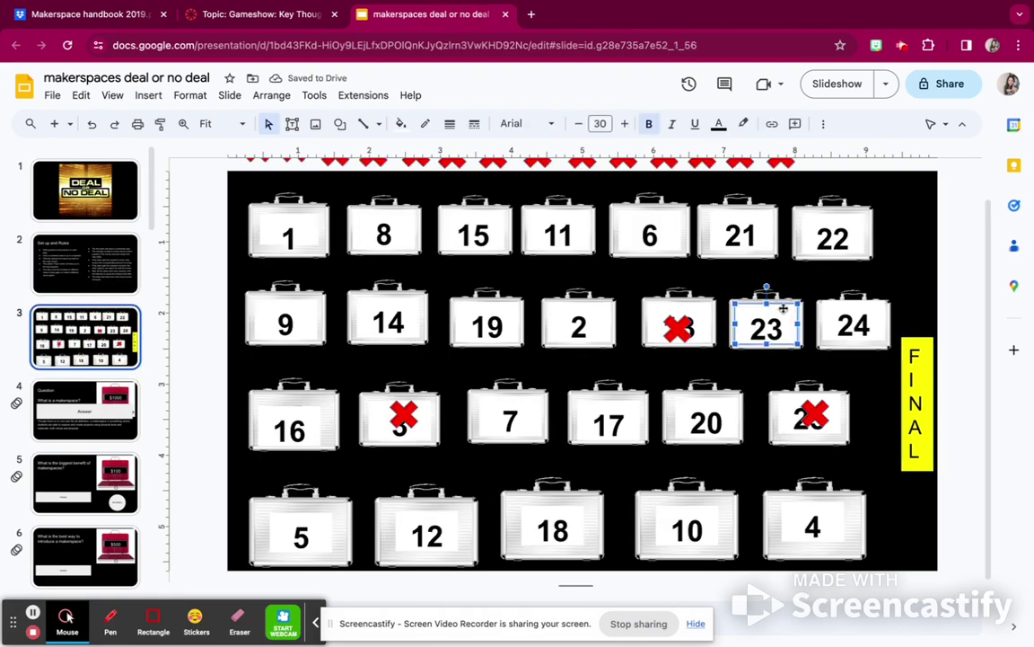
pyautogui.click(730, 274)
pyautogui.click(795, 301)
pyautogui.click(768, 304)
pyautogui.moveTo(779, 171); pyautogui.dragTo(767, 328)
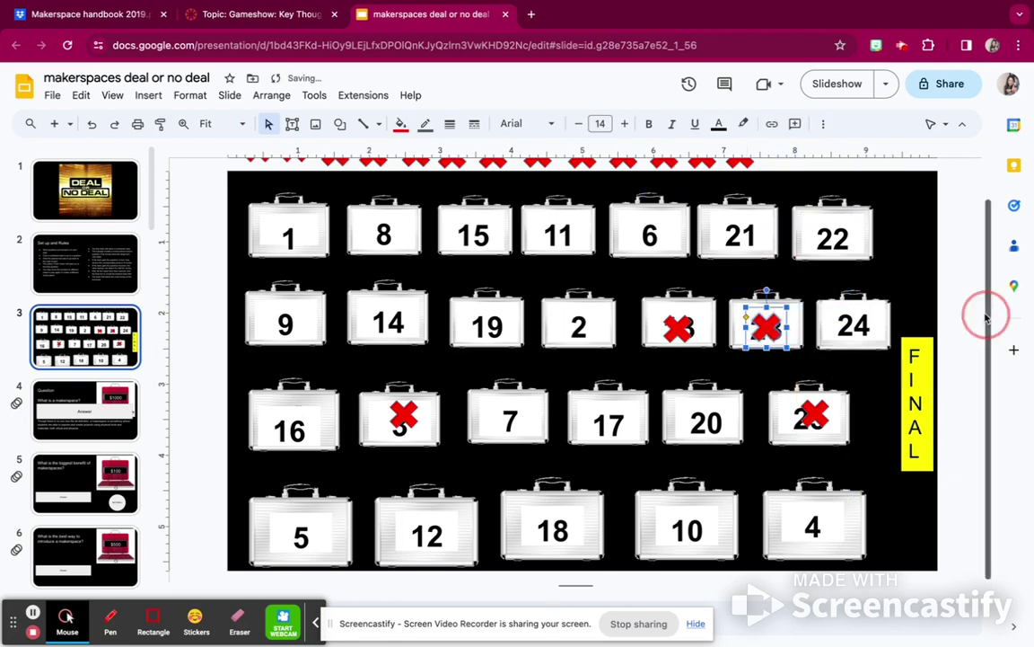
pyautogui.click(931, 308)
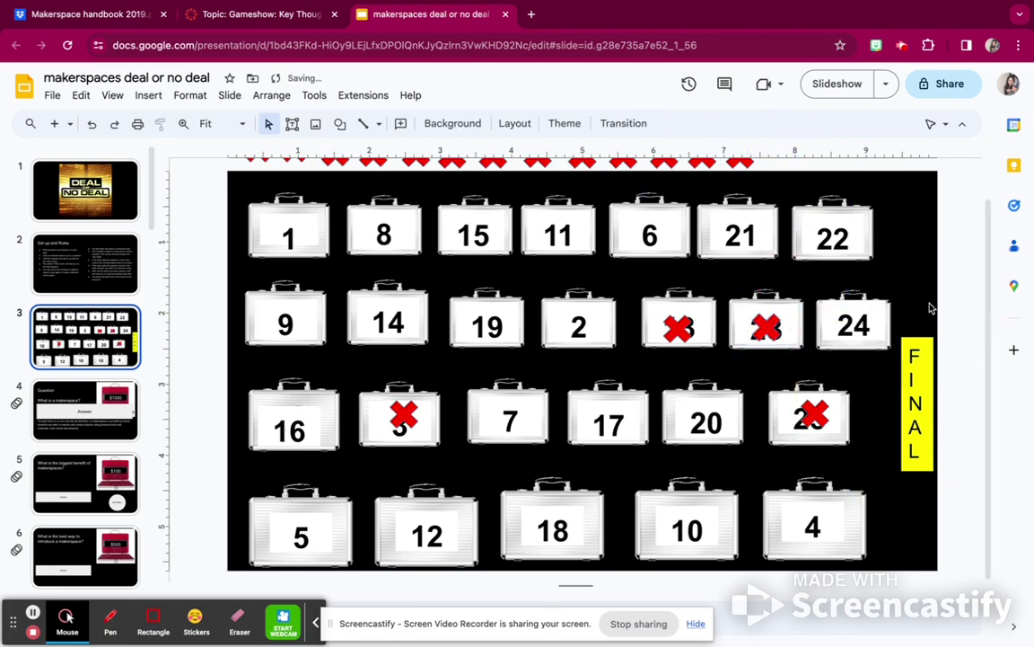
# Step: Follow the slide link for case 8 to slide 12 and move its Answer cover upward to uncover the text beneath
pyautogui.click(415, 206)
pyautogui.click(422, 272)
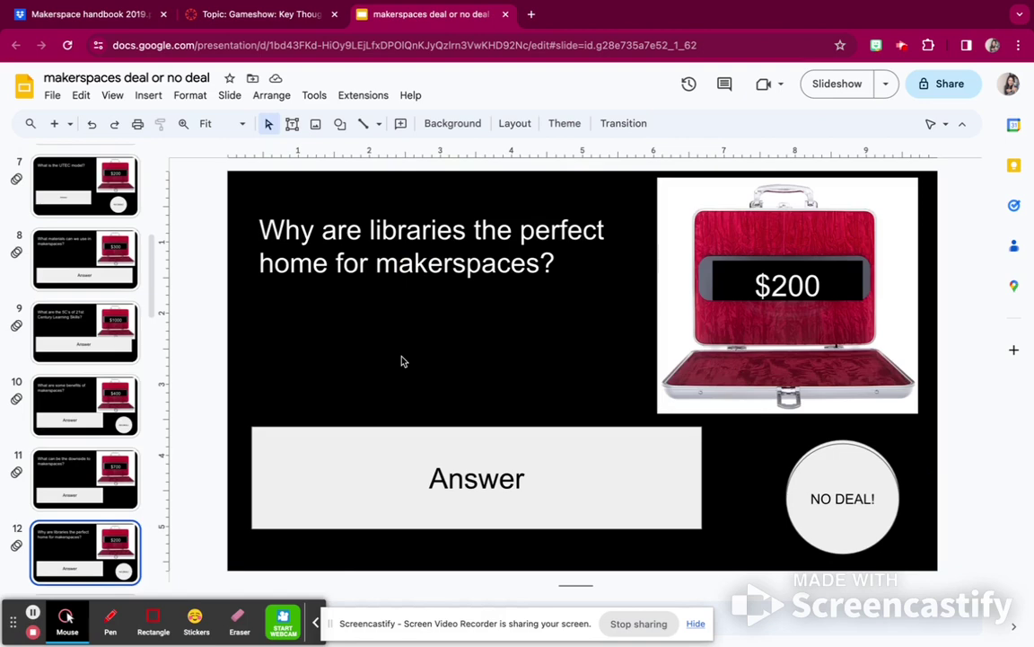
pyautogui.click(382, 487)
pyautogui.moveTo(381, 486); pyautogui.dragTo(381, 386)
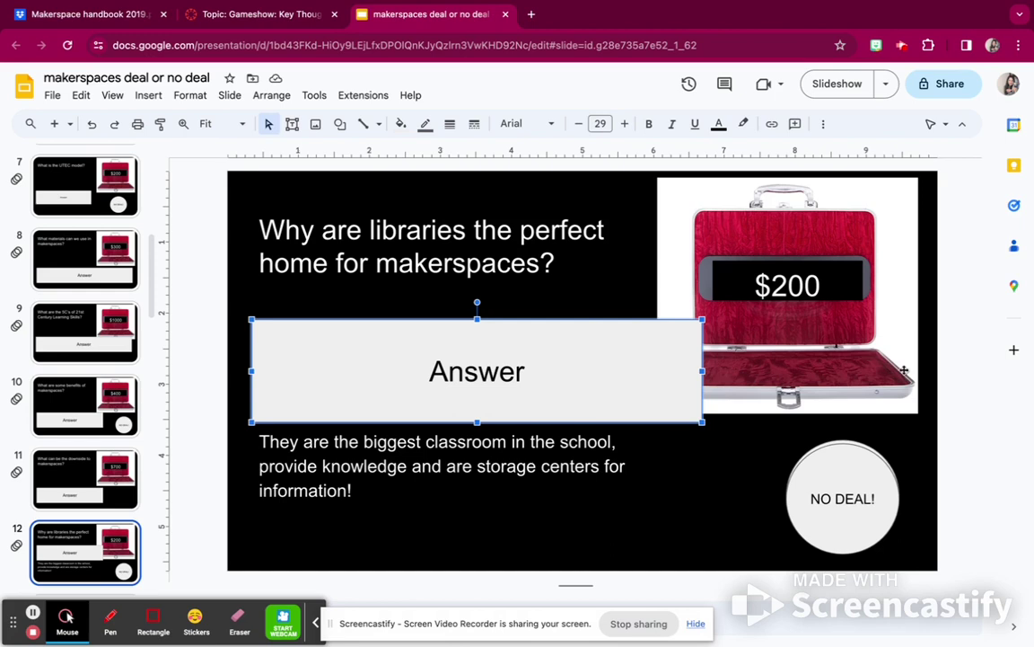
# Step: Move the NO DEAL! circle on slide 12 to the left, off the circle underneath, to reveal the hidden offer
pyautogui.click(860, 479)
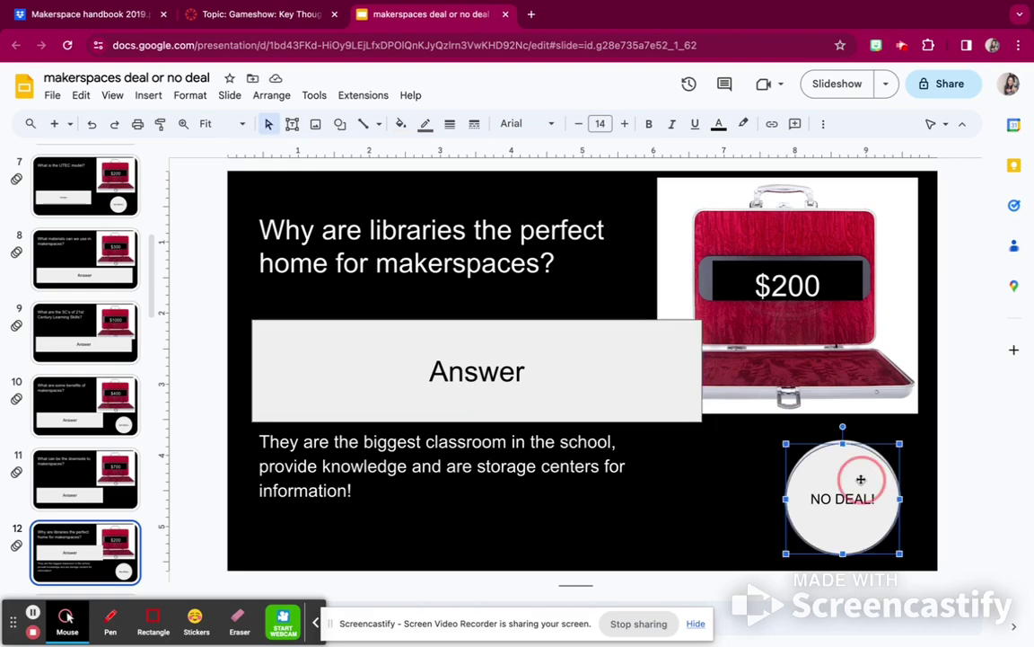
pyautogui.hotkey('ctrl', 'Left')
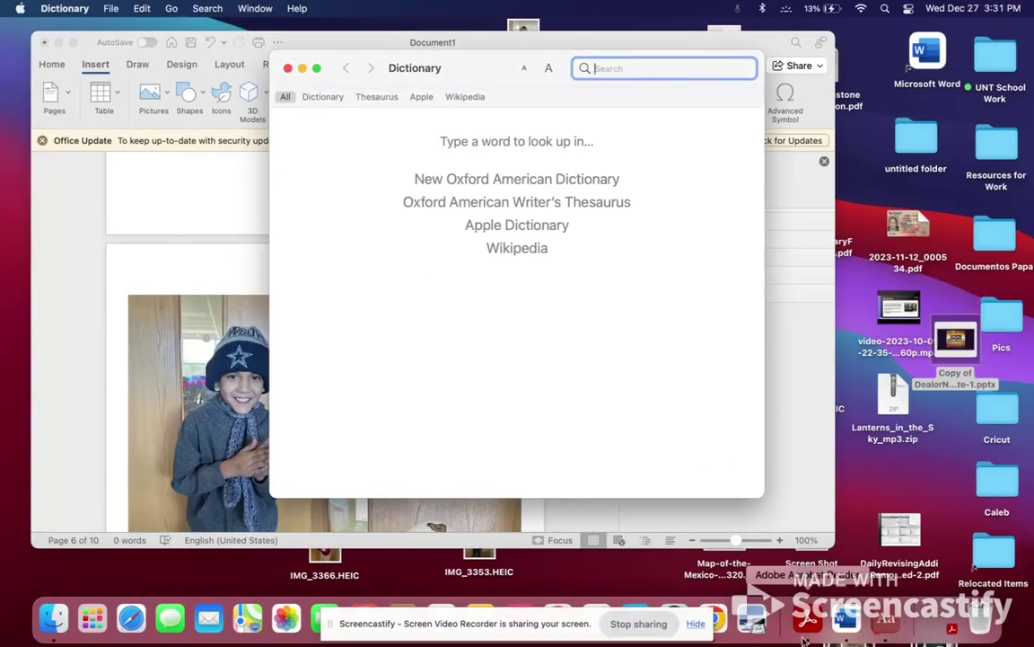
pyautogui.click(732, 636)
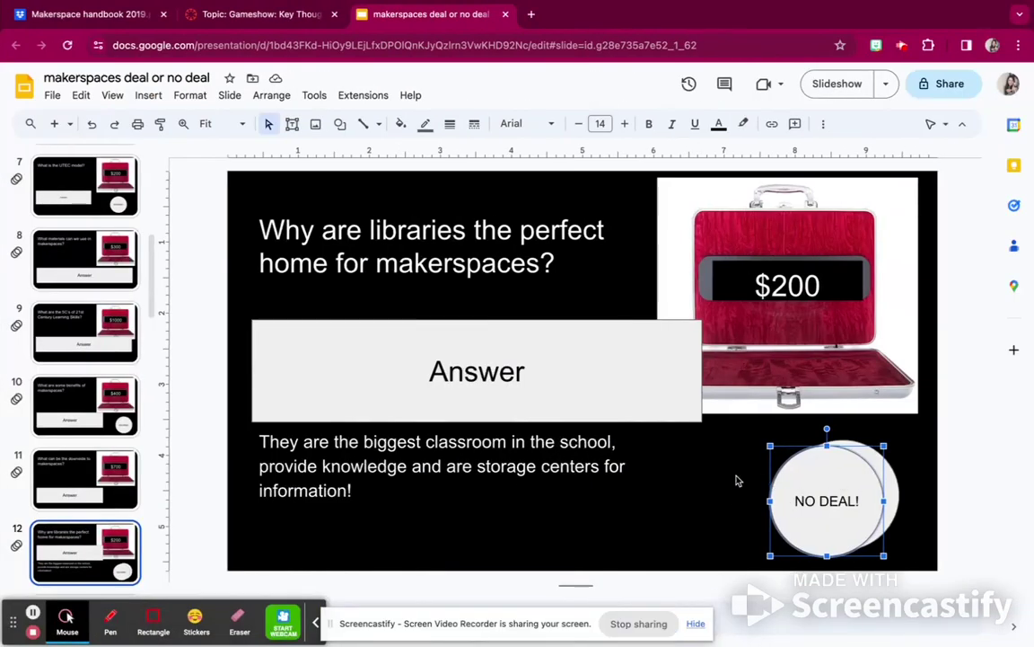
pyautogui.moveTo(808, 473); pyautogui.dragTo(743, 471)
pyautogui.click(751, 473)
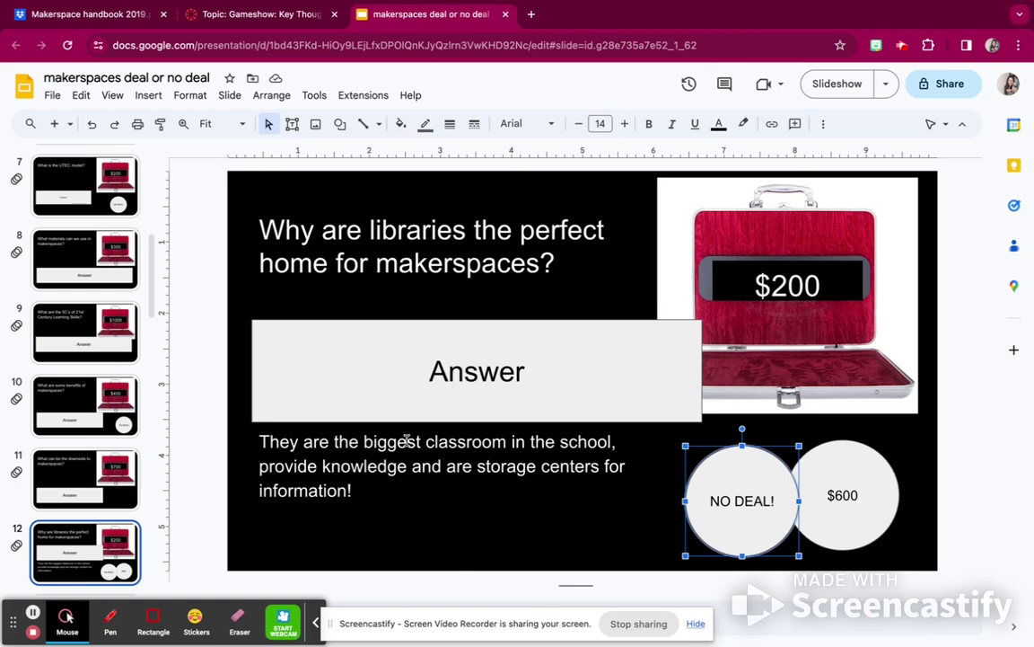
# Step: Return to the case board slide and place the last spare red X in the row on case 8
pyautogui.scroll(5, 85, 323)
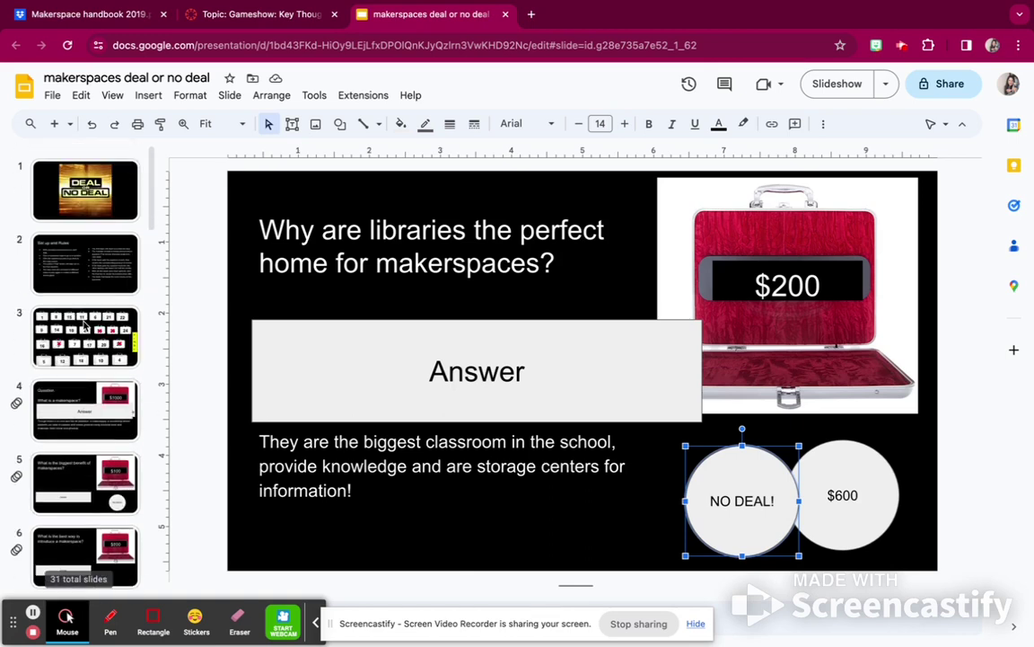
pyautogui.click(104, 307)
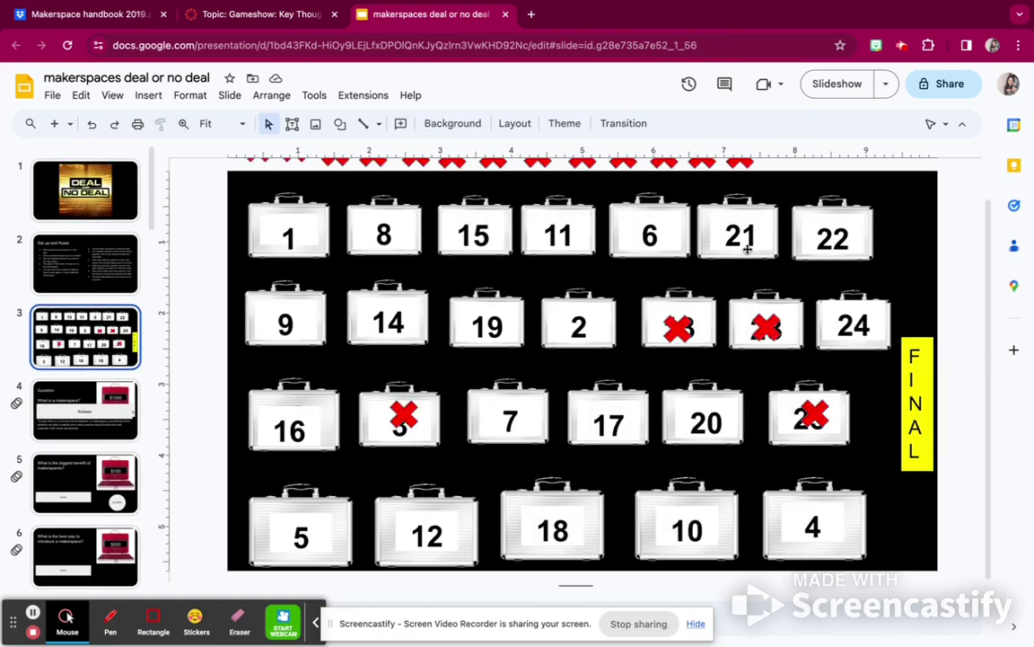
pyautogui.moveTo(743, 158); pyautogui.dragTo(378, 226)
pyautogui.click(909, 235)
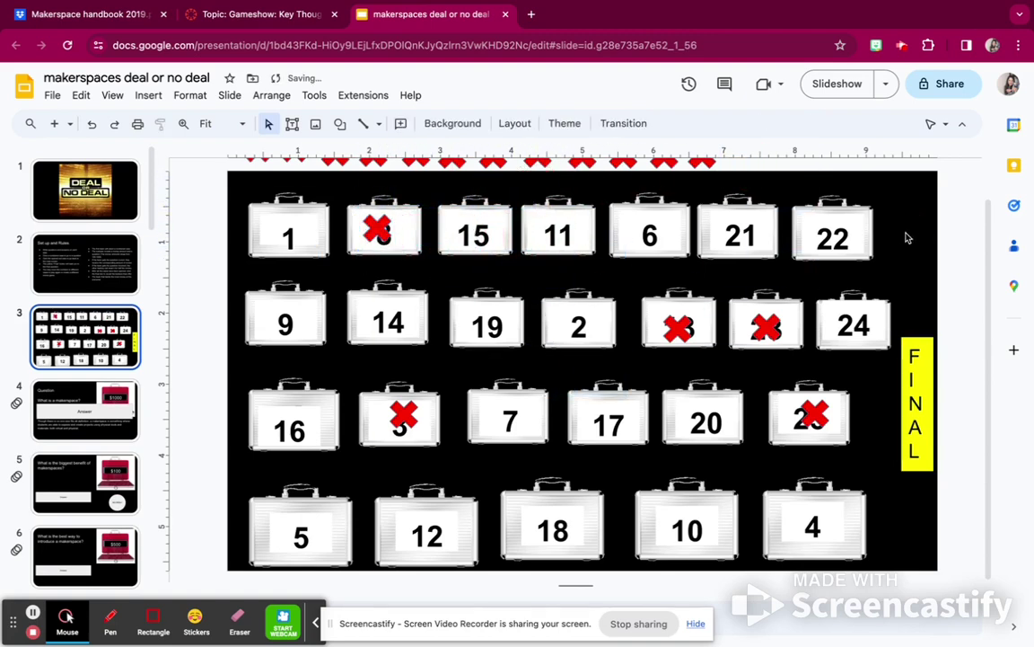
# Step: Reopen slide 28 through the link on case 22 to check whether its question has already been used
pyautogui.click(864, 209)
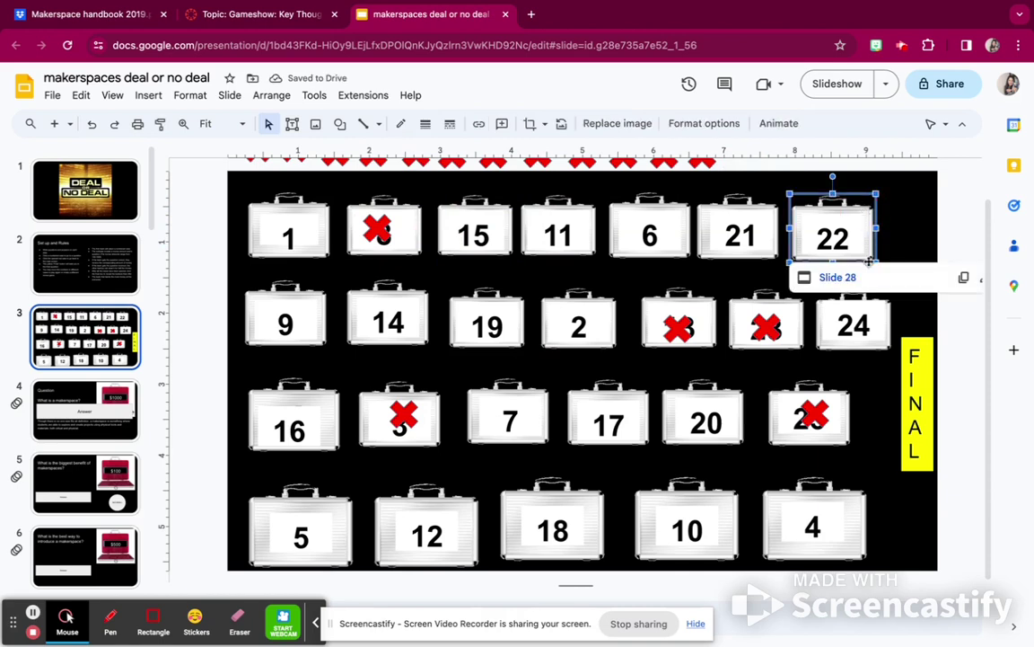
pyautogui.click(905, 224)
pyautogui.click(866, 206)
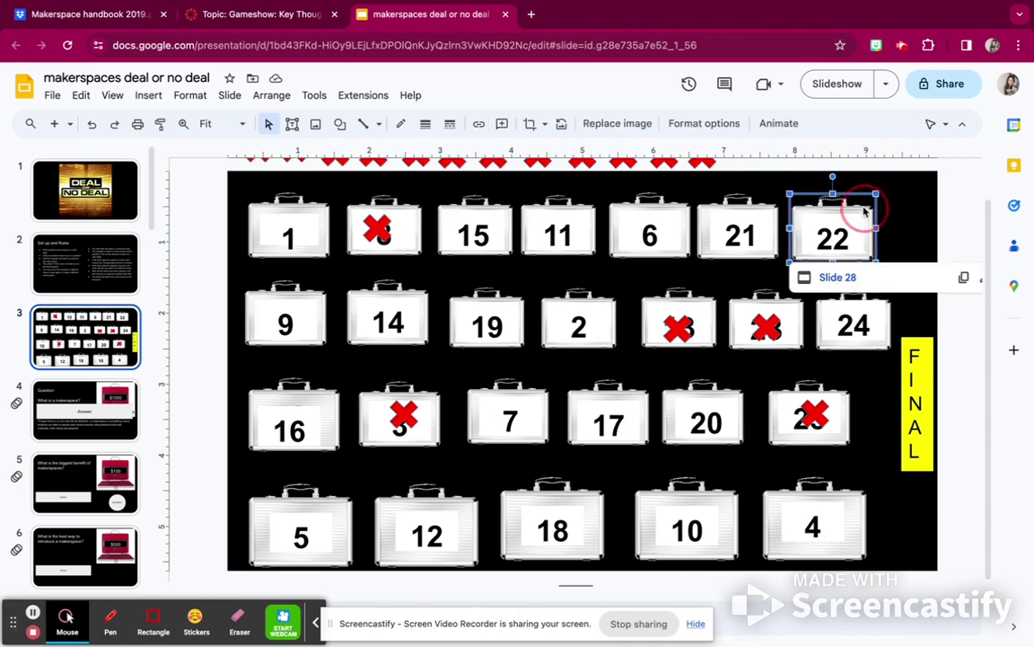
pyautogui.click(867, 277)
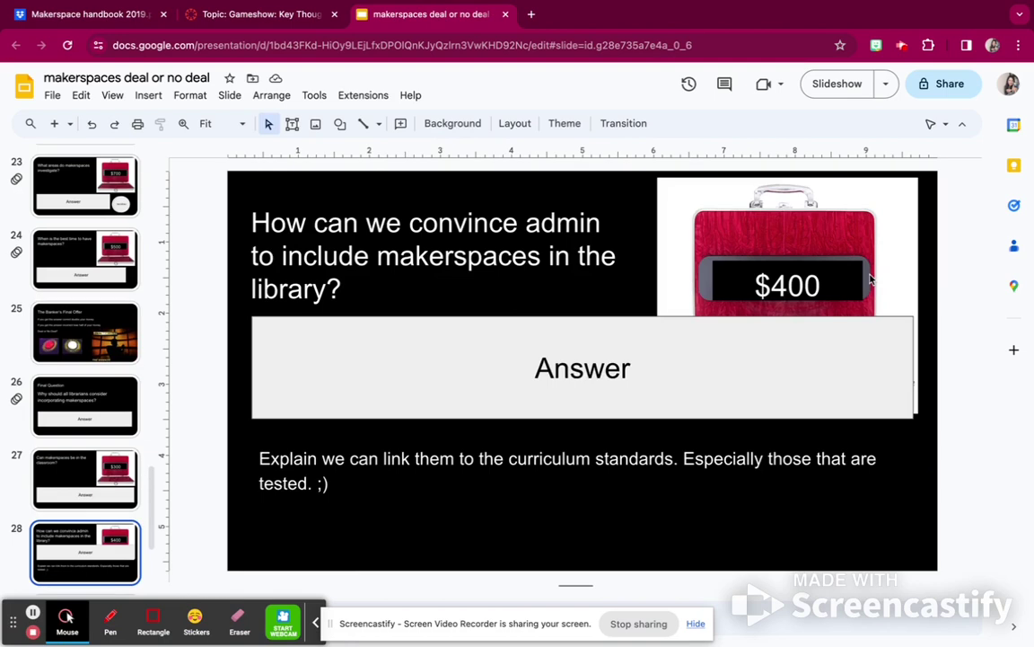
# Step: Return to the case board slide and place the last spare red X in the row on case 22
pyautogui.scroll(1, 108, 356)
pyautogui.scroll(15, 108, 356)
pyautogui.click(109, 340)
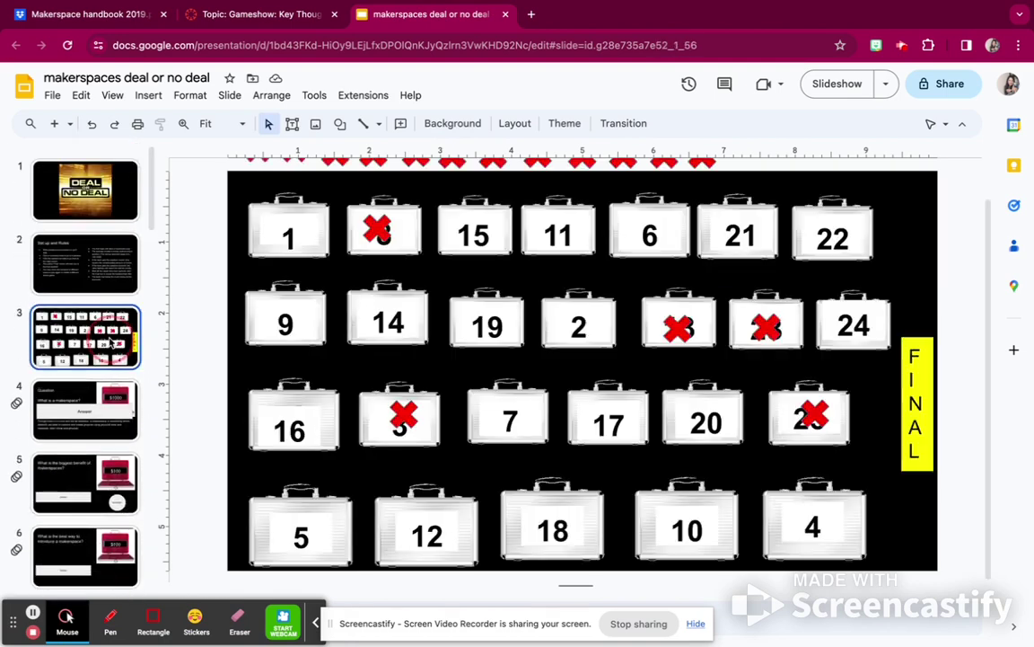
pyautogui.moveTo(707, 161); pyautogui.dragTo(833, 232)
pyautogui.click(894, 245)
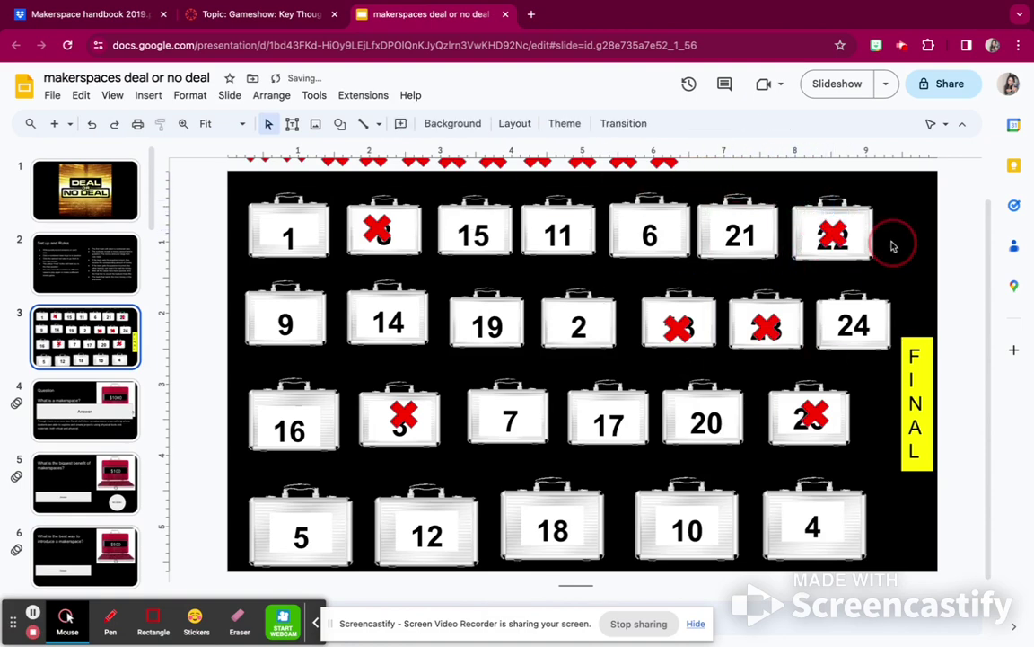
# Step: Follow the slide link for case 21 to slide 27 and move its Answer cover upward to uncover the text beneath
pyautogui.click(768, 223)
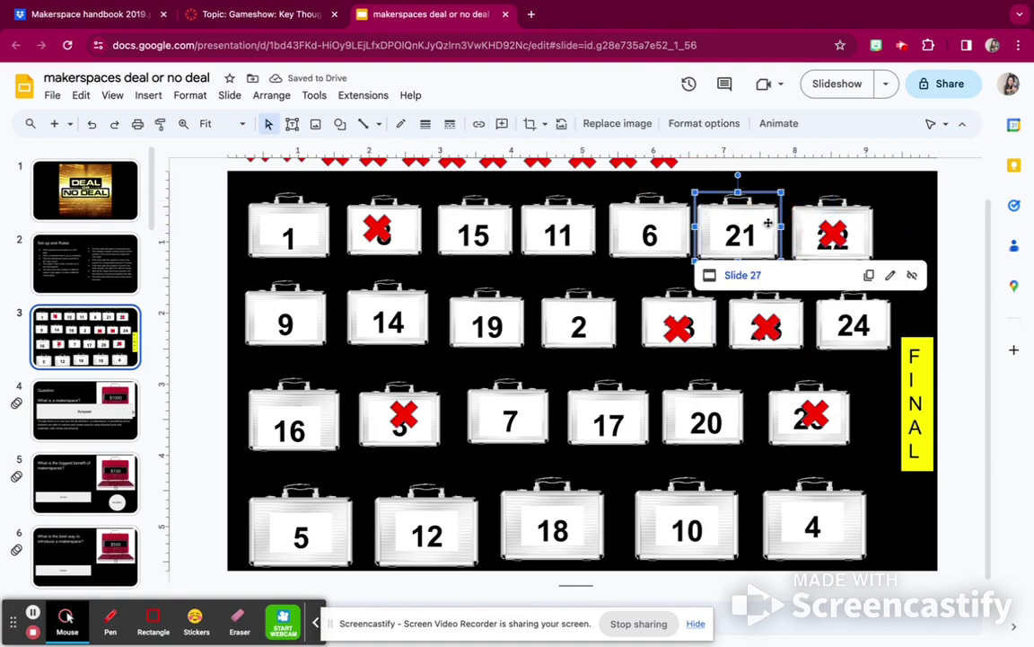
pyautogui.click(755, 276)
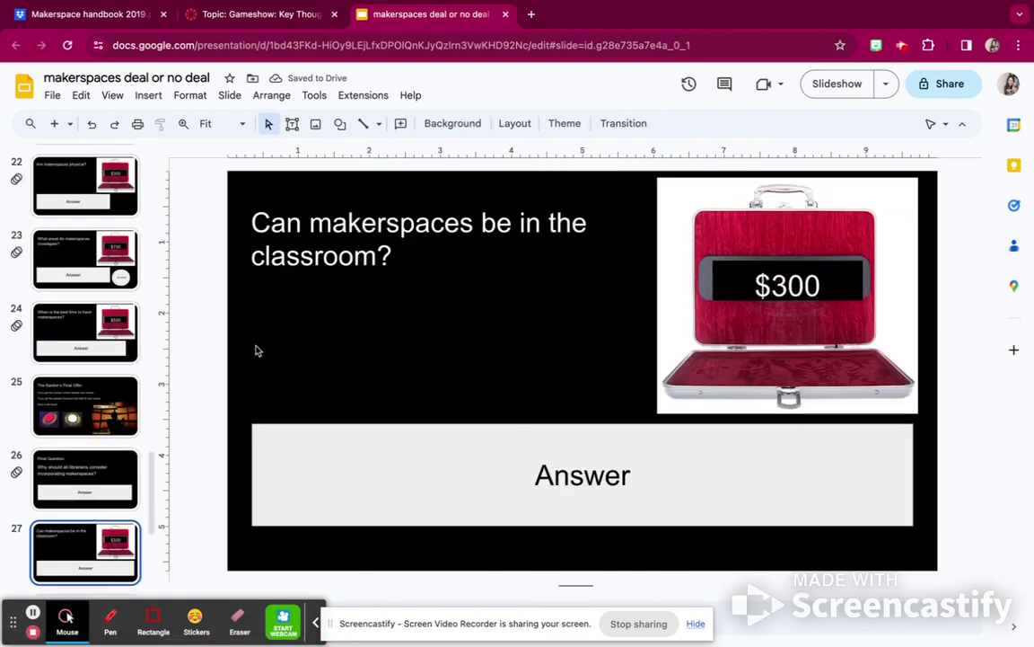
pyautogui.moveTo(490, 510); pyautogui.dragTo(478, 395)
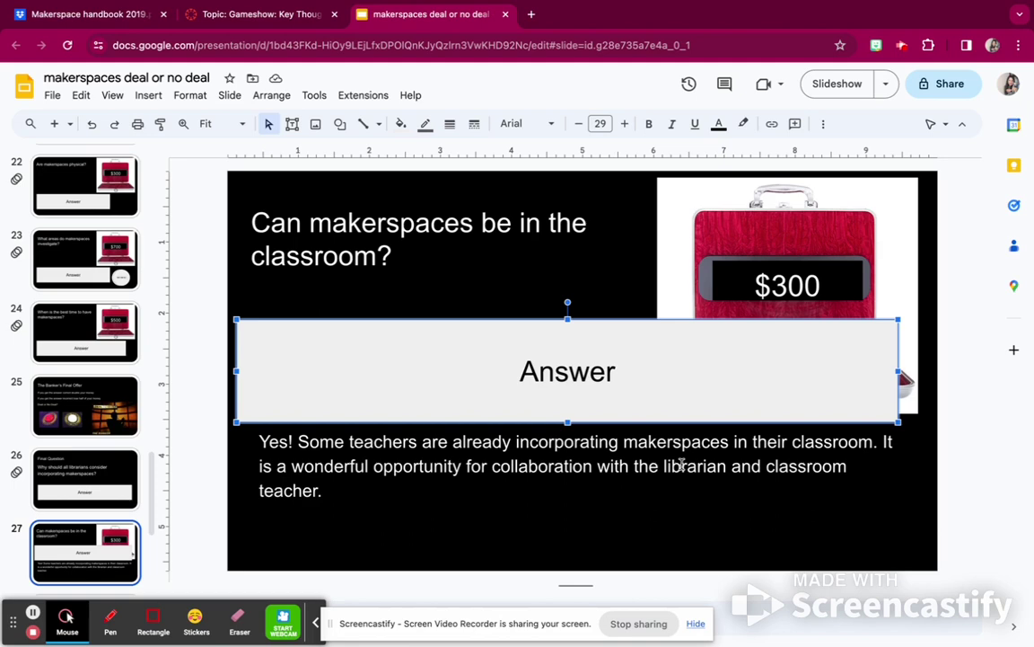
# Step: Return to the case board slide and place the last spare red X in the row on case 21
pyautogui.scroll(15, 88, 232)
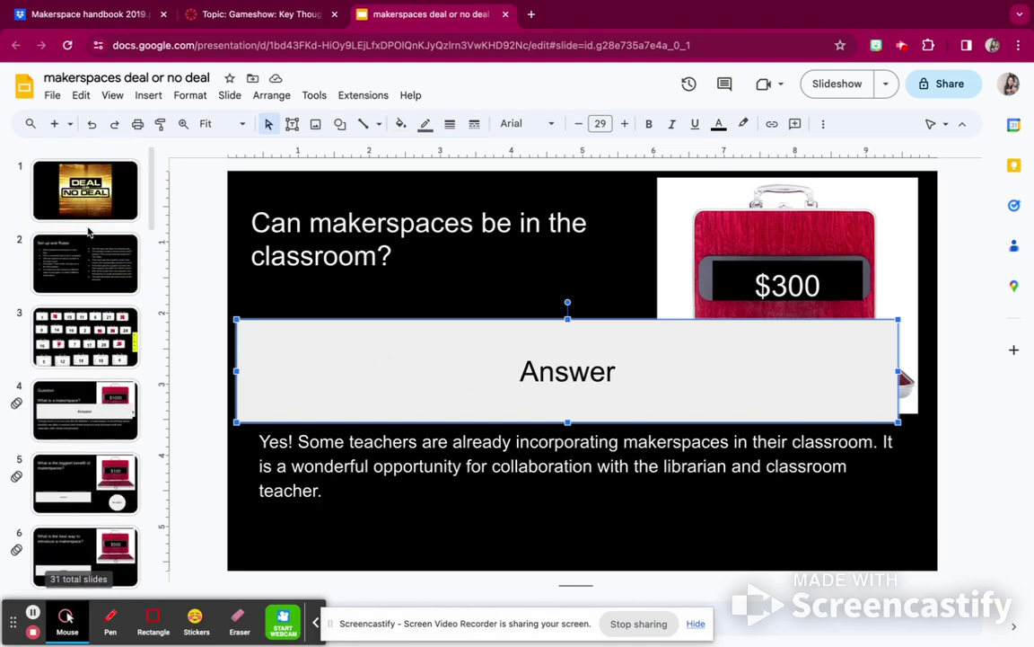
pyautogui.click(85, 305)
pyautogui.moveTo(669, 163); pyautogui.dragTo(740, 222)
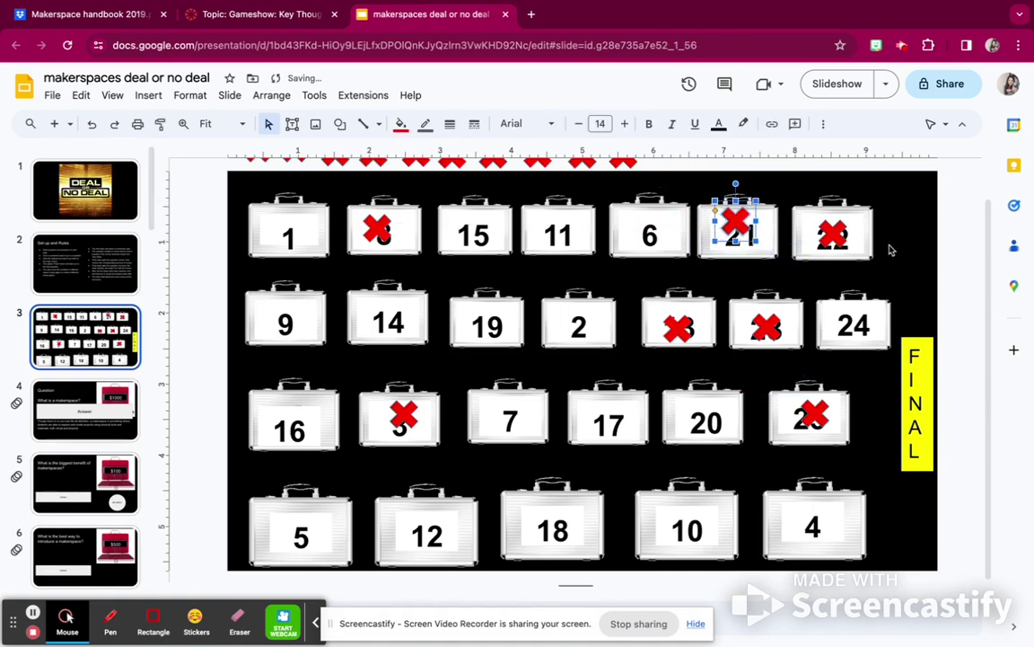
pyautogui.click(889, 250)
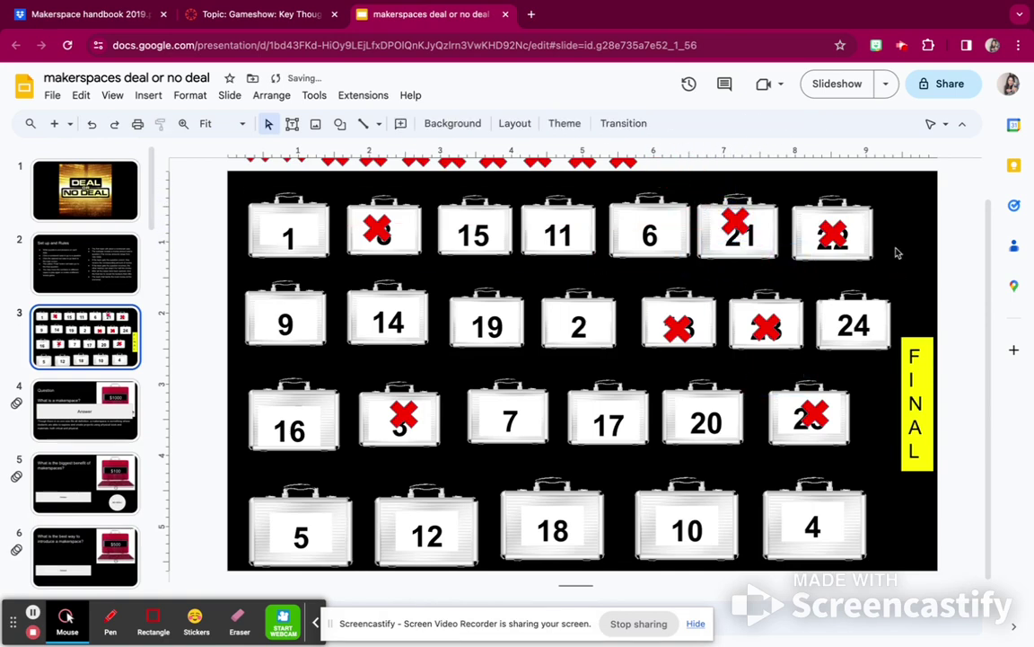
# Step: Follow the slide link for case 1 to slide 4 and review its question and answer
pyautogui.click(316, 208)
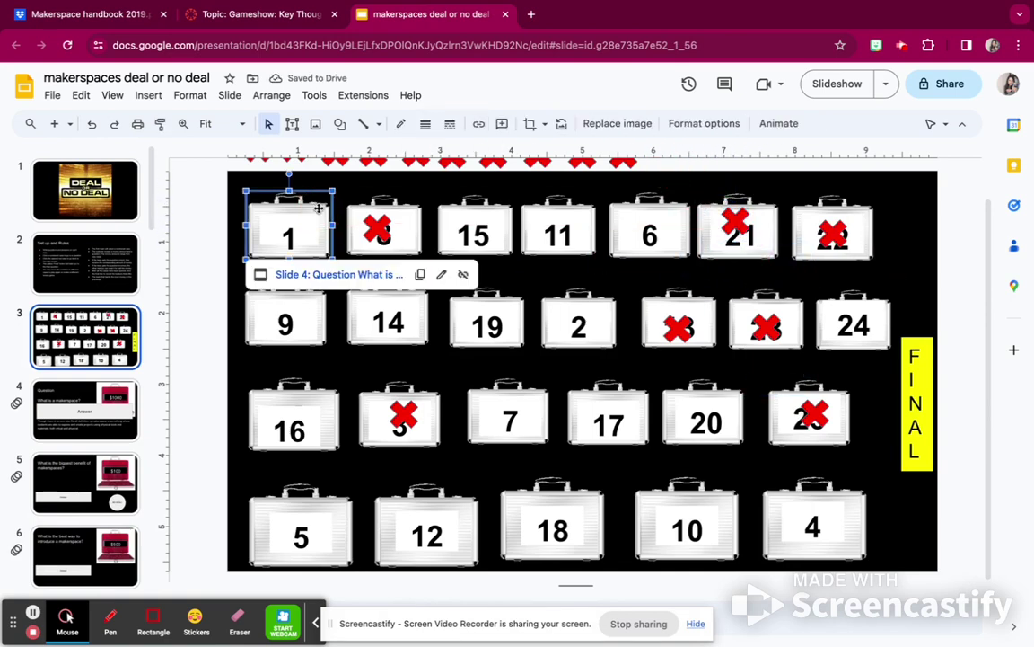
pyautogui.click(285, 274)
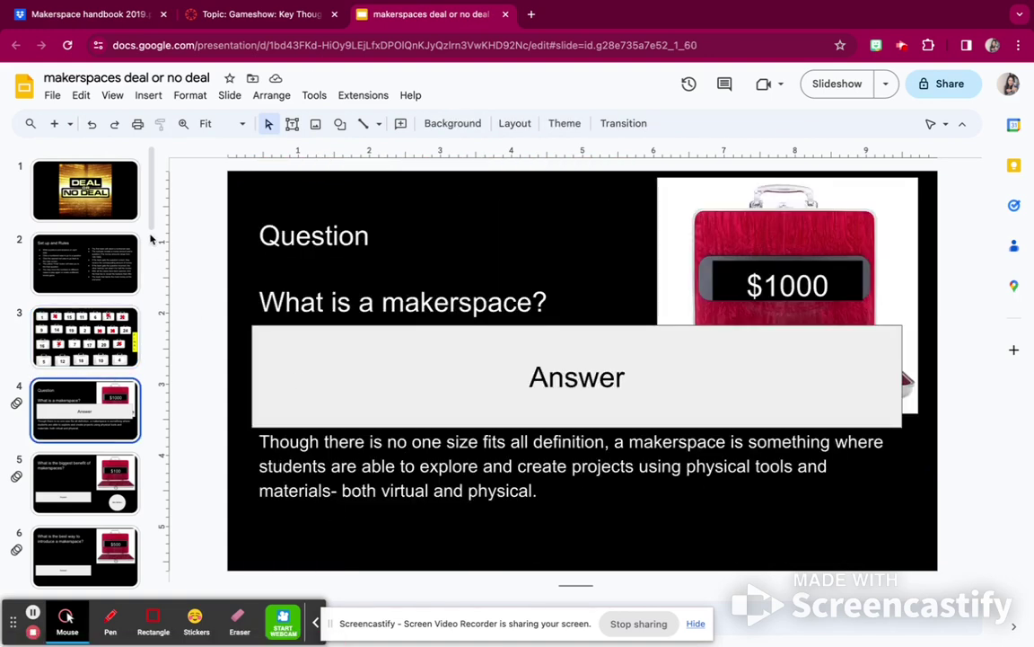
# Step: Return to the case board slide and place a spare red X on case 1
pyautogui.click(95, 312)
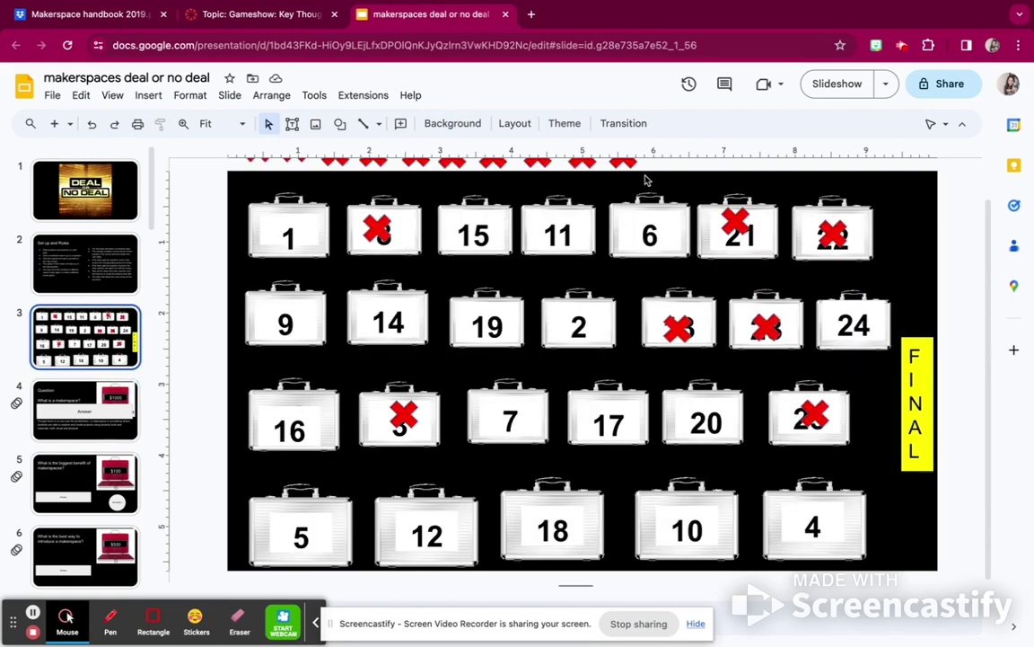
pyautogui.moveTo(583, 163); pyautogui.dragTo(280, 224)
pyautogui.click(518, 200)
# Step: Follow the slide link for case 15 to slide 20 and move its Answer cover upward to uncover the text beneath
pyautogui.click(462, 196)
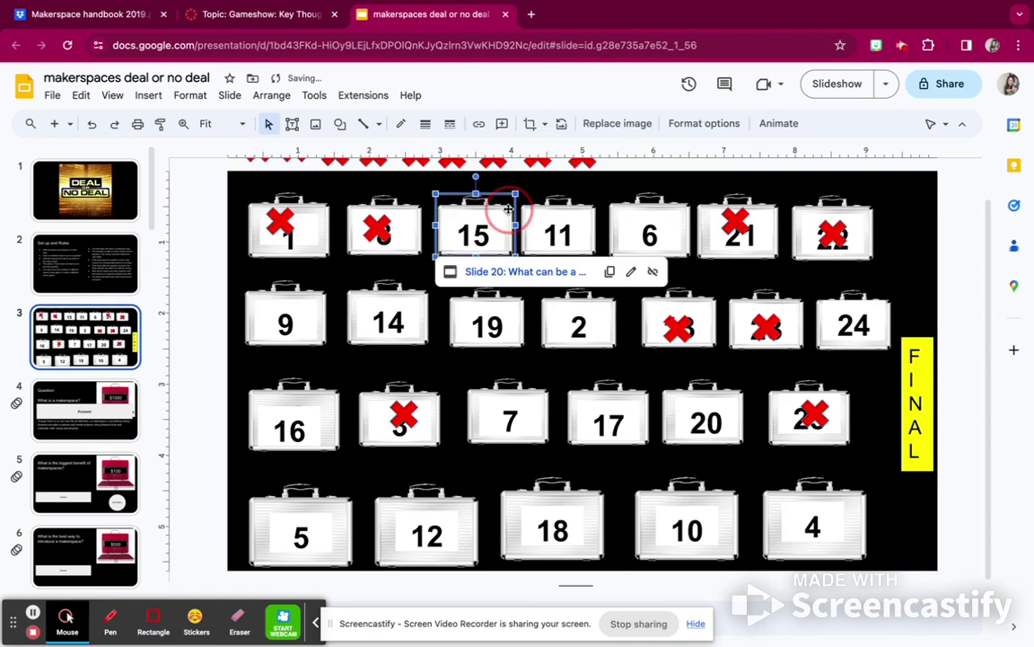
pyautogui.click(503, 274)
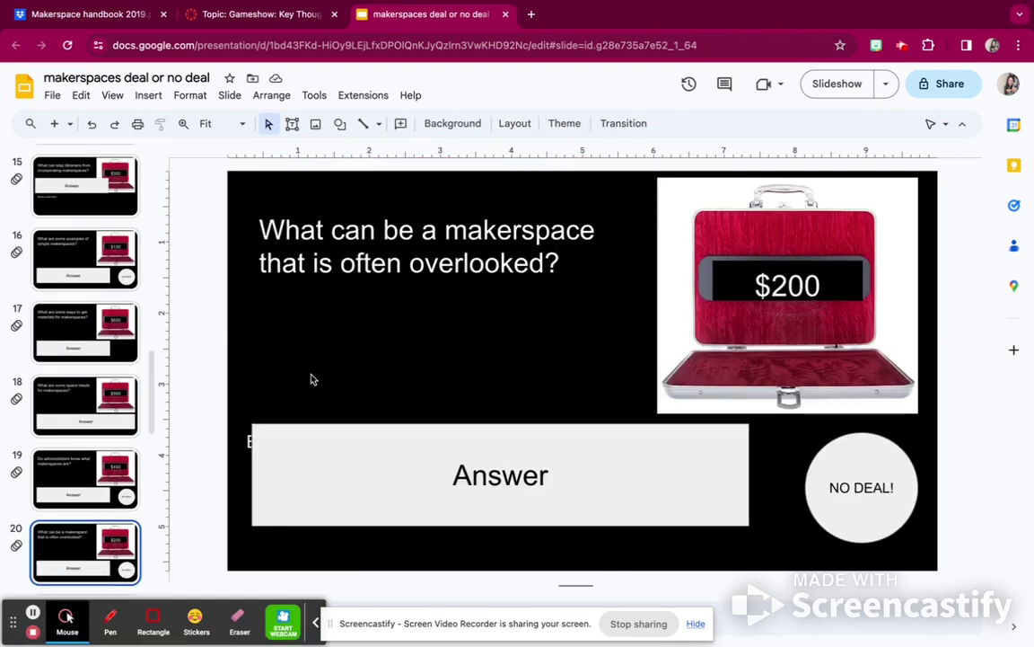
pyautogui.moveTo(289, 456); pyautogui.dragTo(271, 350)
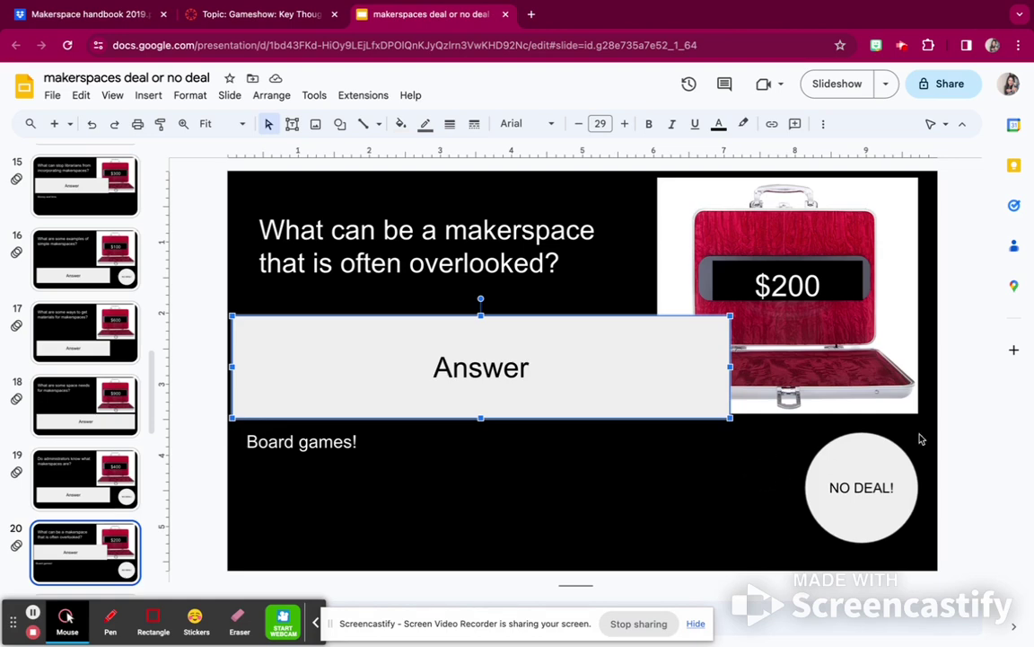
pyautogui.click(688, 474)
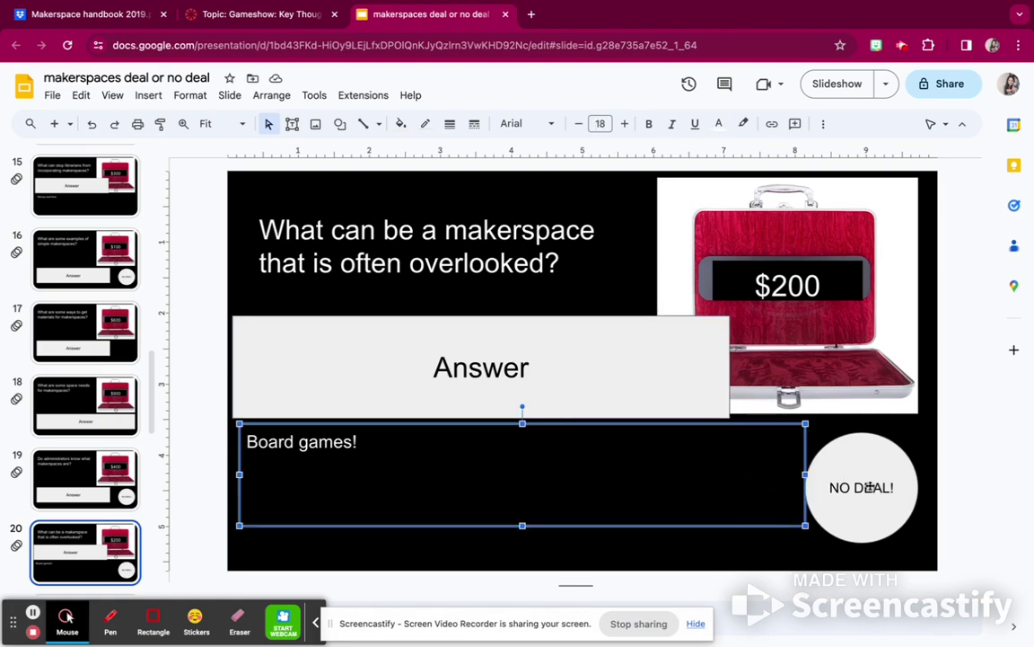
# Step: Move the NO DEAL! circle aside to uncover the offer on slide 20, and place a spare red X on case 15 on the case board
pyautogui.click(870, 487)
pyautogui.moveTo(870, 446); pyautogui.dragTo(729, 457)
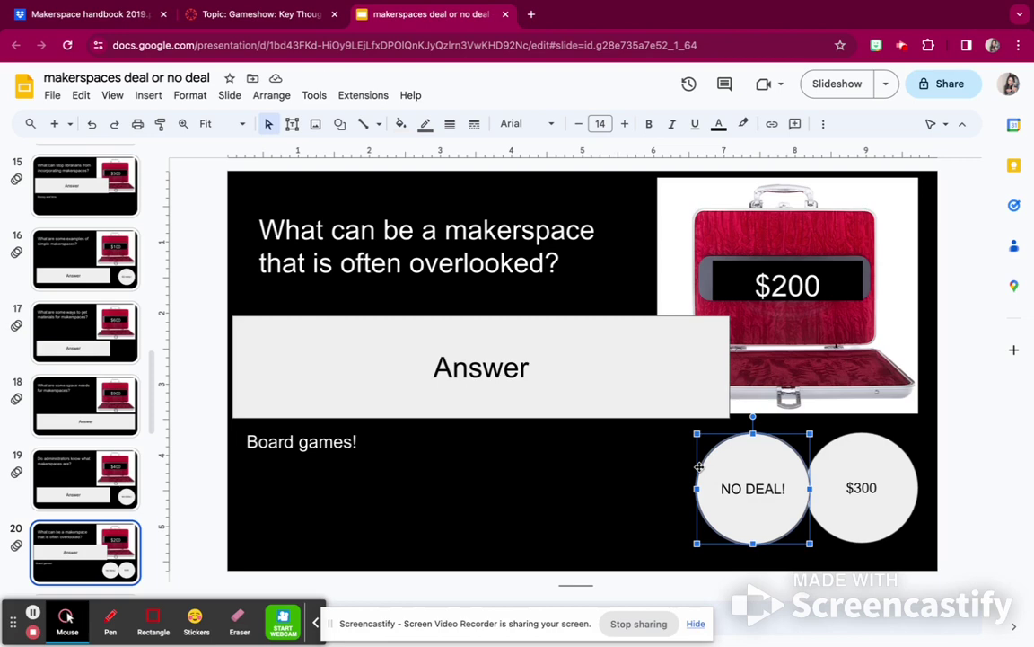
pyautogui.scroll(15, 103, 260)
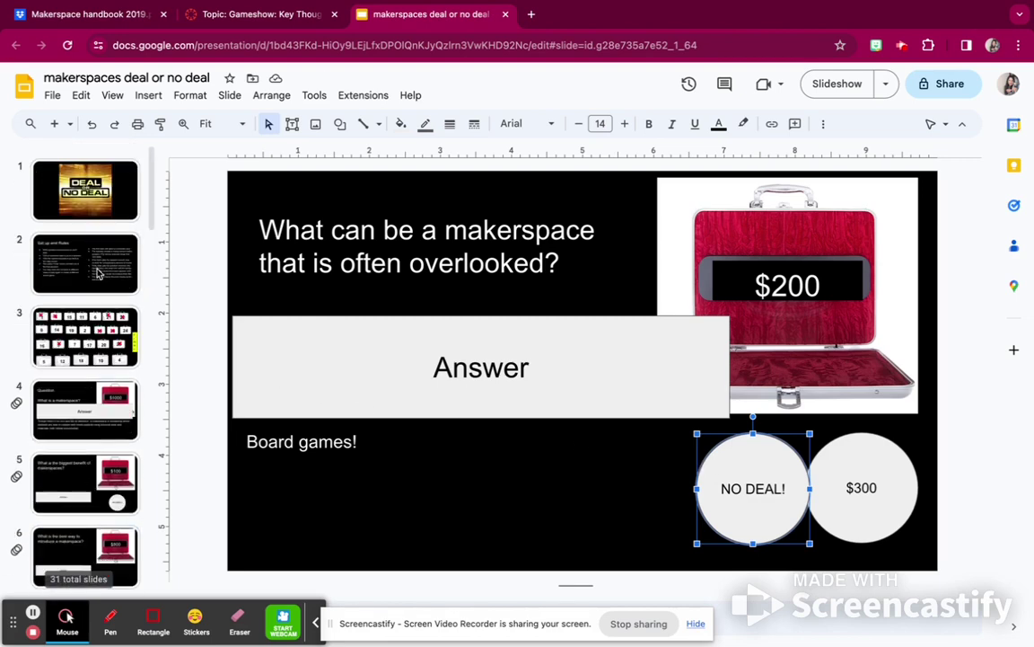
pyautogui.click(83, 316)
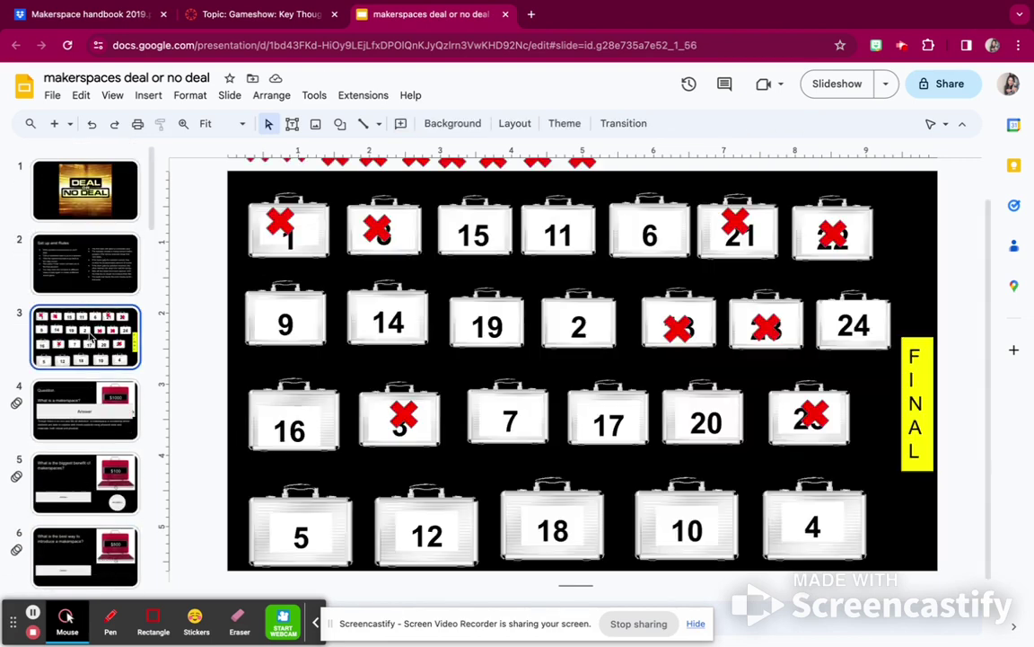
pyautogui.click(584, 165)
pyautogui.moveTo(584, 164); pyautogui.dragTo(473, 222)
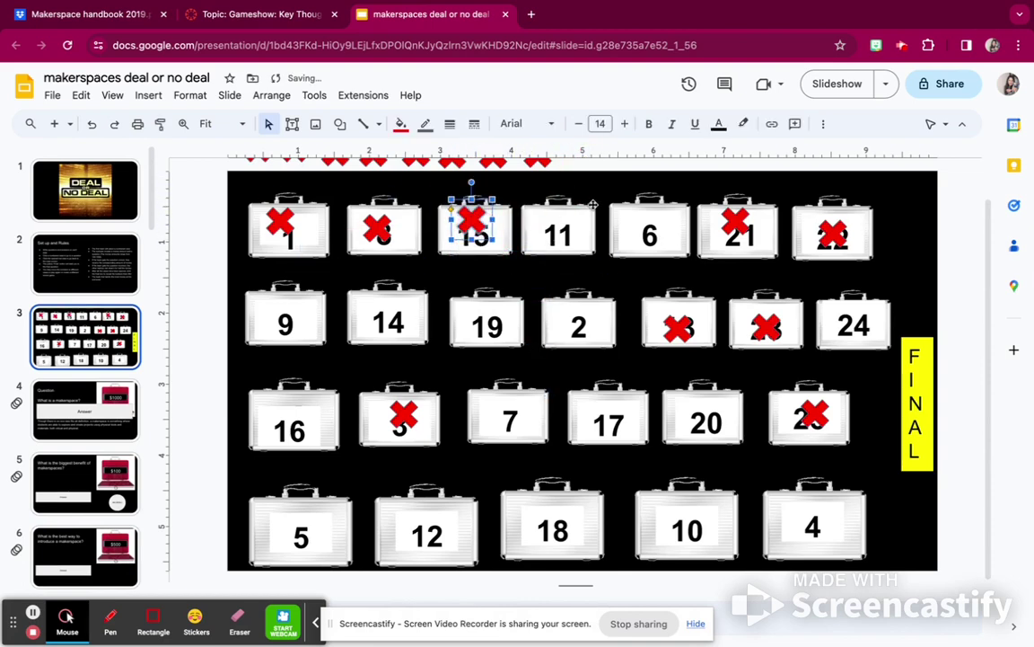
# Step: Follow the slide link for case 11 to slide 11 and move its Answer cover upward to uncover the text beneath
pyautogui.click(590, 209)
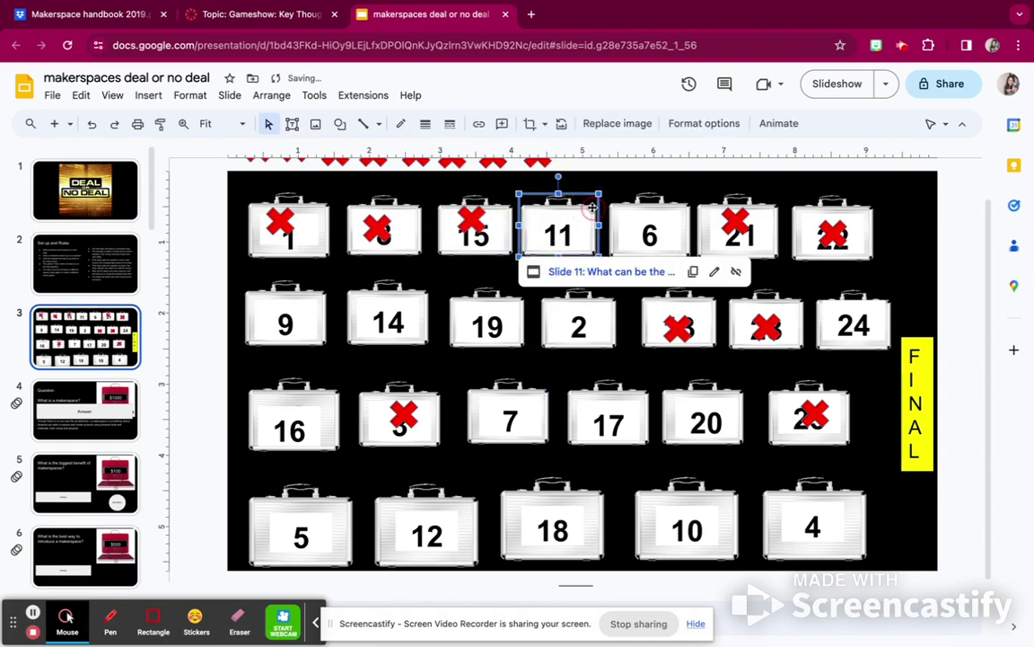
pyautogui.click(609, 272)
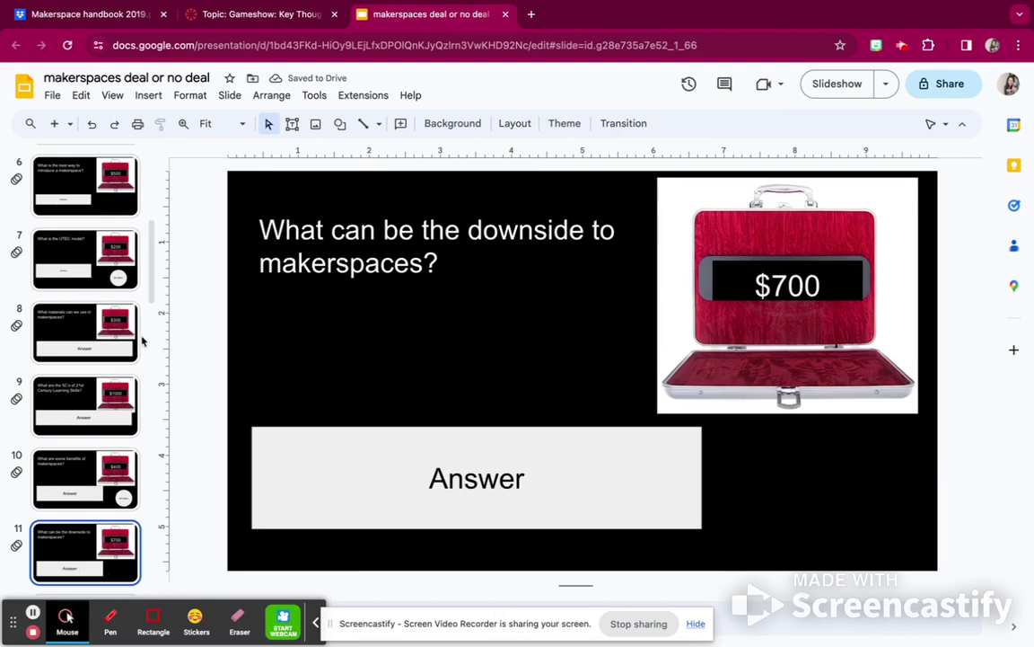
pyautogui.scroll(-1, 125, 383)
pyautogui.scroll(-2, 66, 474)
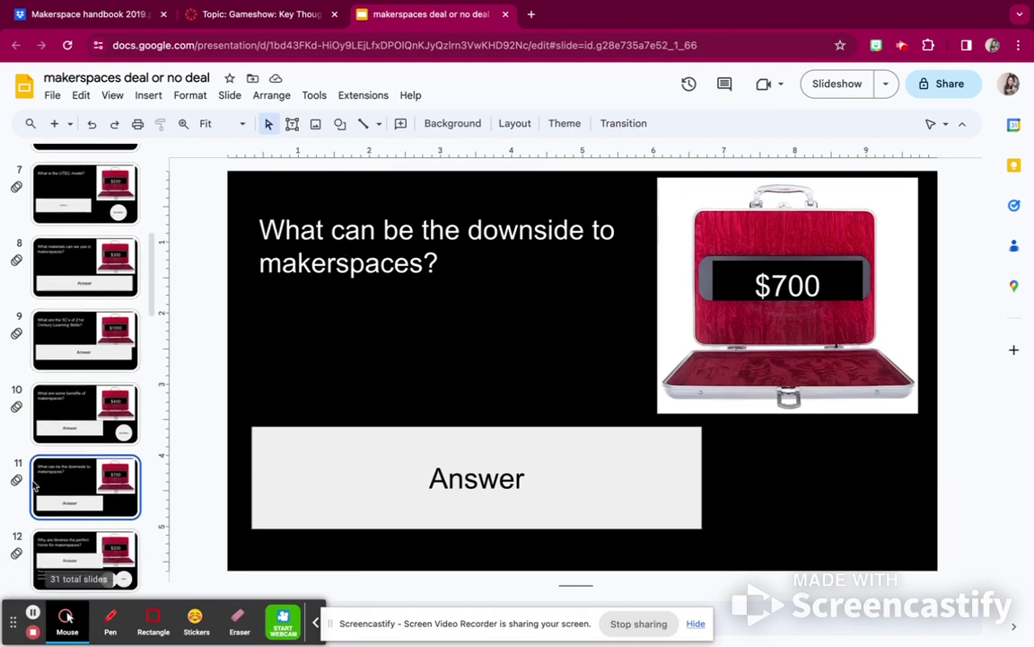
pyautogui.scroll(-1, 65, 473)
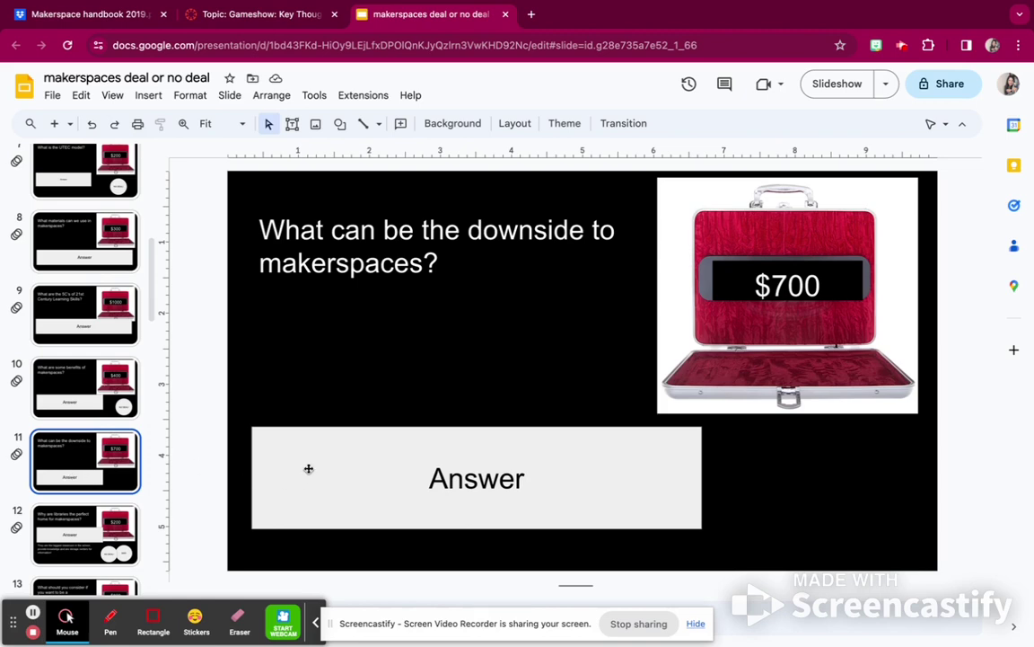
pyautogui.moveTo(314, 475); pyautogui.dragTo(316, 373)
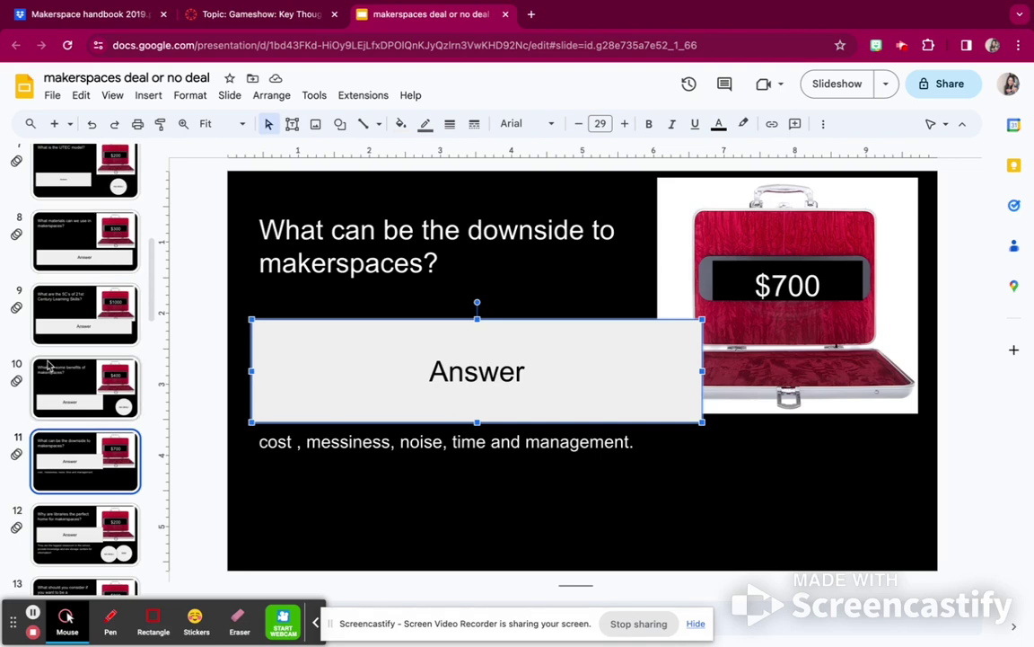
# Step: Return to the case board slide and place the last spare red X in the row on case 11
pyautogui.scroll(5, 86, 341)
pyautogui.click(99, 335)
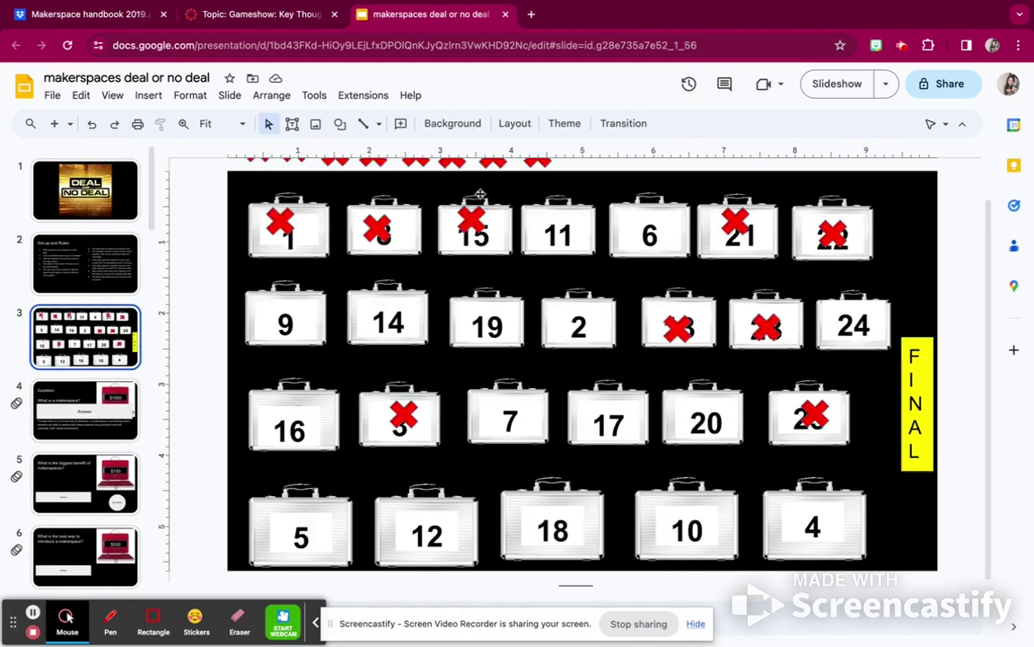
pyautogui.moveTo(539, 162); pyautogui.dragTo(549, 225)
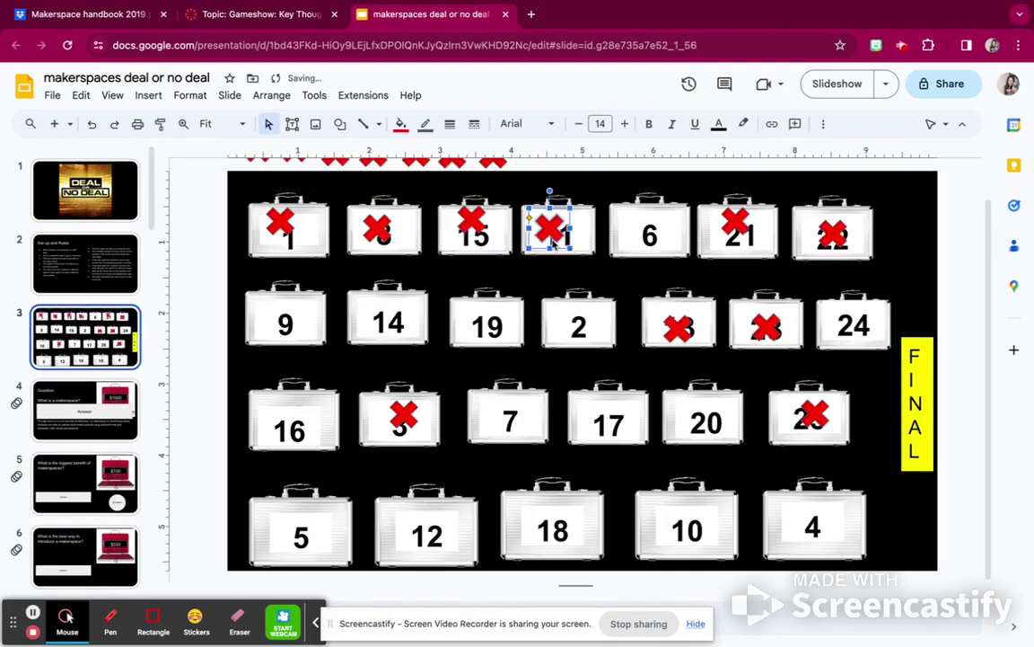
# Step: Follow the slide link for case 6 to slide 24 and move its Answer cover upward to uncover the text beneath
pyautogui.click(648, 203)
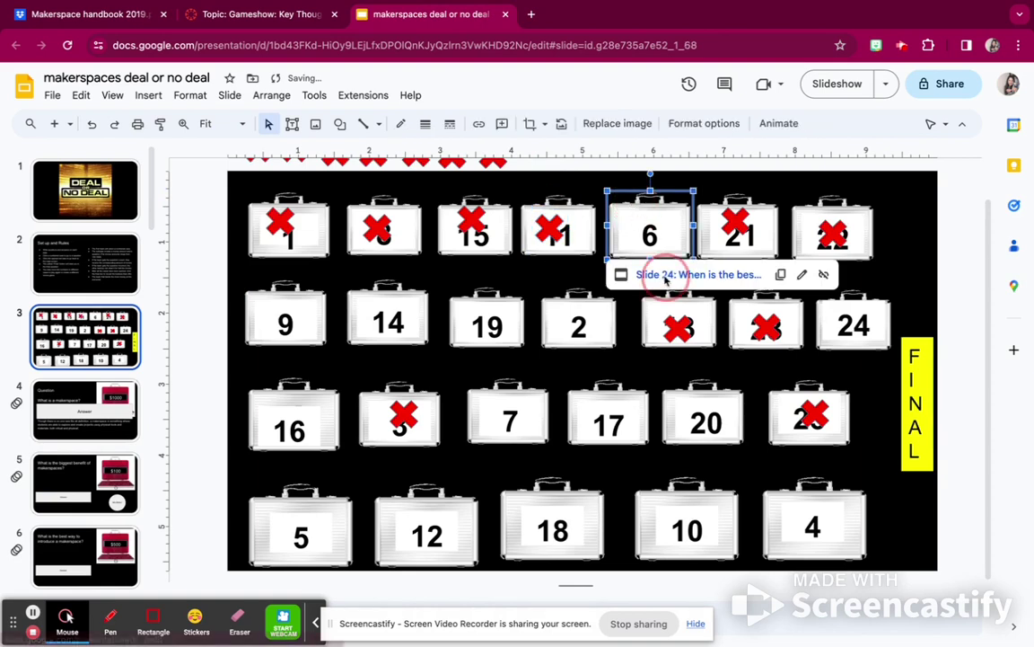
pyautogui.click(666, 274)
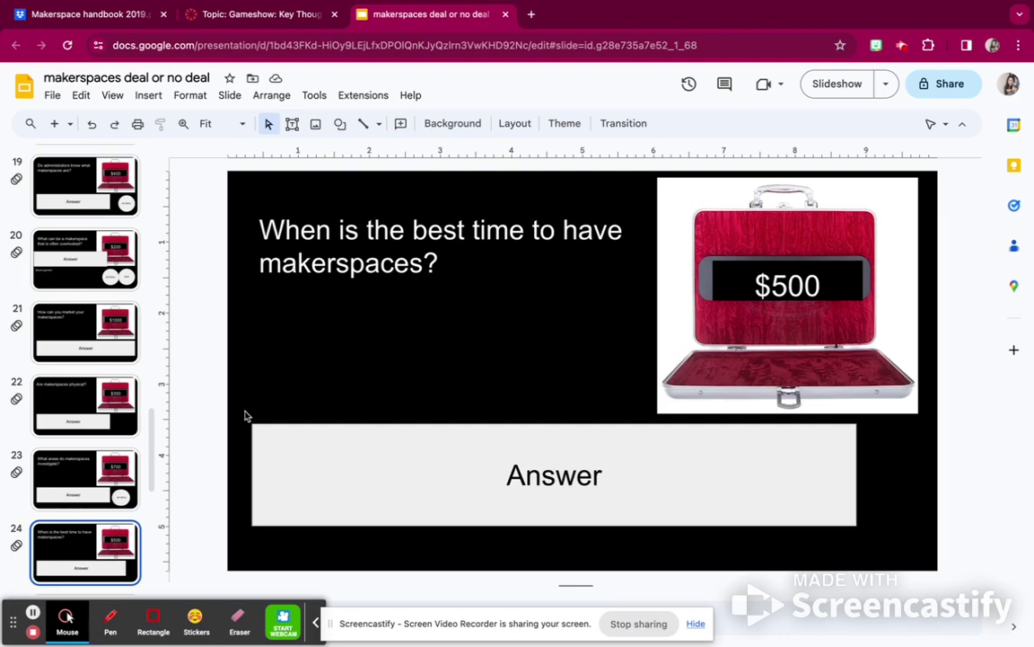
pyautogui.moveTo(282, 454); pyautogui.dragTo(316, 357)
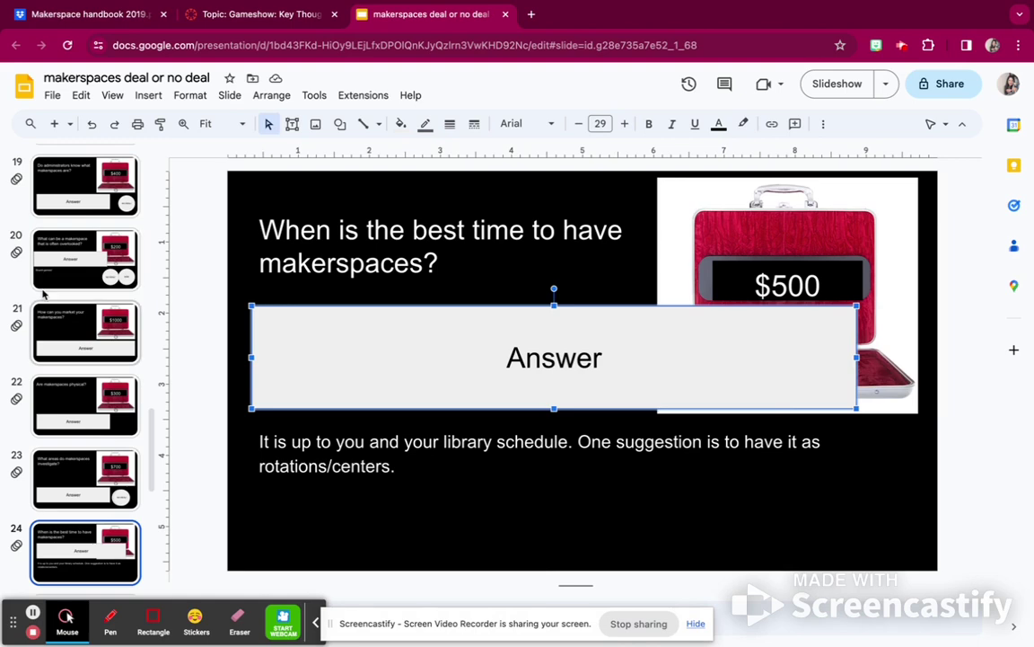
# Step: Return to the case board slide and place the last spare red X in the row on case 6
pyautogui.scroll(1, 43, 295)
pyautogui.scroll(15, 71, 341)
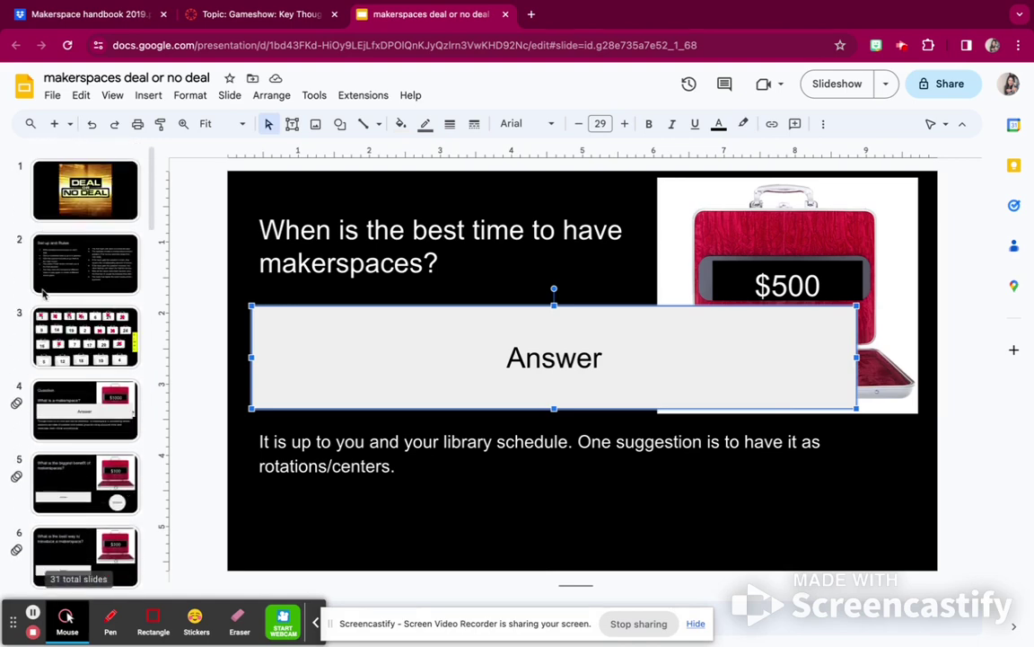
pyautogui.click(98, 364)
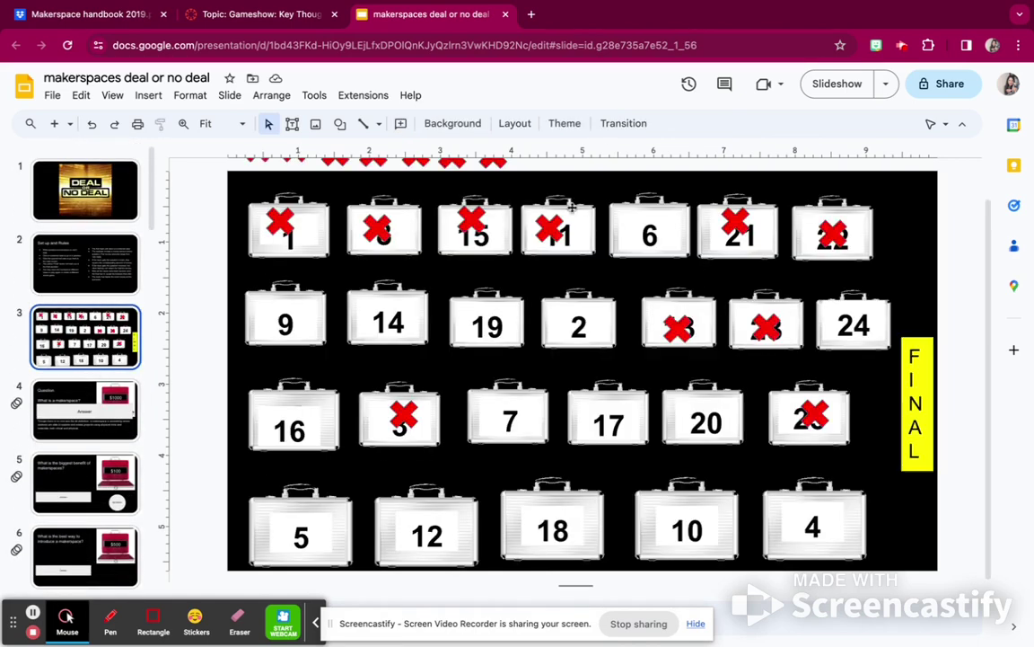
pyautogui.moveTo(492, 159); pyautogui.dragTo(655, 227)
pyautogui.click(199, 335)
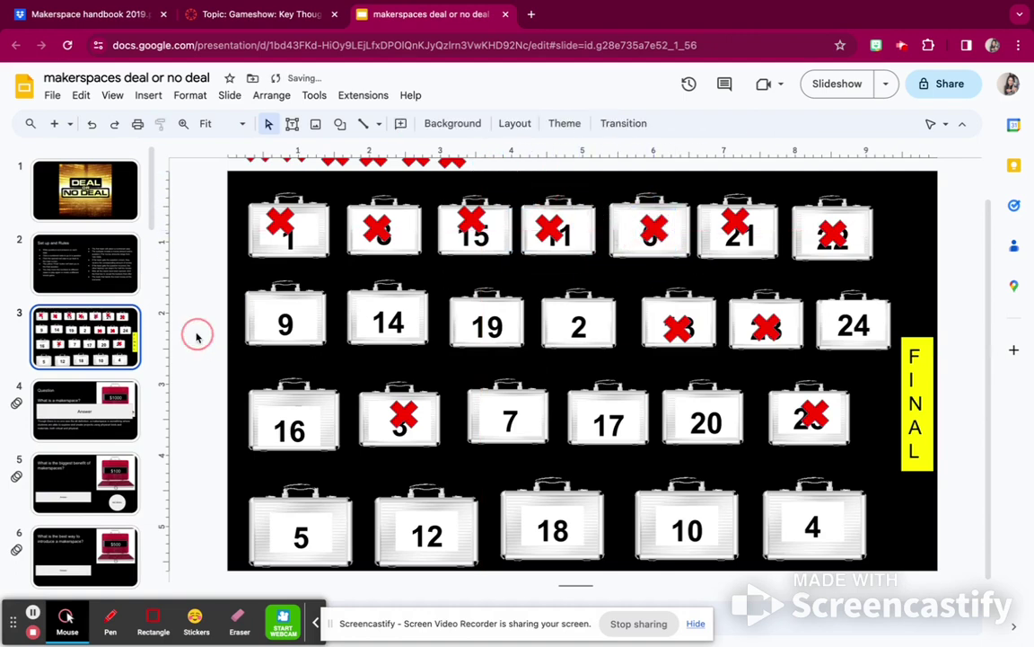
# Step: Follow the slide link for case 9 to slide 7 and uncover its answer text and the offer behind the NO DEAL! circle
pyautogui.click(318, 294)
pyautogui.click(306, 361)
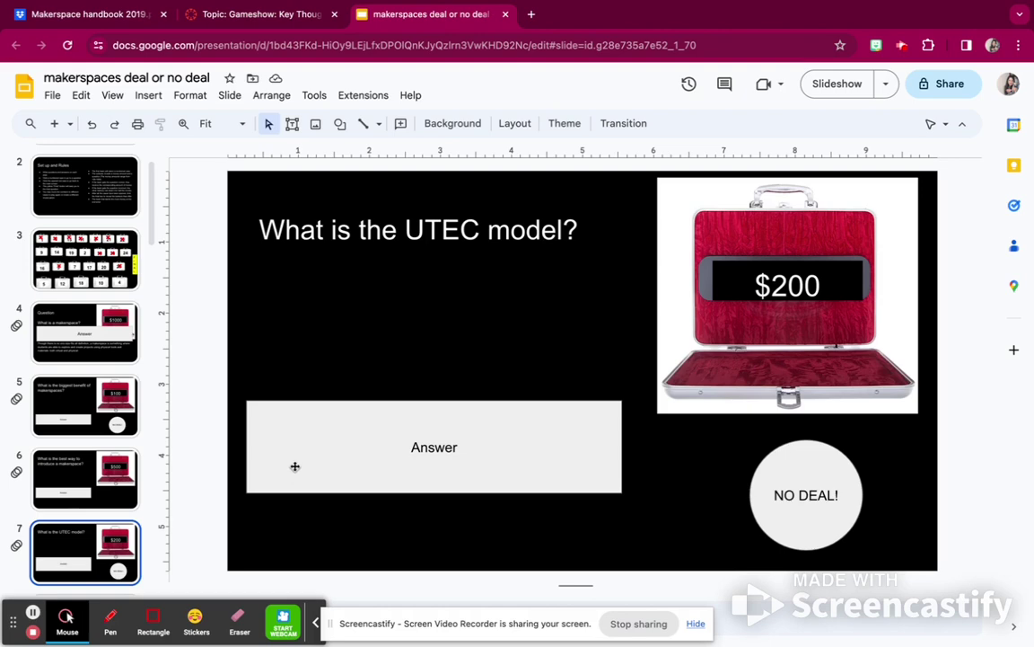
pyautogui.moveTo(295, 466); pyautogui.dragTo(278, 343)
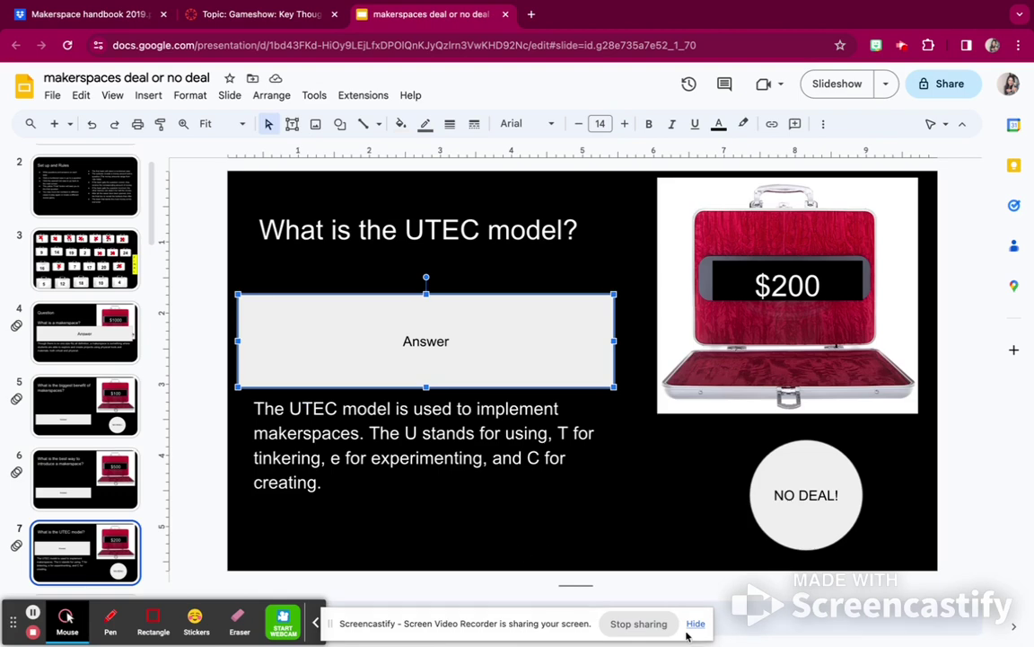
pyautogui.click(783, 488)
pyautogui.click(787, 431)
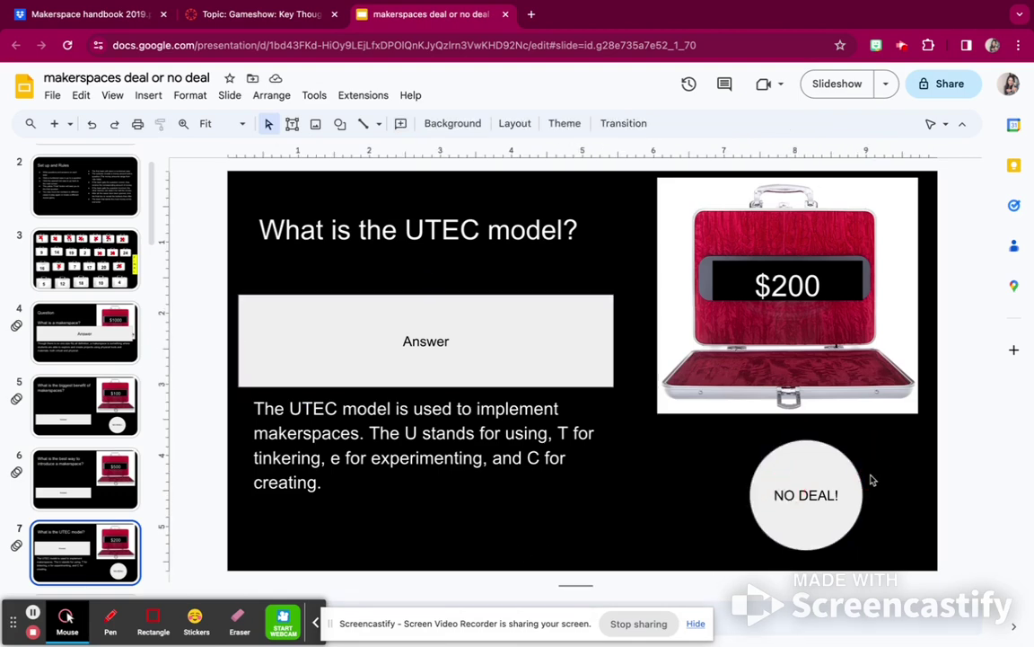
pyautogui.moveTo(836, 450); pyautogui.dragTo(738, 471)
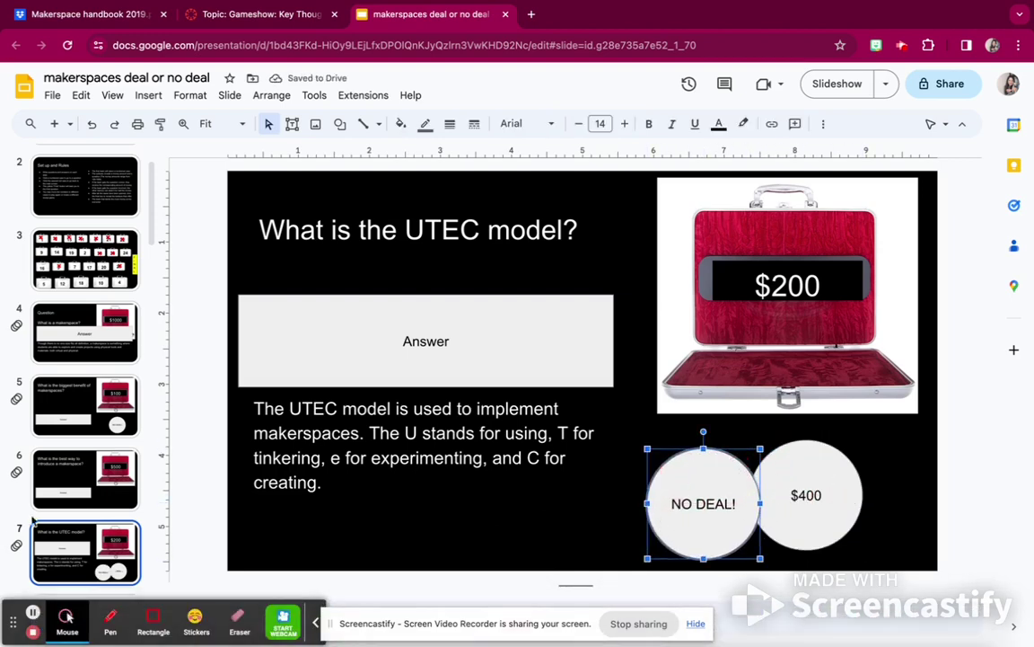
# Step: Return to the case board slide and place the last spare red X in the row on case 9
pyautogui.click(85, 260)
pyautogui.moveTo(453, 164); pyautogui.dragTo(280, 317)
# Step: Follow the slide link for case 14 to slide 18 and move its Answer cover upward to uncover the text beneath
pyautogui.click(373, 292)
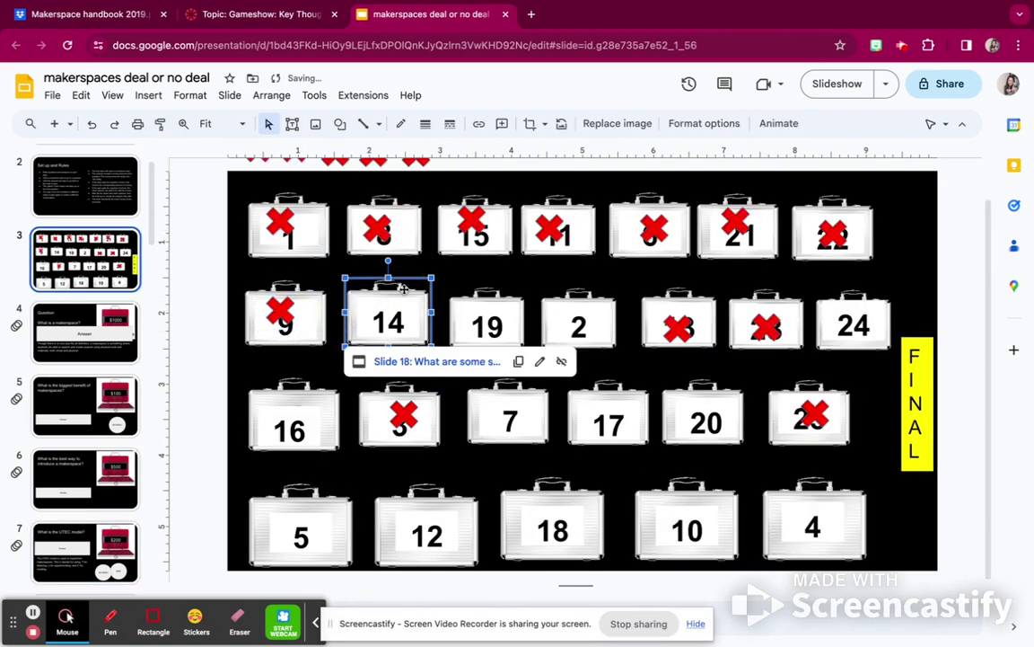
pyautogui.click(438, 361)
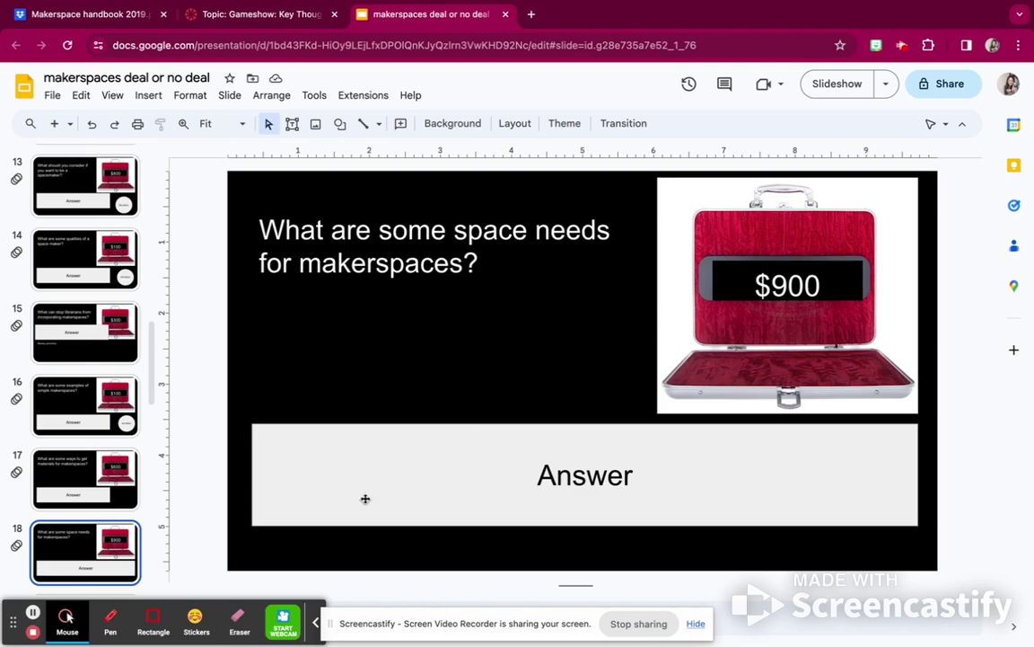
pyautogui.moveTo(364, 499); pyautogui.dragTo(366, 395)
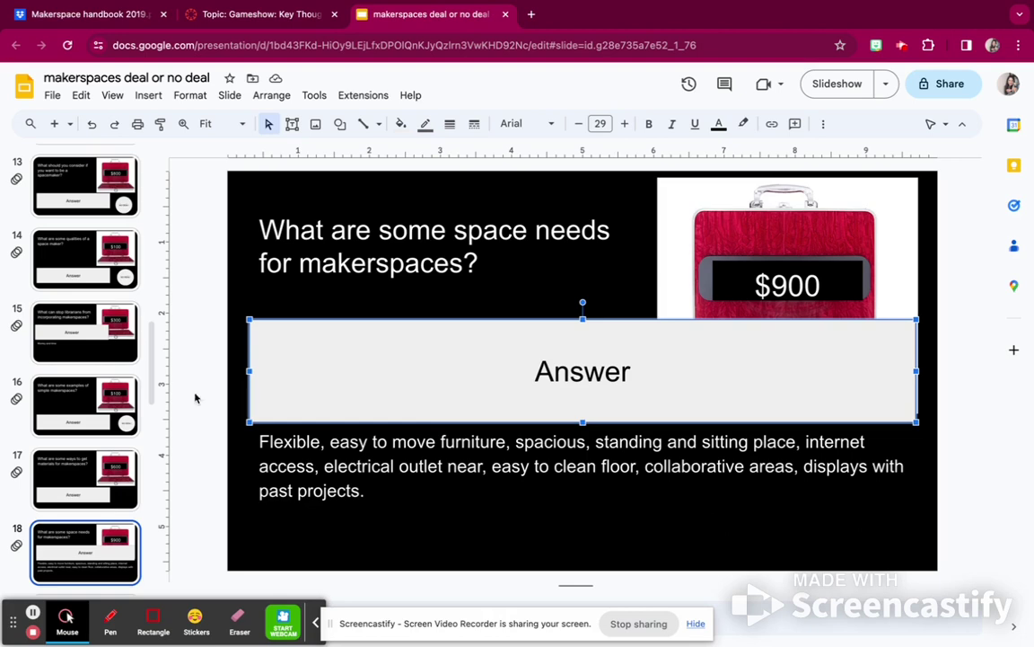
# Step: Return to the case board slide and place the last spare red X in the row on case 14
pyautogui.scroll(10, 77, 294)
pyautogui.click(86, 344)
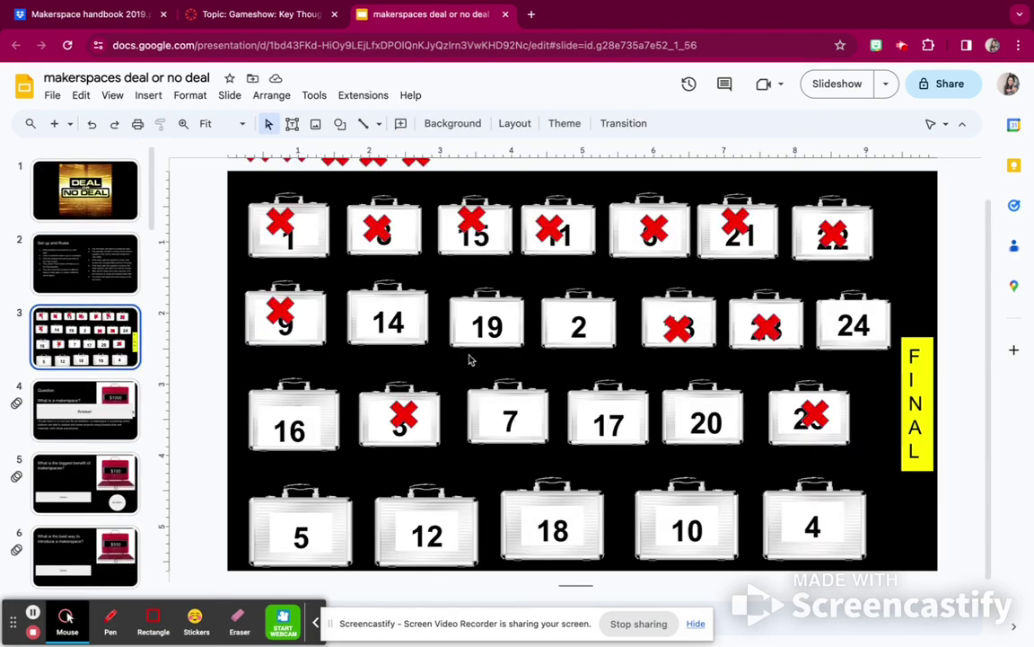
pyautogui.moveTo(421, 163); pyautogui.dragTo(386, 312)
# Step: Follow the slide link for case 19 to slide 5 and uncover its answer text and the offer behind the NO DEAL! circle
pyautogui.click(518, 300)
pyautogui.click(489, 323)
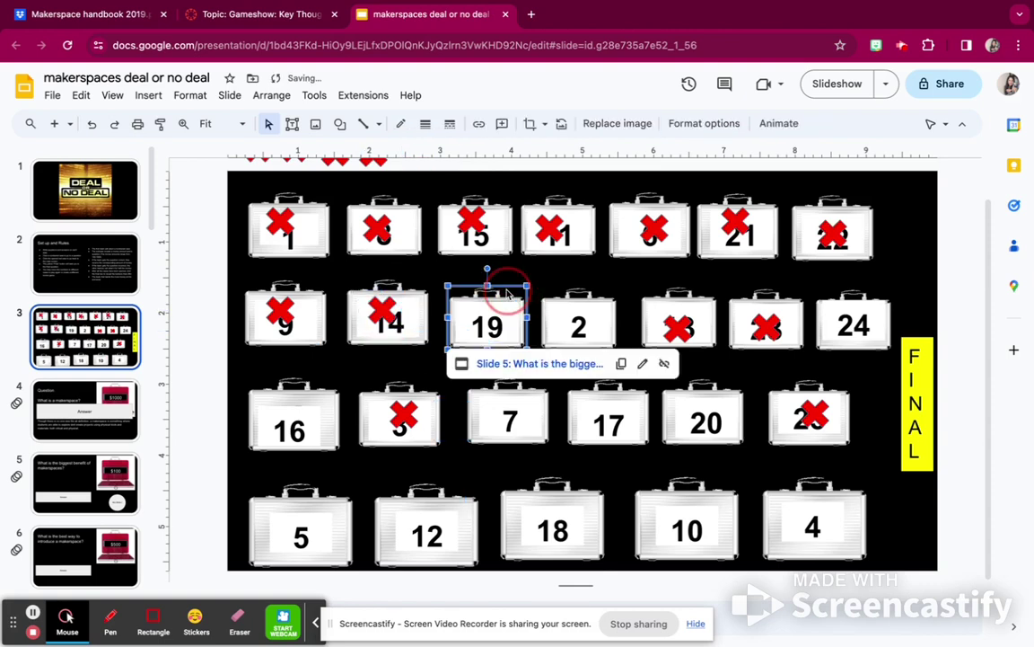
pyautogui.click(538, 363)
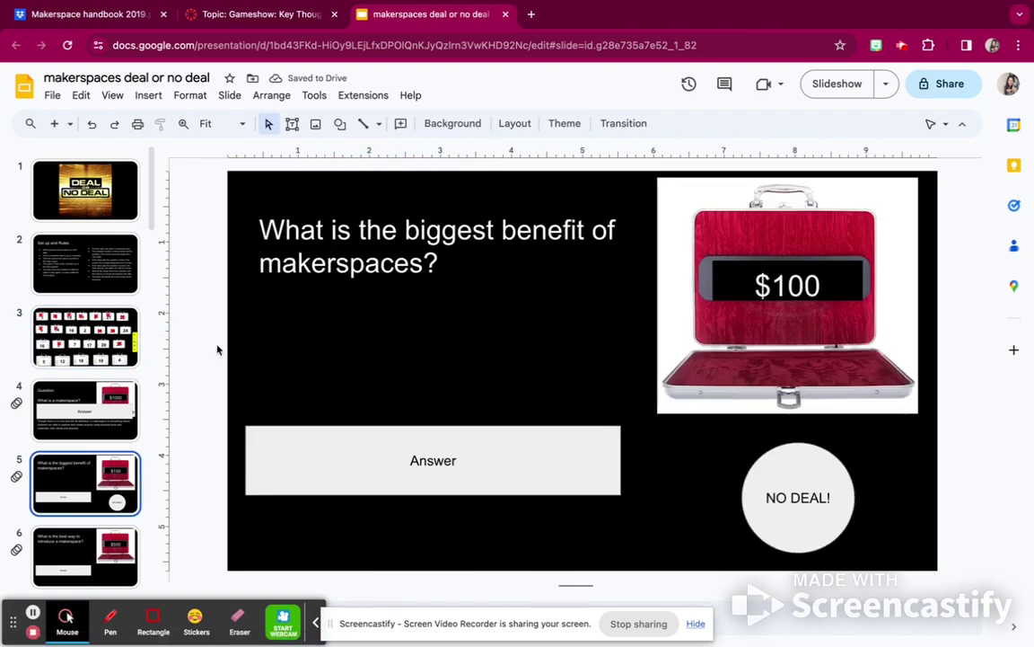
pyautogui.scroll(-1, 85, 359)
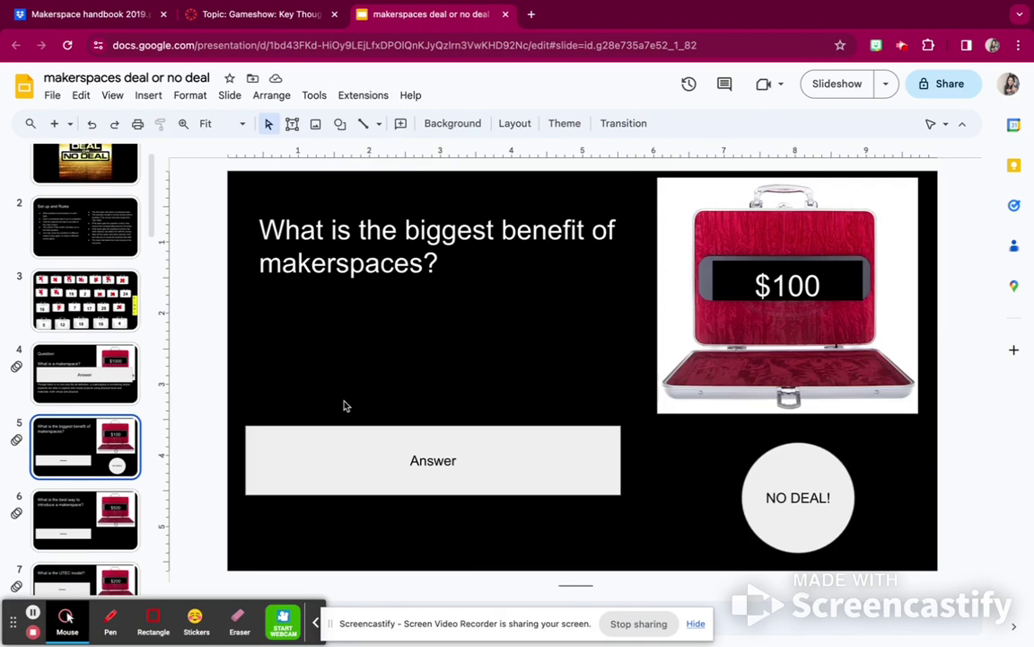
pyautogui.moveTo(319, 455); pyautogui.dragTo(320, 382)
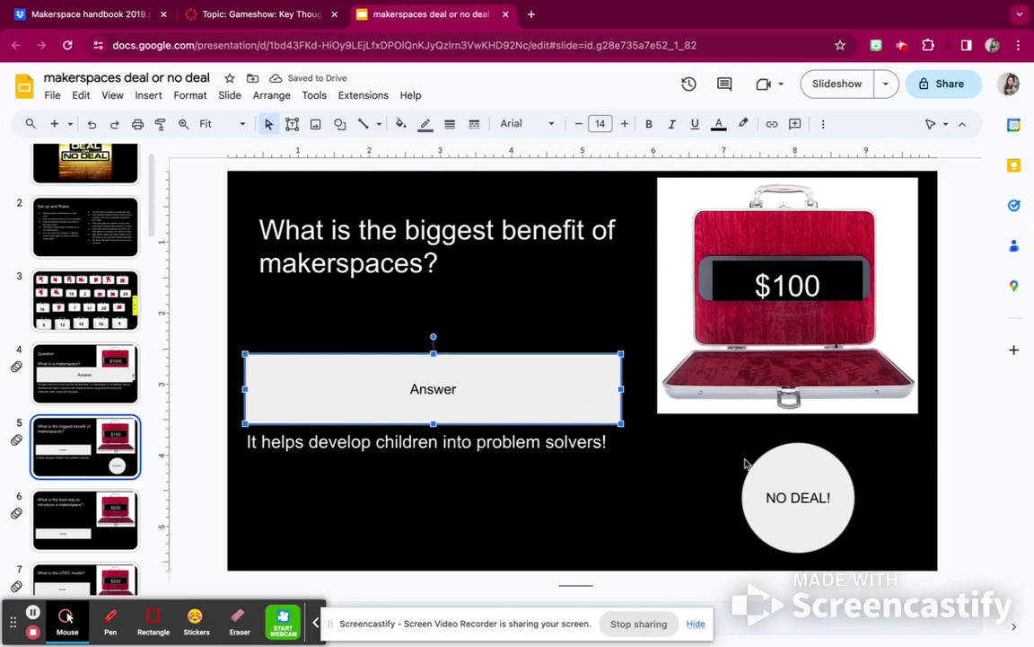
pyautogui.moveTo(797, 461); pyautogui.dragTo(708, 477)
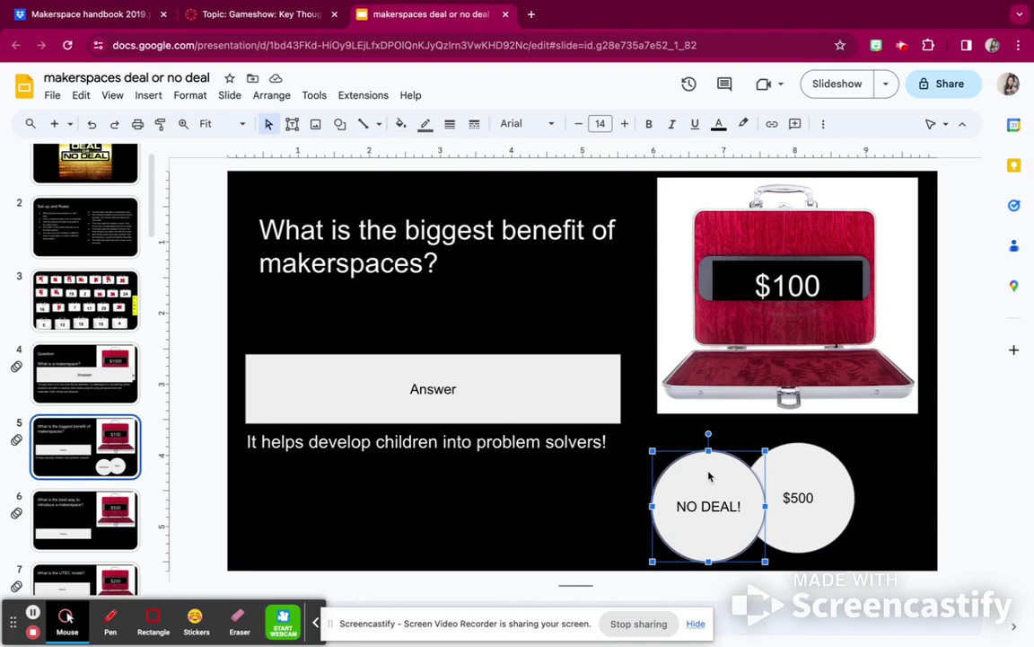
# Step: Return to the case board slide and place the last spare red X in the row on case 19
pyautogui.click(85, 287)
pyautogui.moveTo(376, 161); pyautogui.dragTo(483, 330)
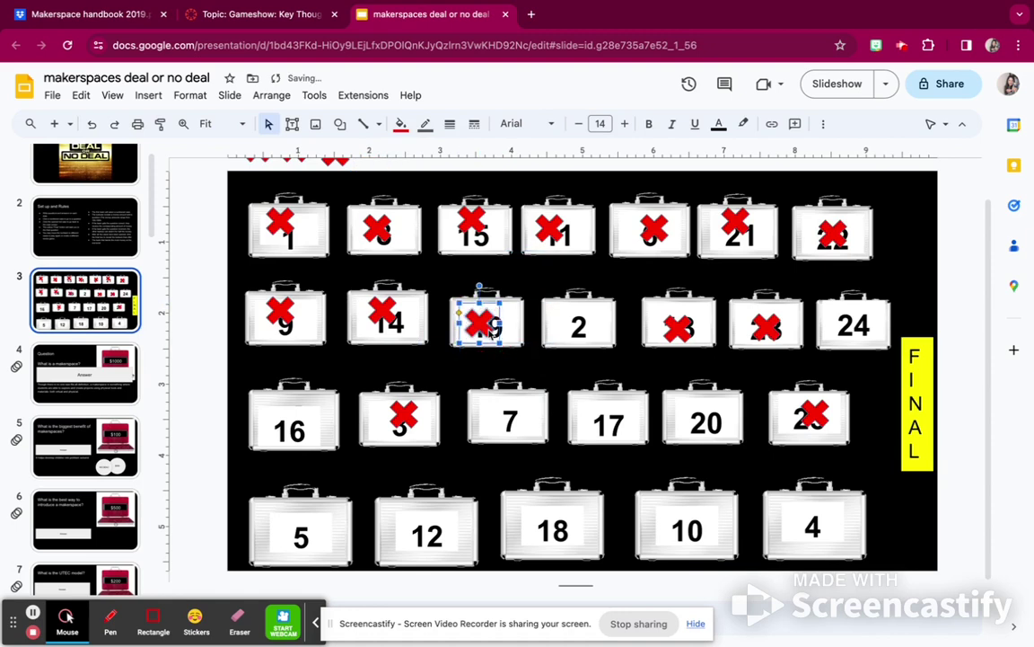
pyautogui.click(201, 323)
pyautogui.scroll(-1, 86, 359)
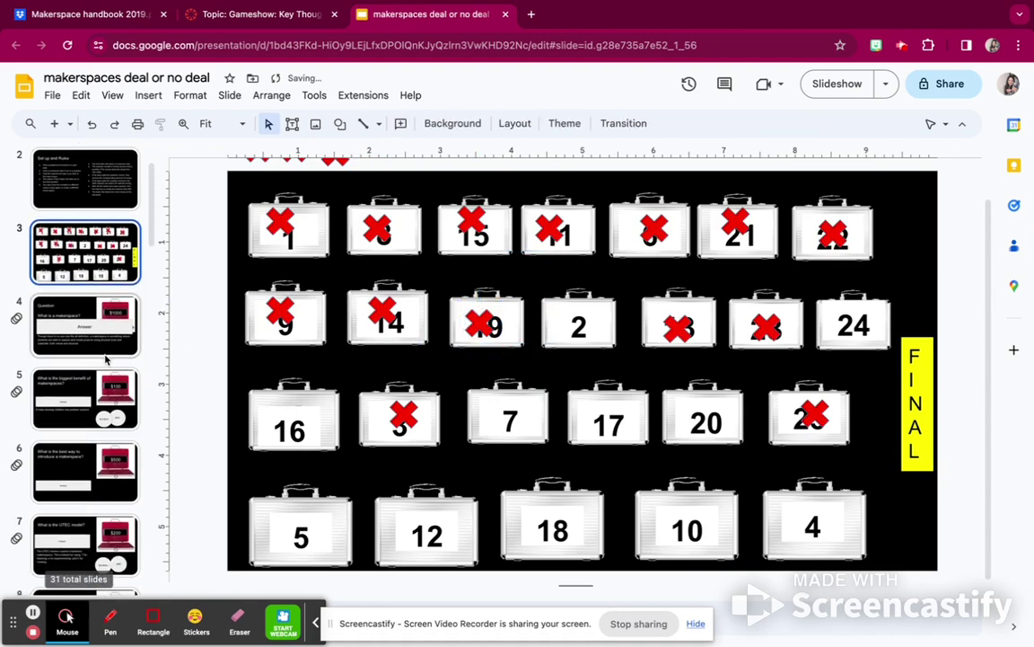
# Step: Follow the slide link for case 2 to slide 22 and move its Answer cover upward to uncover the text beneath
pyautogui.click(603, 299)
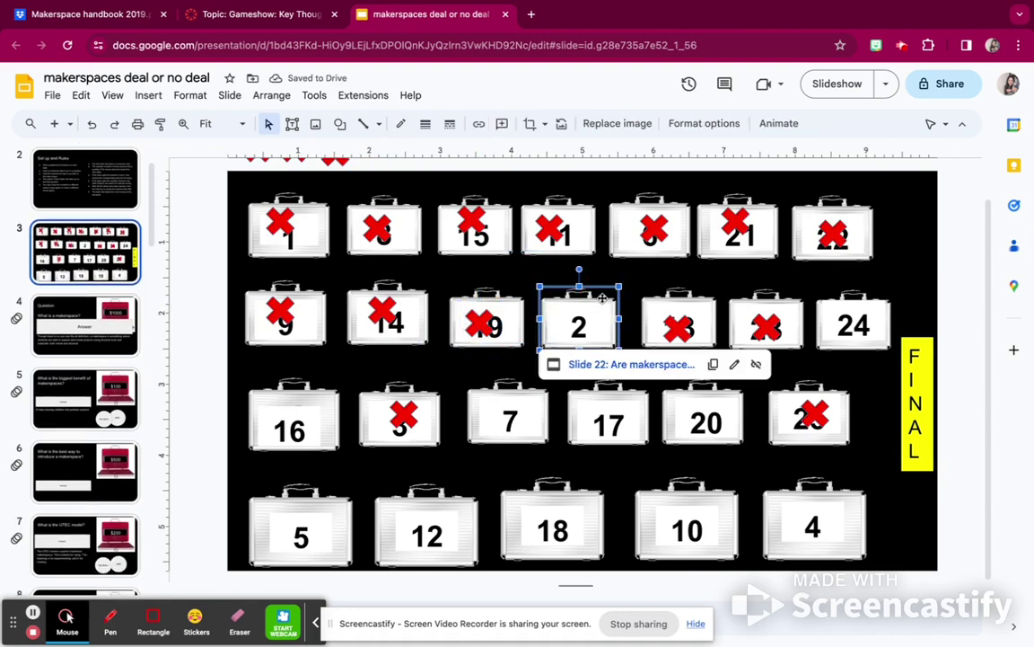
pyautogui.click(600, 363)
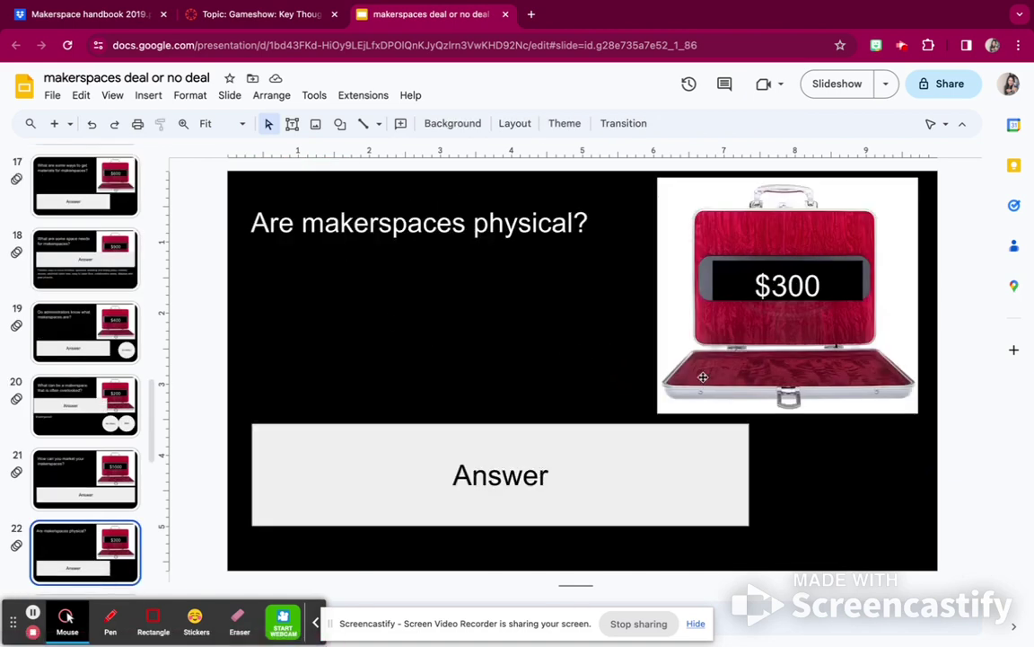
pyautogui.moveTo(623, 452); pyautogui.dragTo(622, 363)
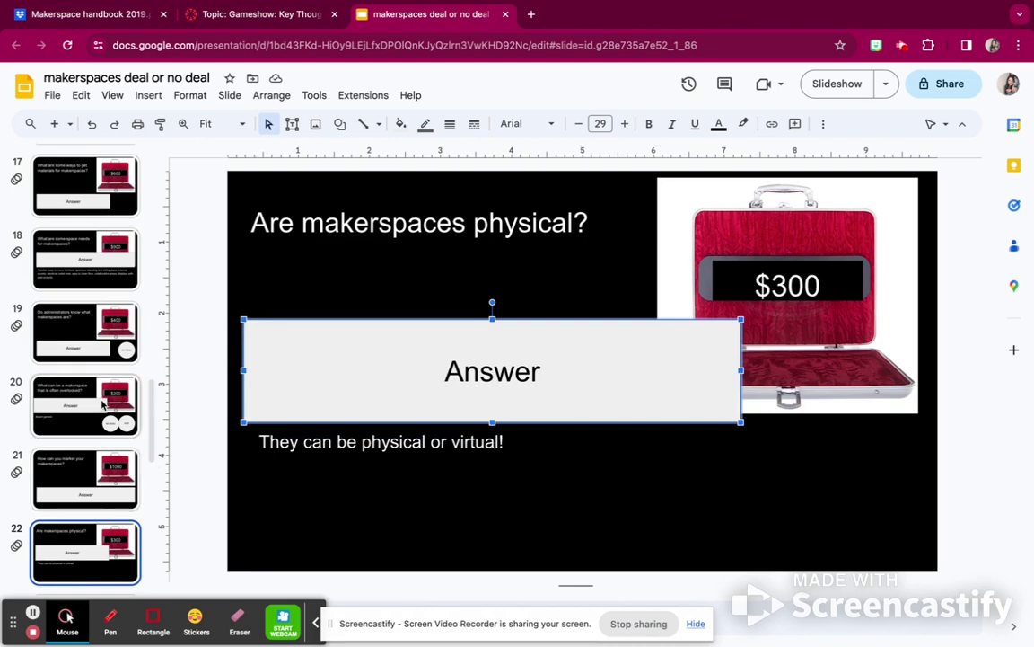
# Step: Return to the case board slide and place the last spare red X in the row on case 2
pyautogui.scroll(15, 86, 359)
pyautogui.click(119, 330)
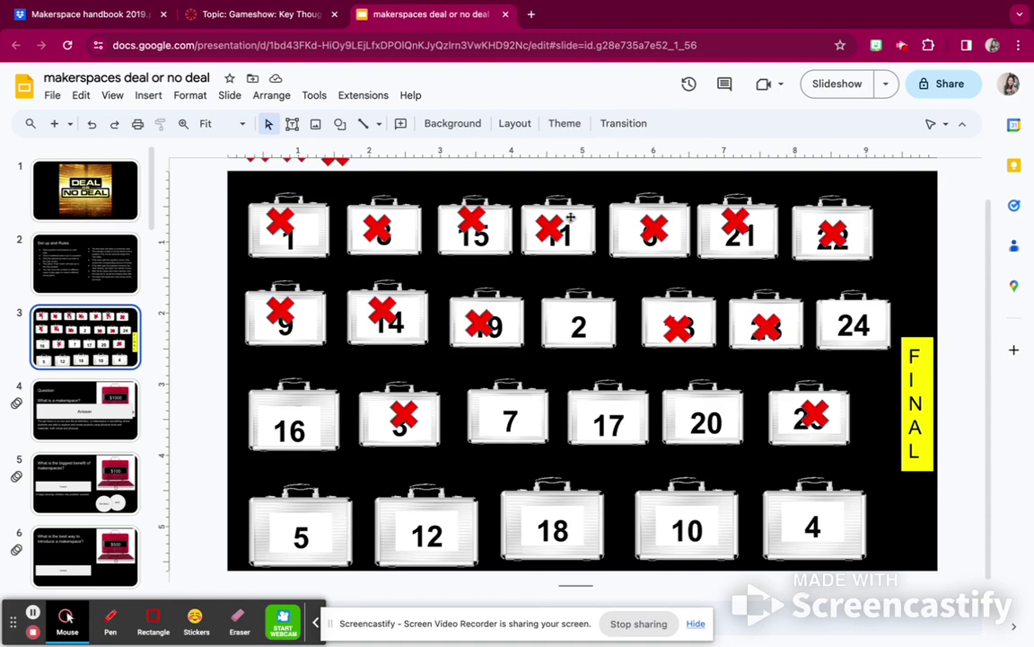
pyautogui.scroll(2, 514, 196)
pyautogui.moveTo(335, 191); pyautogui.dragTo(579, 364)
# Step: Follow the slide link for case 24 to slide 30 and move its Answer cover upward to uncover the text beneath
pyautogui.click(876, 341)
pyautogui.click(901, 311)
pyautogui.click(876, 353)
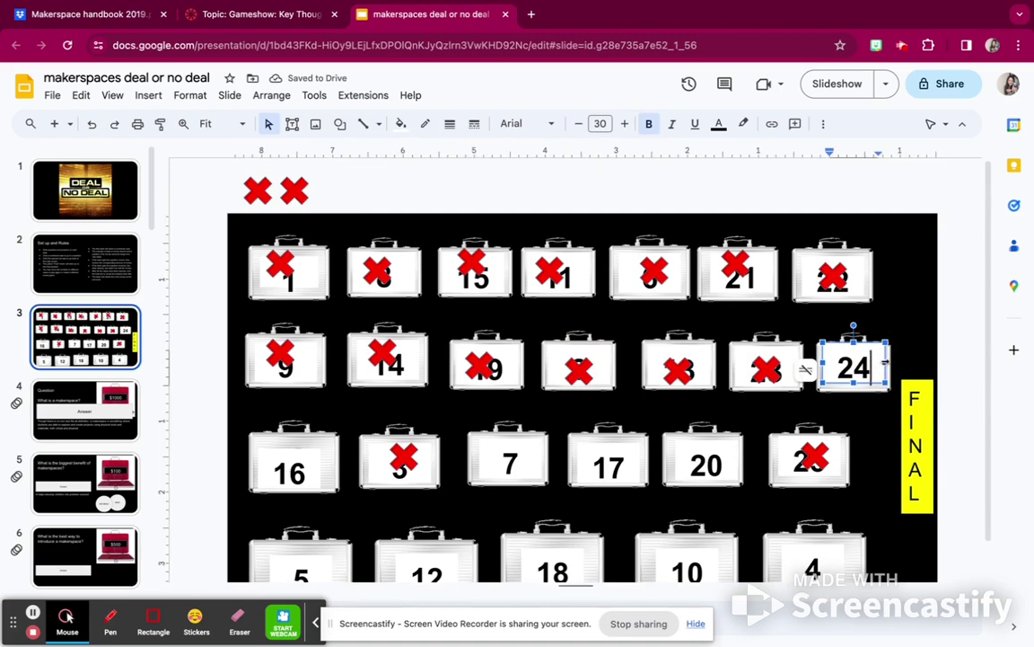
pyautogui.click(884, 373)
pyautogui.click(861, 410)
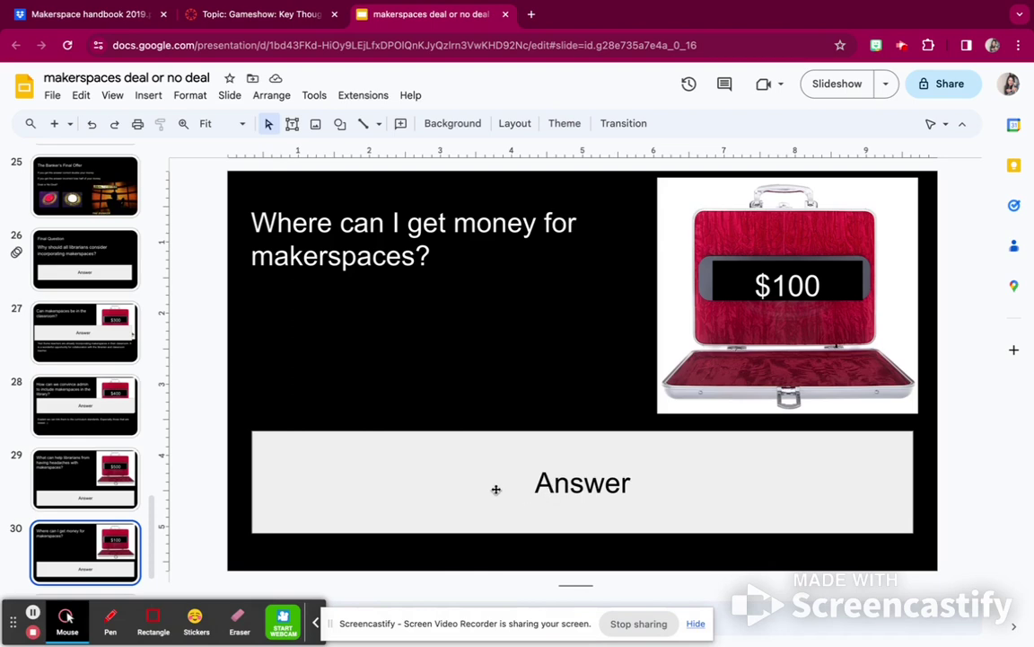
pyautogui.moveTo(496, 488); pyautogui.dragTo(485, 401)
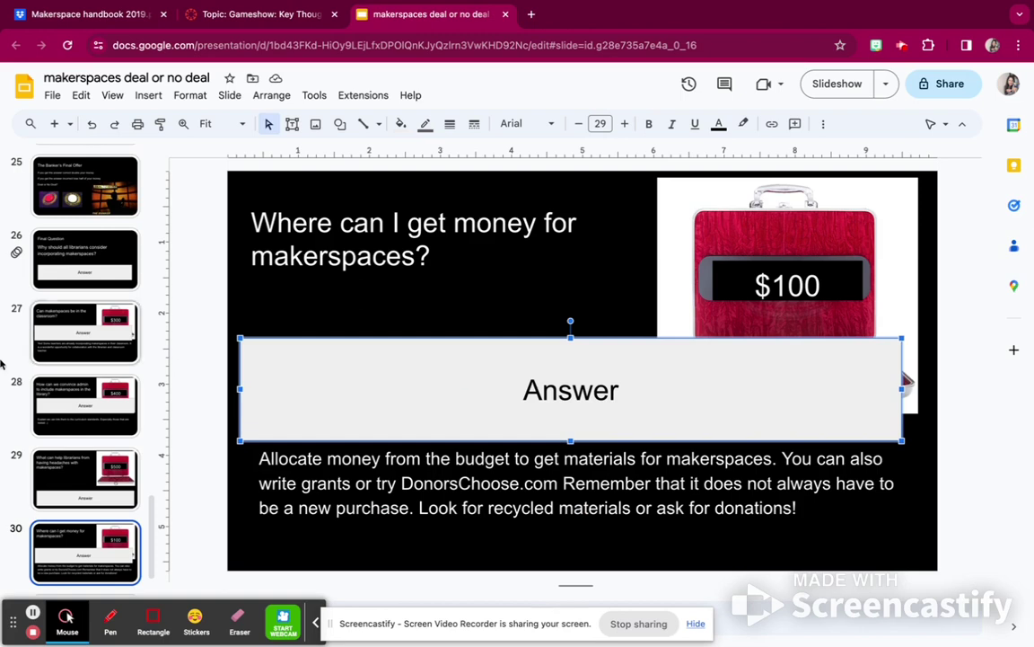
# Step: Return to the case board slide and place the last spare red X in the row on case 24
pyautogui.scroll(-1, 103, 266)
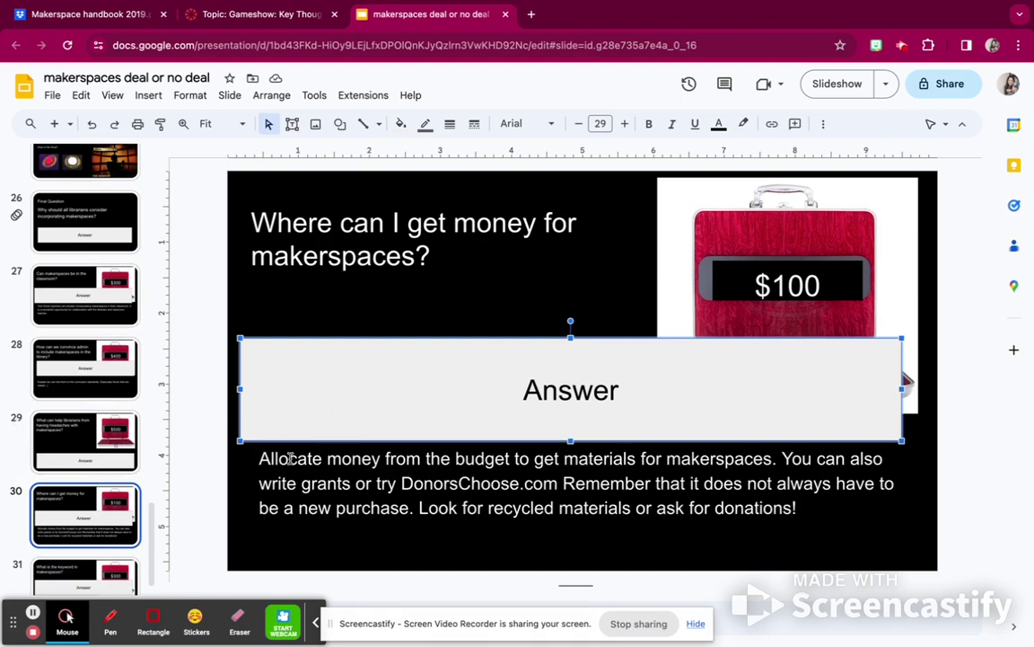
pyautogui.scroll(20, 89, 395)
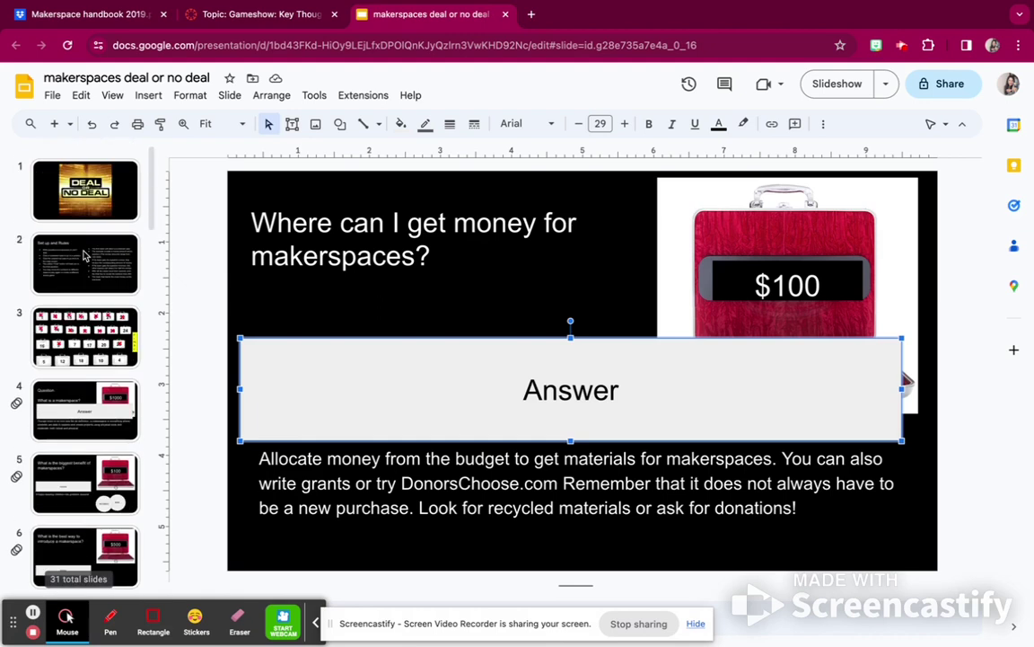
pyautogui.click(92, 396)
pyautogui.click(95, 316)
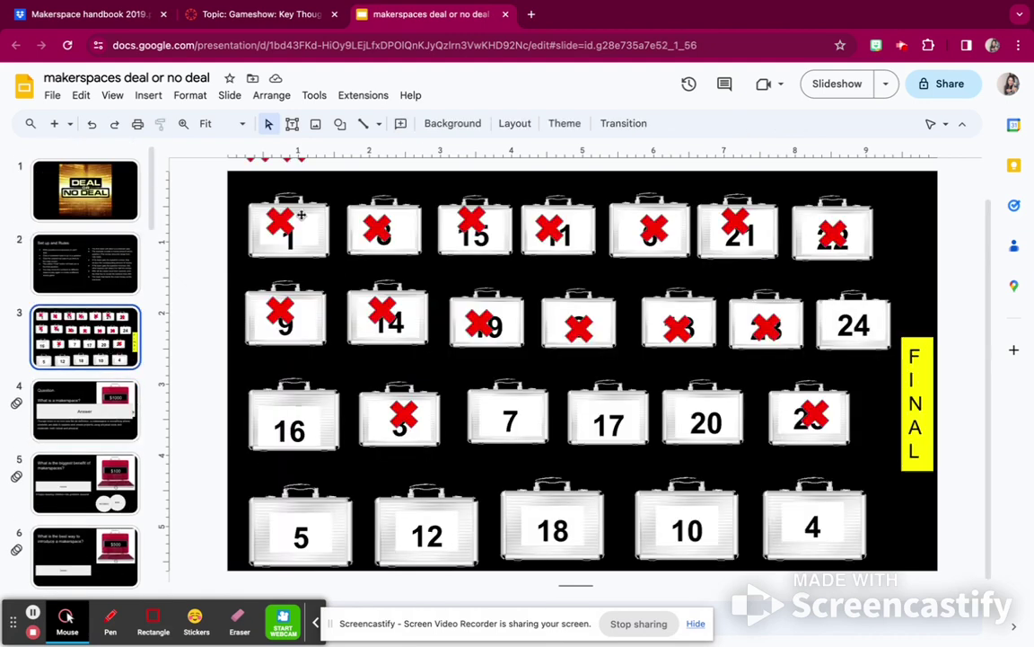
pyautogui.moveTo(300, 160); pyautogui.dragTo(844, 322)
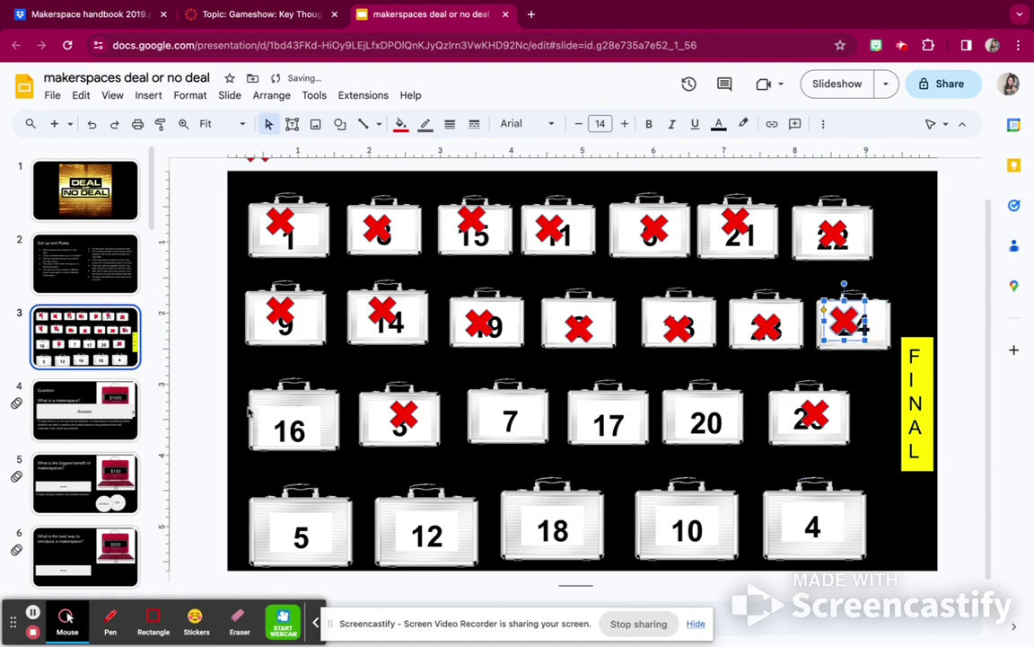
# Step: Follow the slide link for case 16 to slide 9 and move its Answer cover upward to uncover the text beneath
pyautogui.click(290, 392)
pyautogui.click(323, 467)
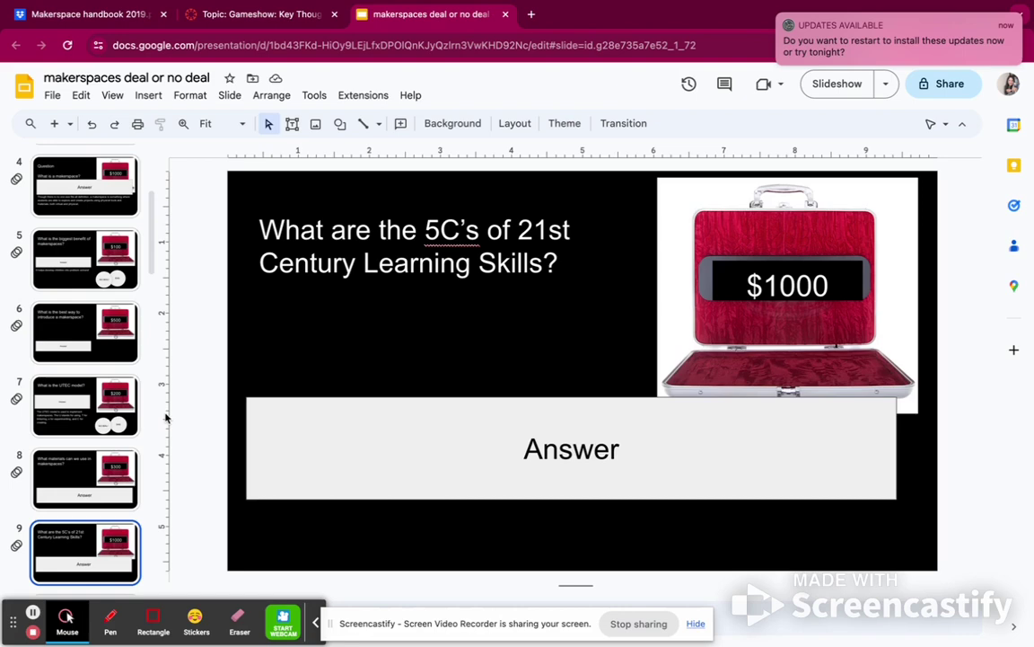
pyautogui.moveTo(457, 427); pyautogui.dragTo(455, 371)
pyautogui.click(455, 370)
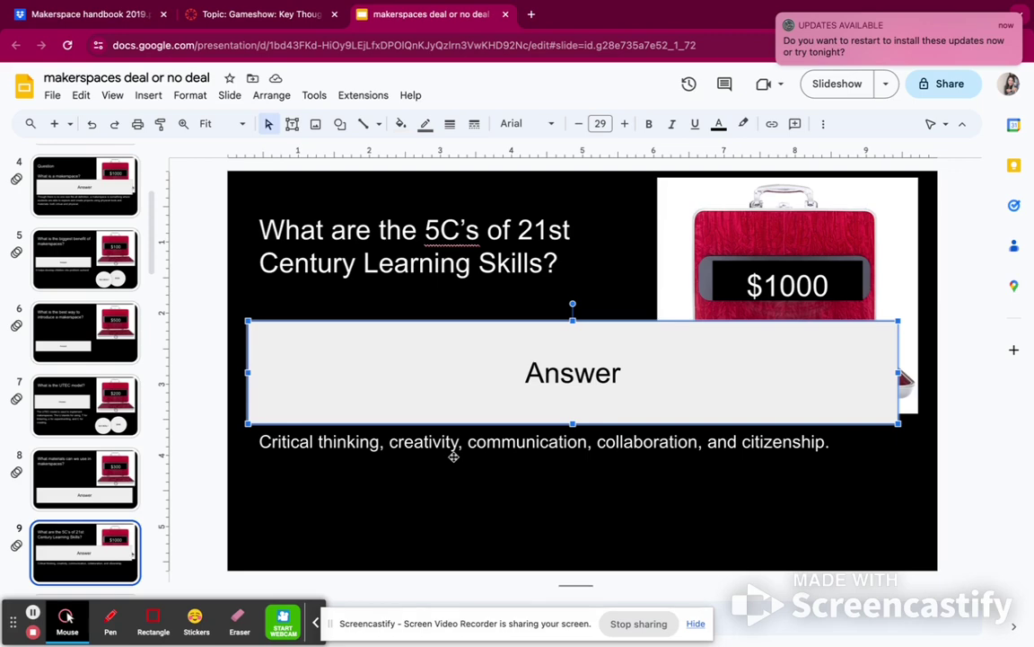
# Step: Return to the case board slide and place the one remaining spare red X on case 16
pyautogui.scroll(5, 108, 270)
pyautogui.click(107, 310)
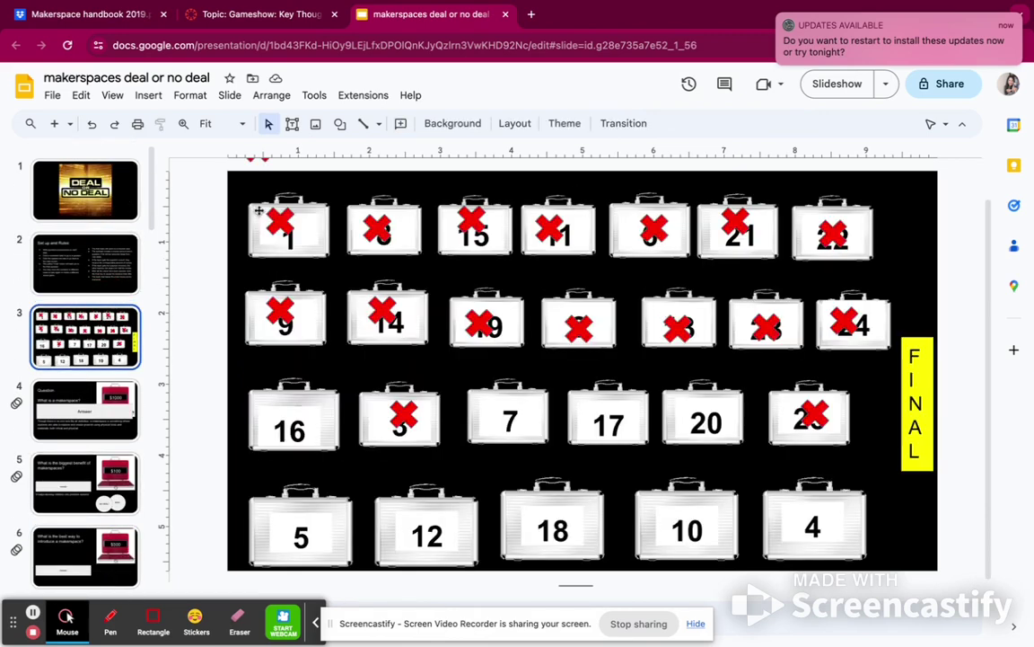
pyautogui.moveTo(267, 161); pyautogui.dragTo(286, 407)
pyautogui.click(208, 378)
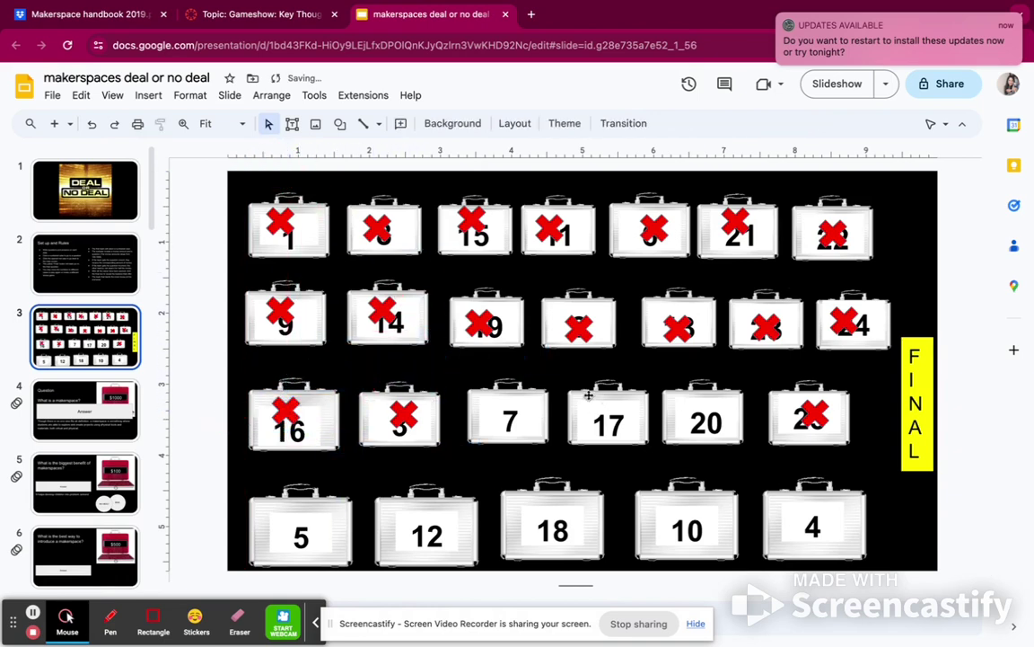
# Step: Follow the slide link for case 7 to slide 14 and uncover its answer text and the offer behind the NO DEAL! circle
pyautogui.click(498, 406)
pyautogui.click(552, 460)
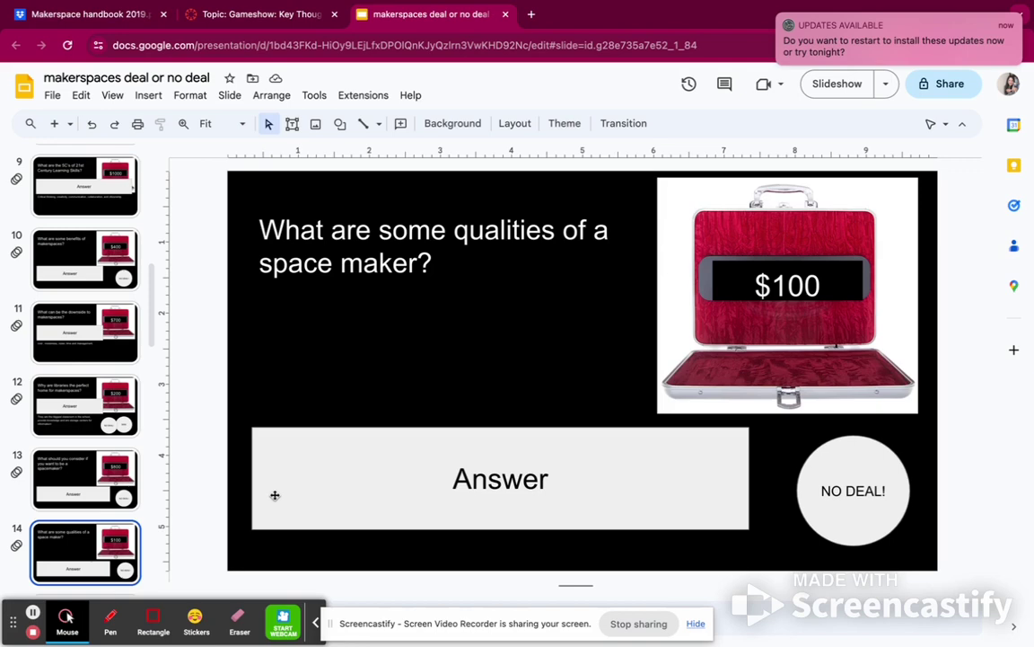
pyautogui.moveTo(275, 495); pyautogui.dragTo(291, 360)
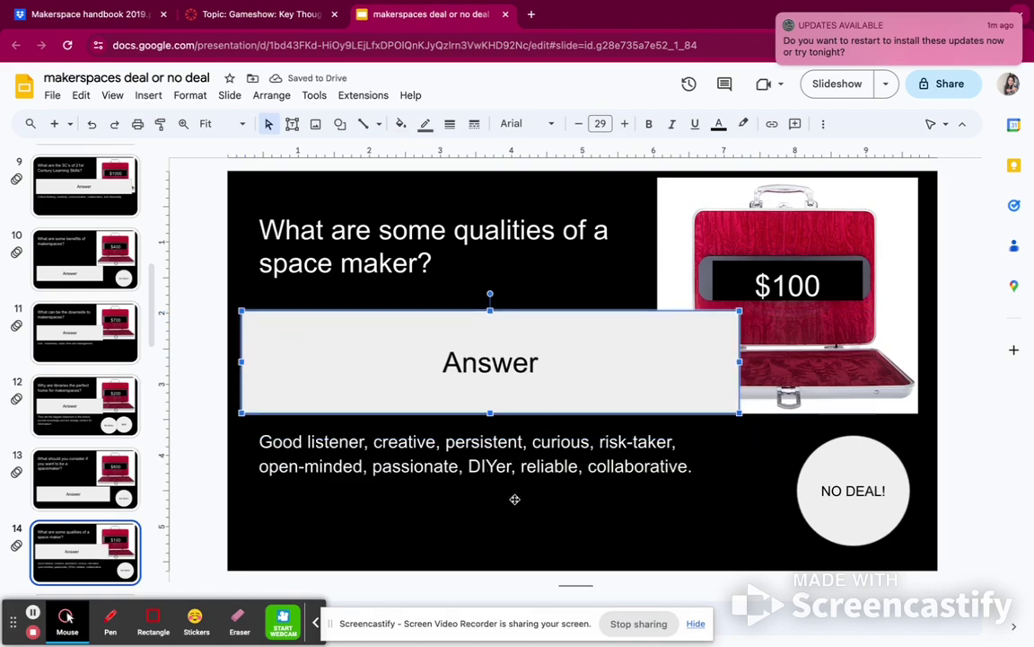
pyautogui.click(764, 501)
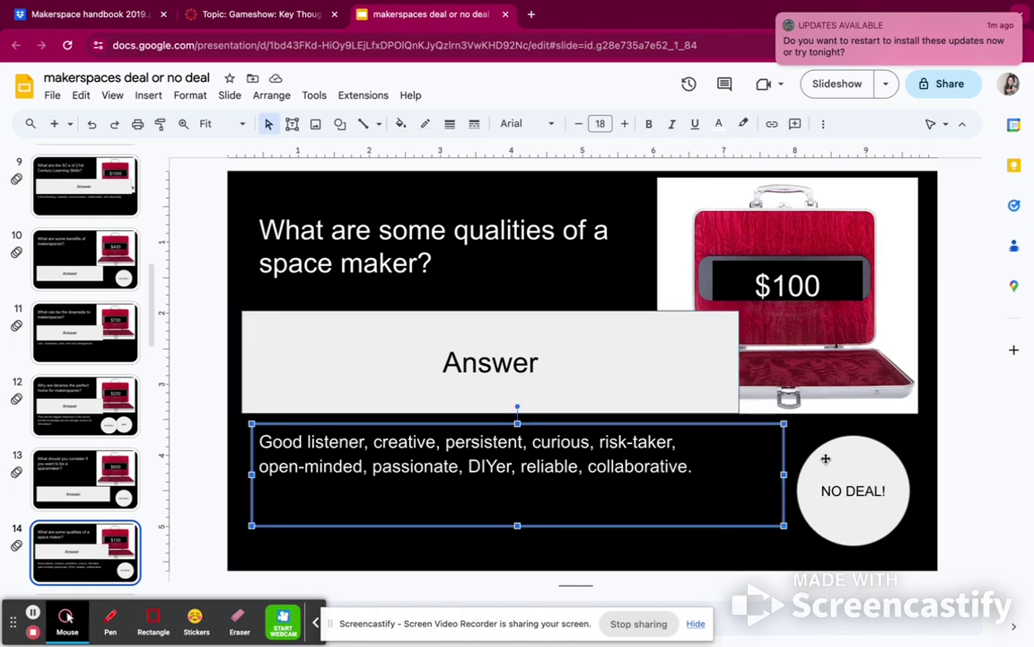
pyautogui.click(921, 491)
pyautogui.moveTo(885, 483); pyautogui.dragTo(787, 497)
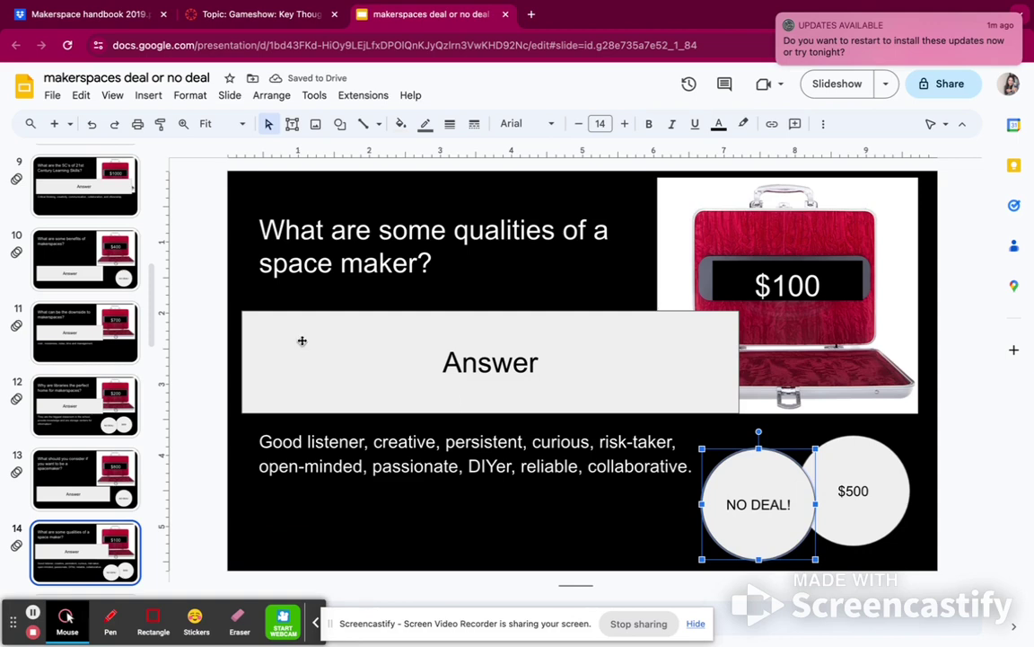
# Step: Return to the case board slide, duplicate a red X from the third row of cases, and place the copy on case 7
pyautogui.scroll(10, 96, 341)
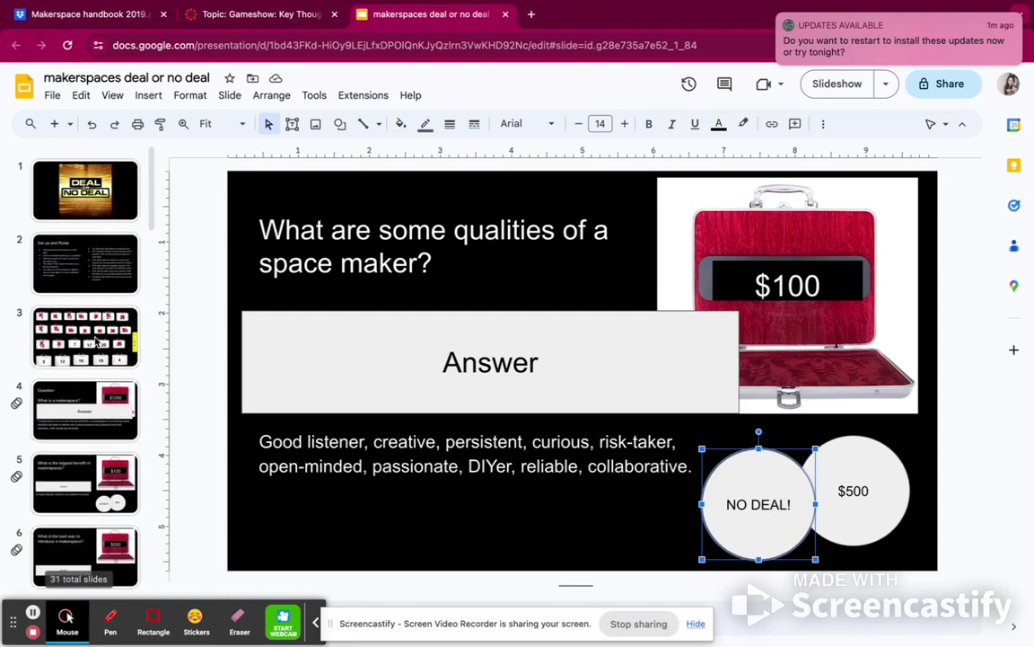
pyautogui.click(90, 314)
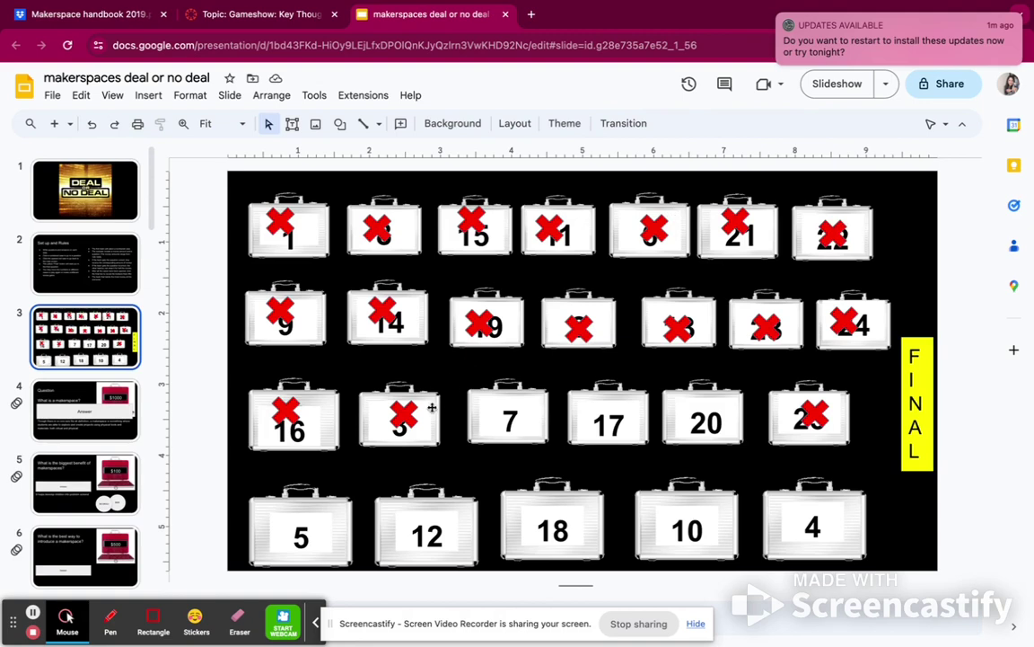
pyautogui.click(404, 414)
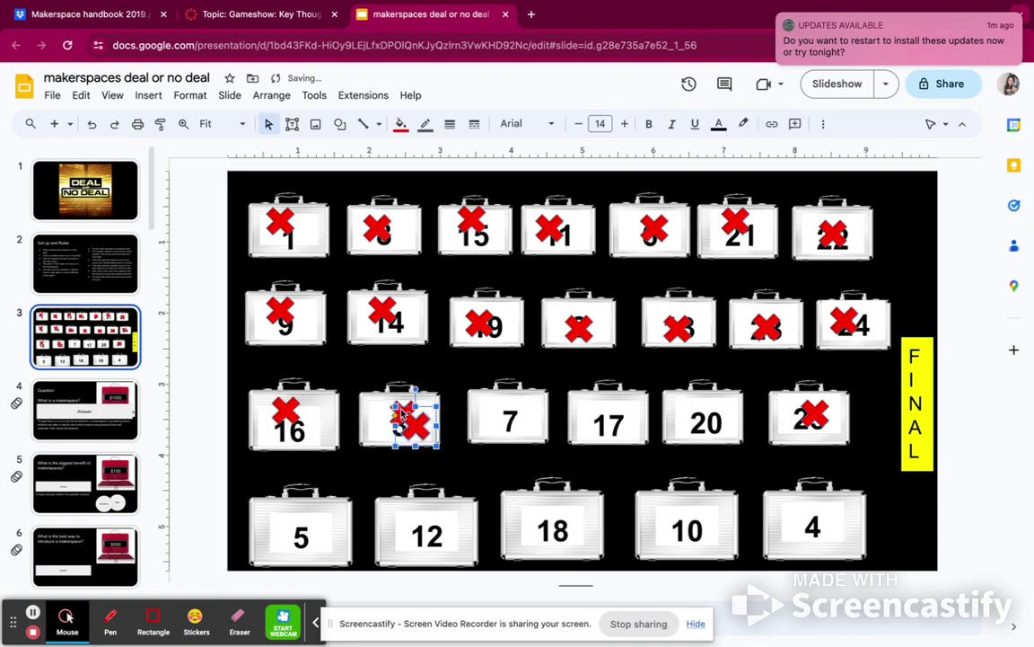
pyautogui.moveTo(404, 413); pyautogui.dragTo(509, 418)
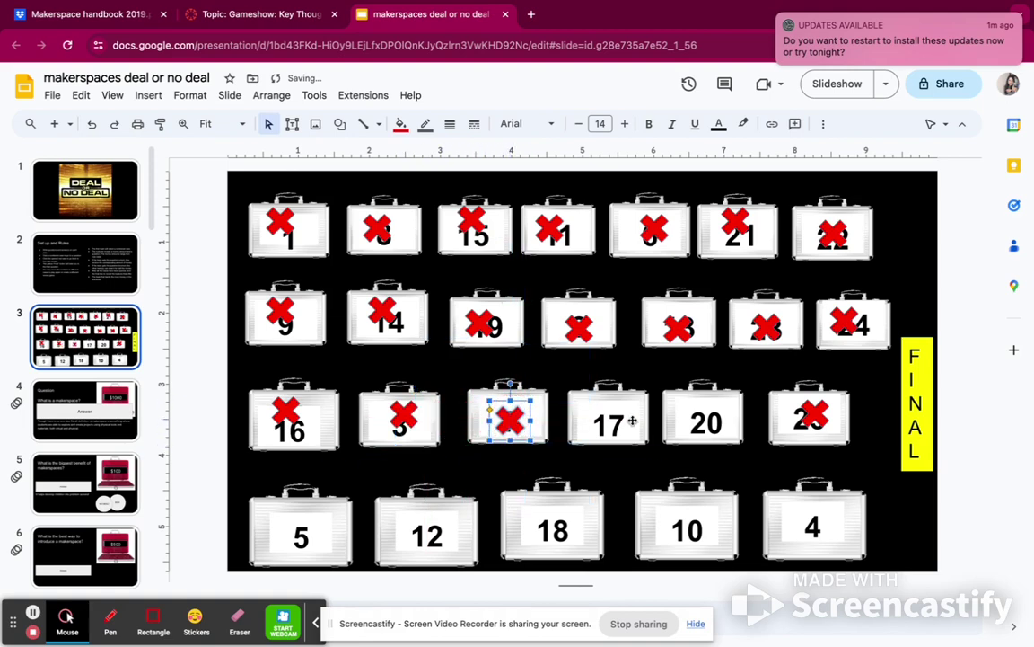
# Step: Follow the slide link for case 17 to slide 16 and uncover its answer text and the offer behind the NO DEAL! circle
pyautogui.click(633, 395)
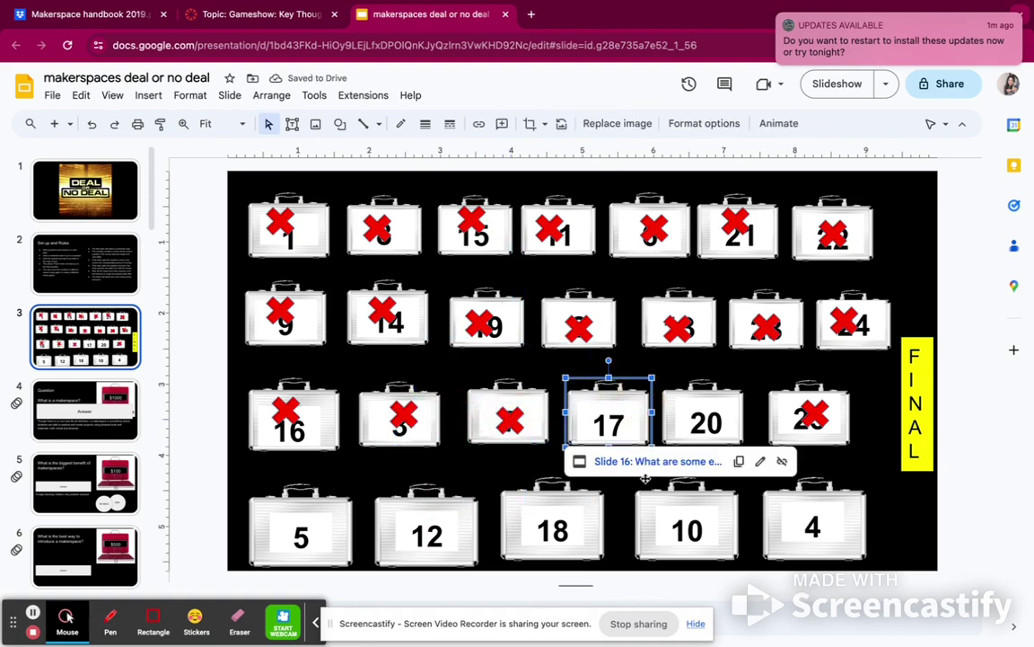
pyautogui.click(626, 460)
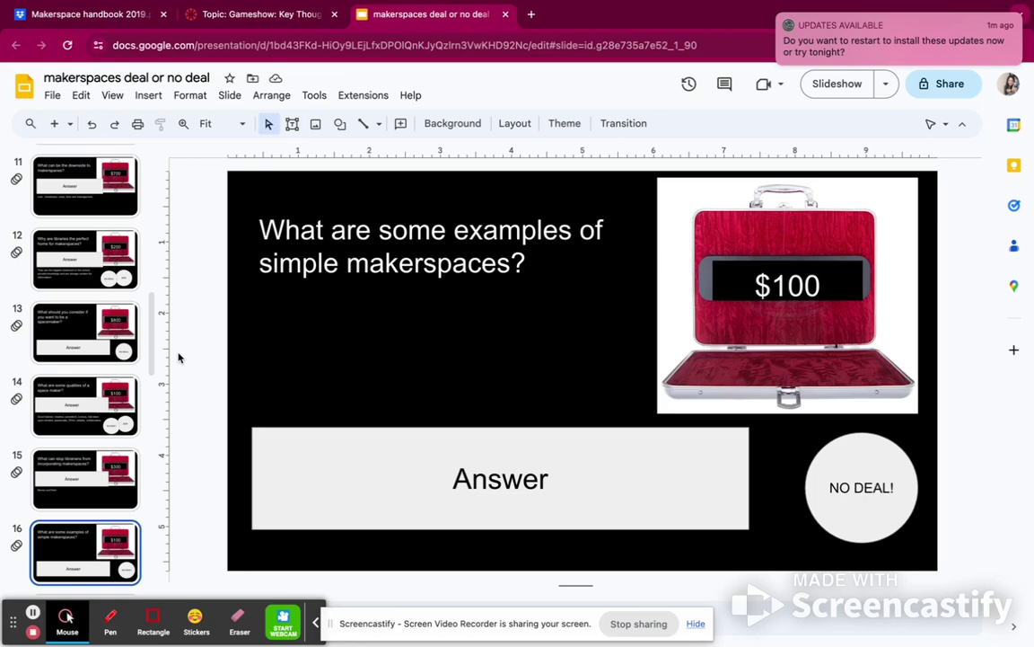
pyautogui.scroll(-1, 80, 502)
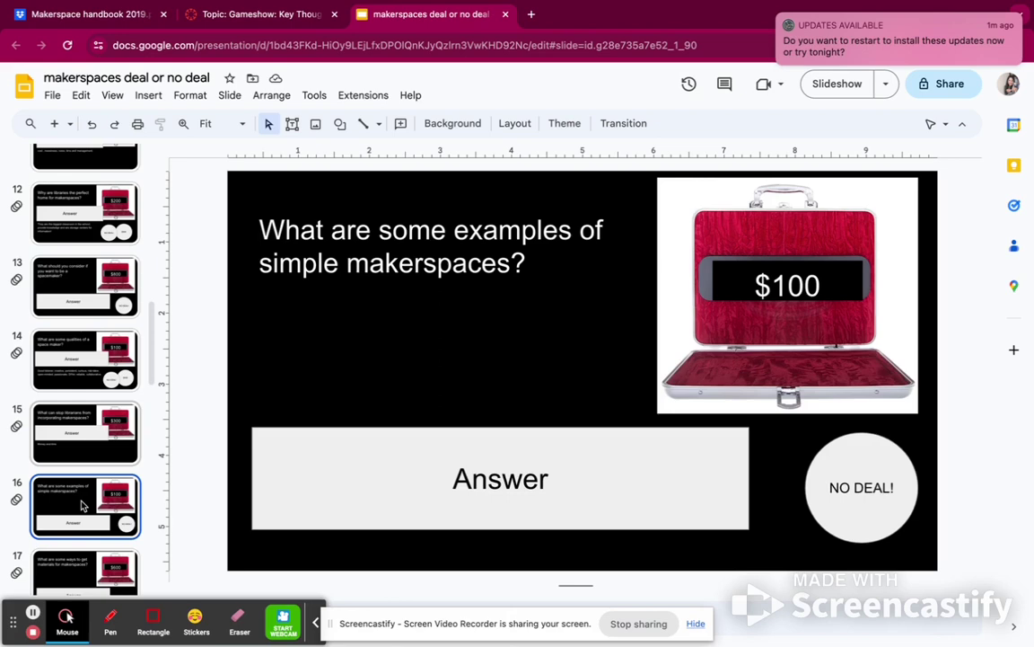
pyautogui.moveTo(353, 500)
pyautogui.mouseDown()
pyautogui.moveTo(324, 396)
pyautogui.moveTo(351, 388)
pyautogui.moveTo(335, 393)
pyautogui.mouseUp()
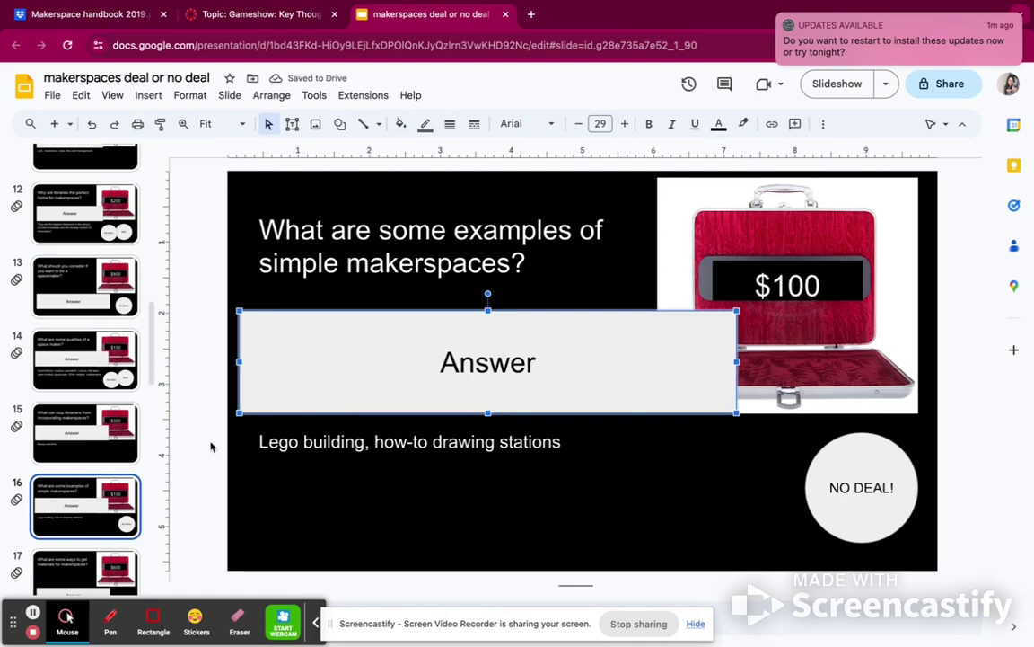
pyautogui.click(734, 462)
pyautogui.click(826, 458)
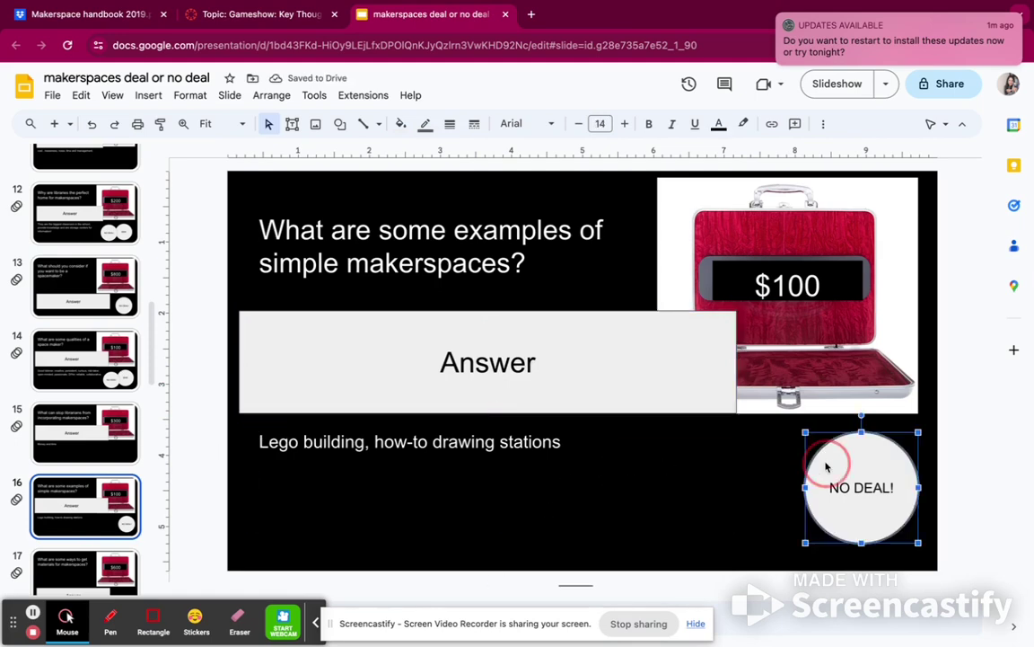
pyautogui.moveTo(859, 474); pyautogui.dragTo(746, 476)
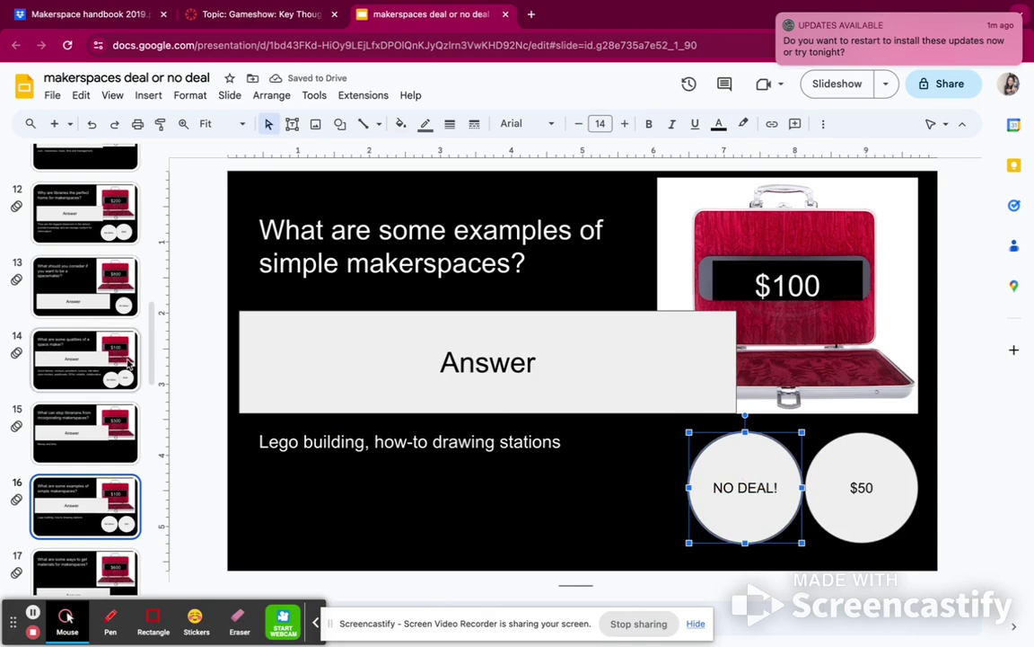
# Step: Return to the case board slide and place a copy of the red X from the third row's last case on case 17
pyautogui.scroll(2, 135, 296)
pyautogui.scroll(10, 135, 293)
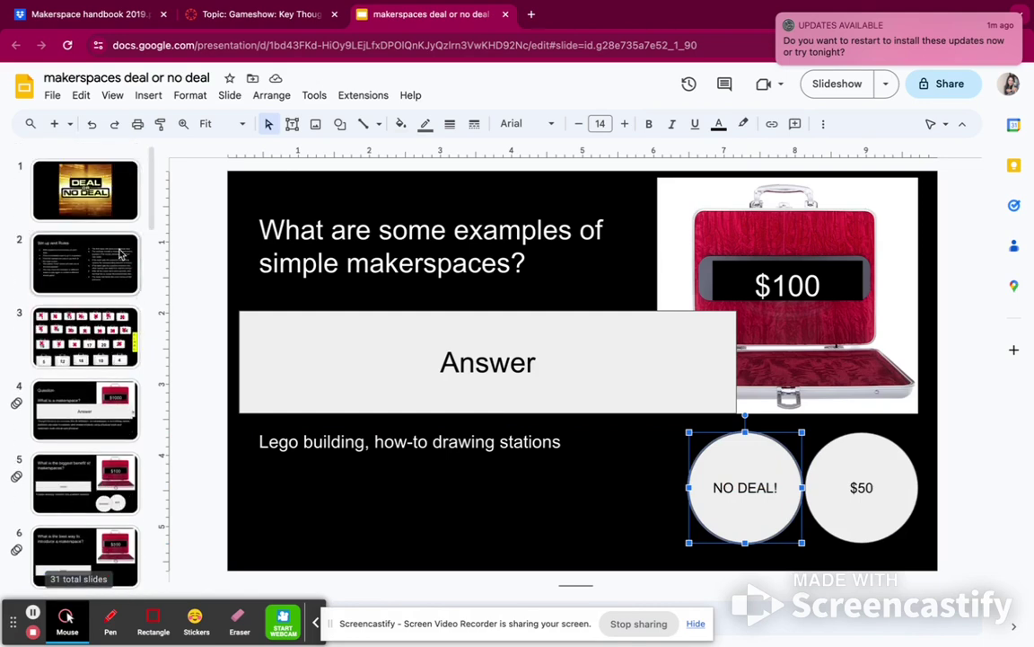
pyautogui.click(86, 328)
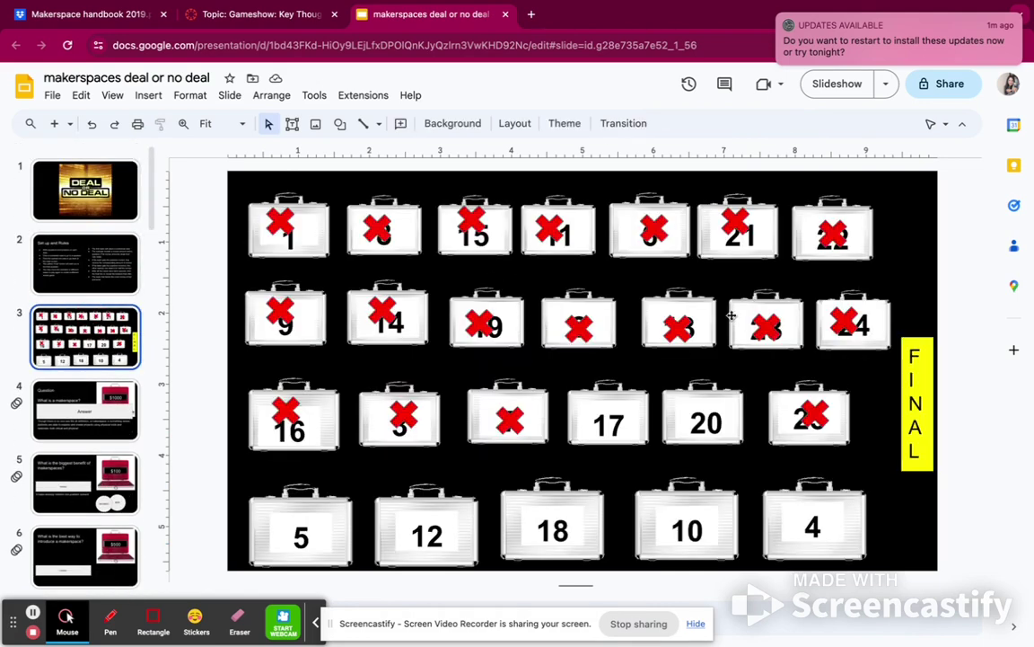
pyautogui.click(816, 413)
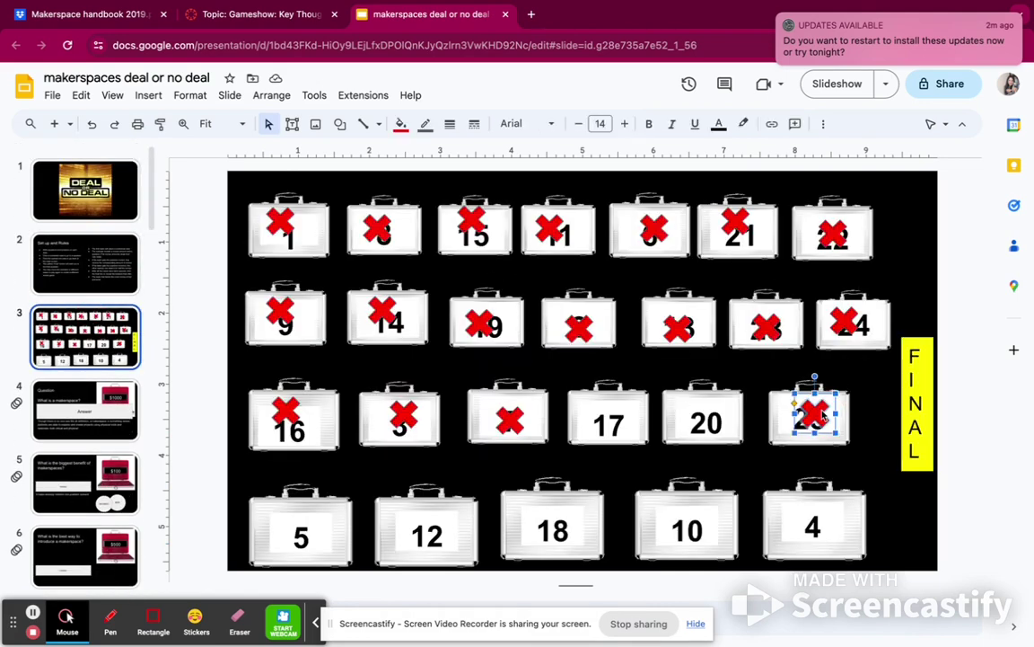
pyautogui.moveTo(816, 414); pyautogui.dragTo(608, 419)
# Step: Follow the slide link for case 20 to slide 6 and move its Answer cover upward to uncover the text beneath
pyautogui.click(732, 396)
pyautogui.click(744, 460)
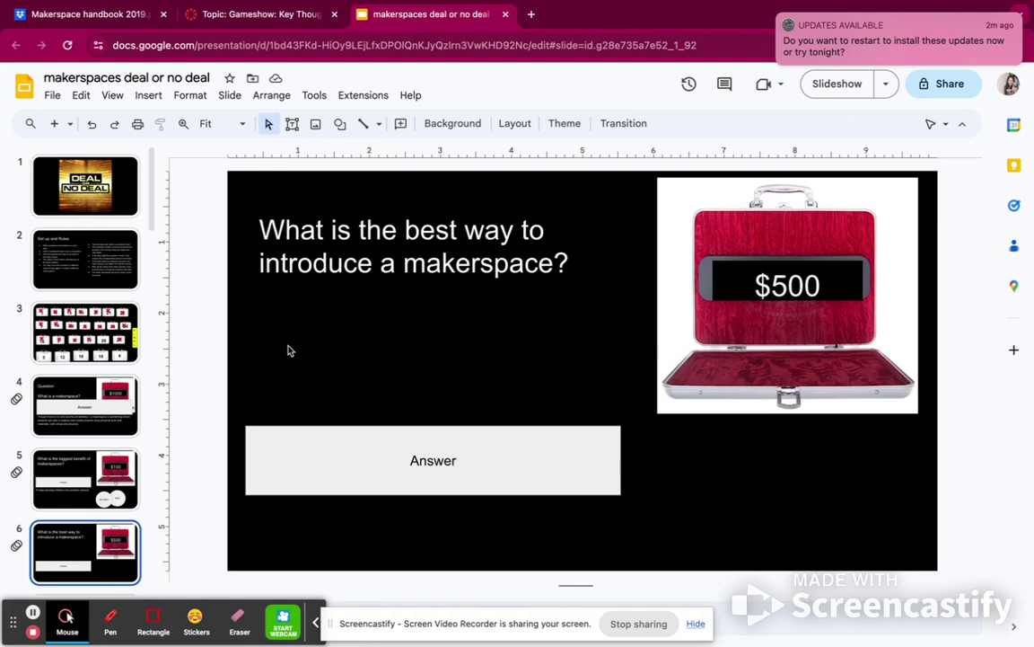
pyautogui.click(372, 446)
pyautogui.moveTo(372, 445); pyautogui.dragTo(377, 353)
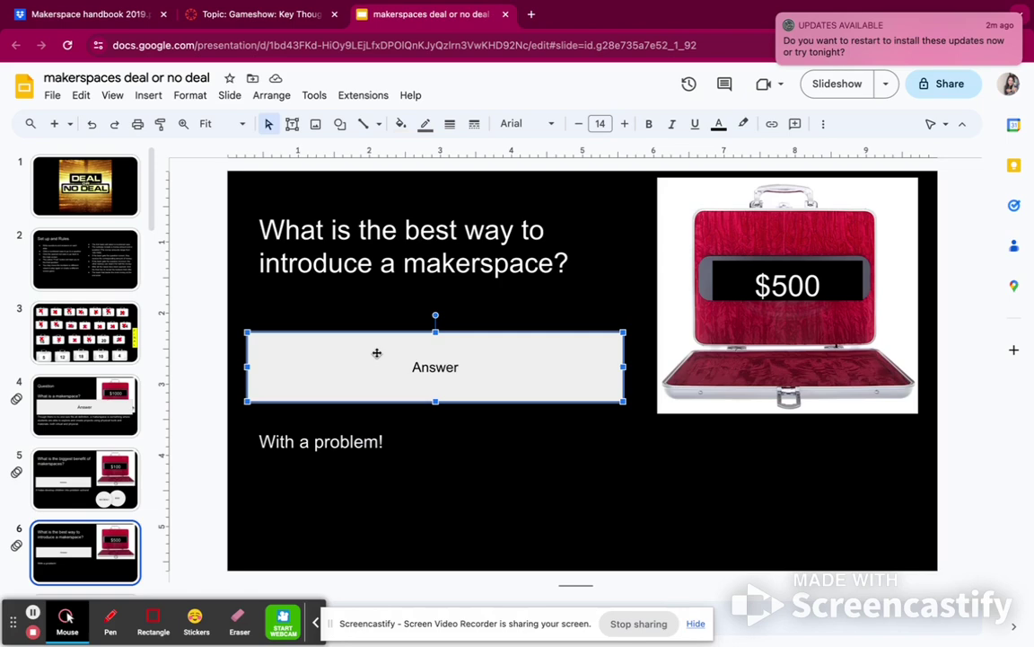
pyautogui.click(207, 415)
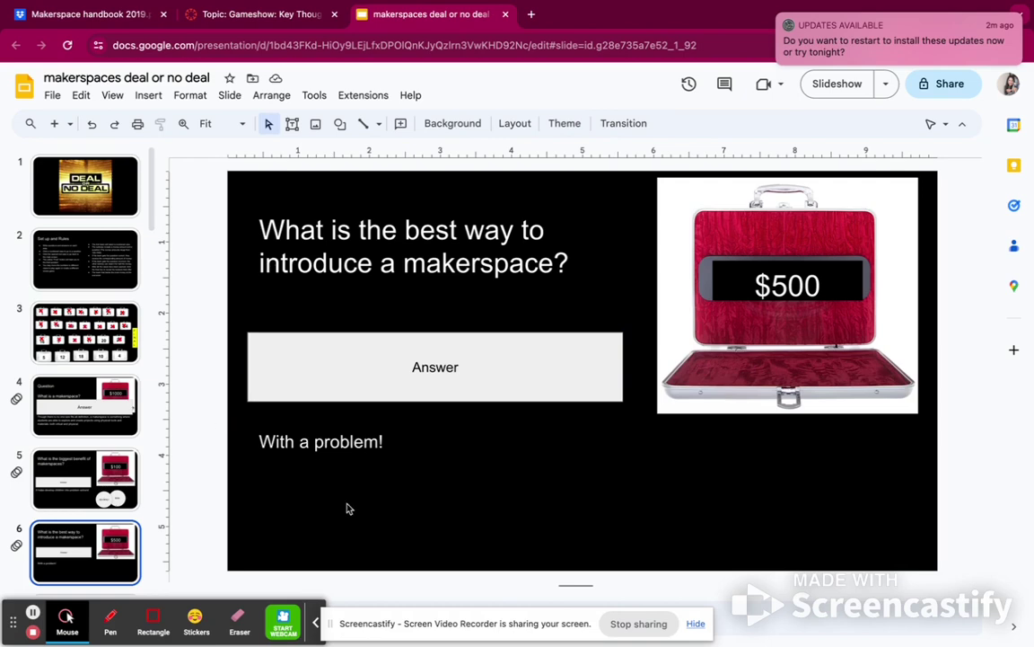
# Step: Return to the case board slide and place a copy of the red X from the third row's last case on case 20
pyautogui.press('Up')
pyautogui.press('Up')
pyautogui.press('Up')
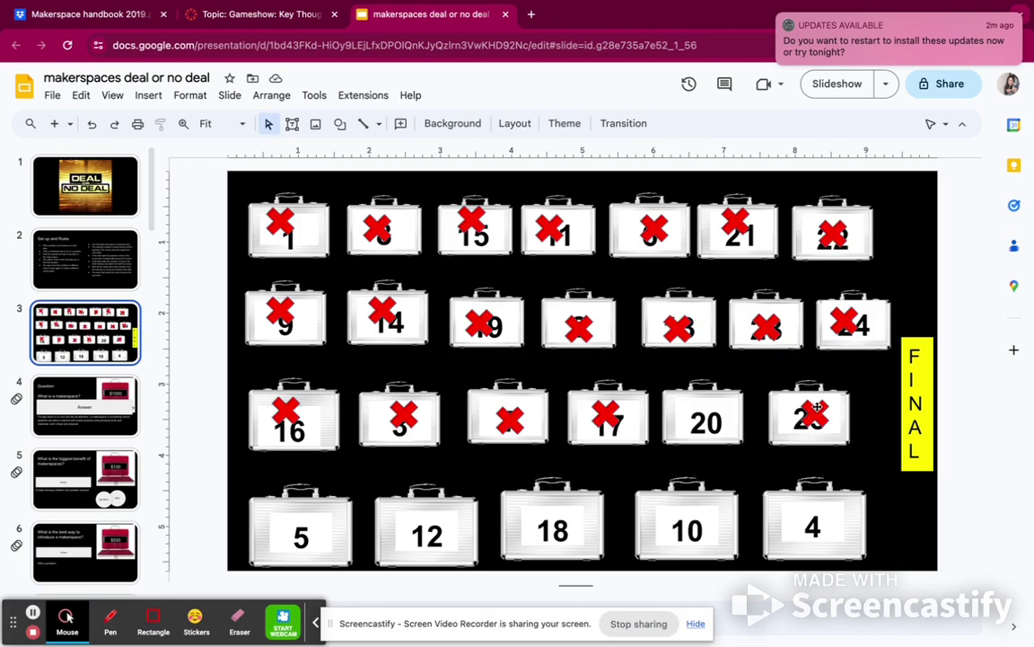
pyautogui.moveTo(817, 407); pyautogui.dragTo(704, 420)
# Step: Follow the slide link for case 5 to slide 17 and move its Answer cover upward to uncover the text beneath
pyautogui.click(332, 498)
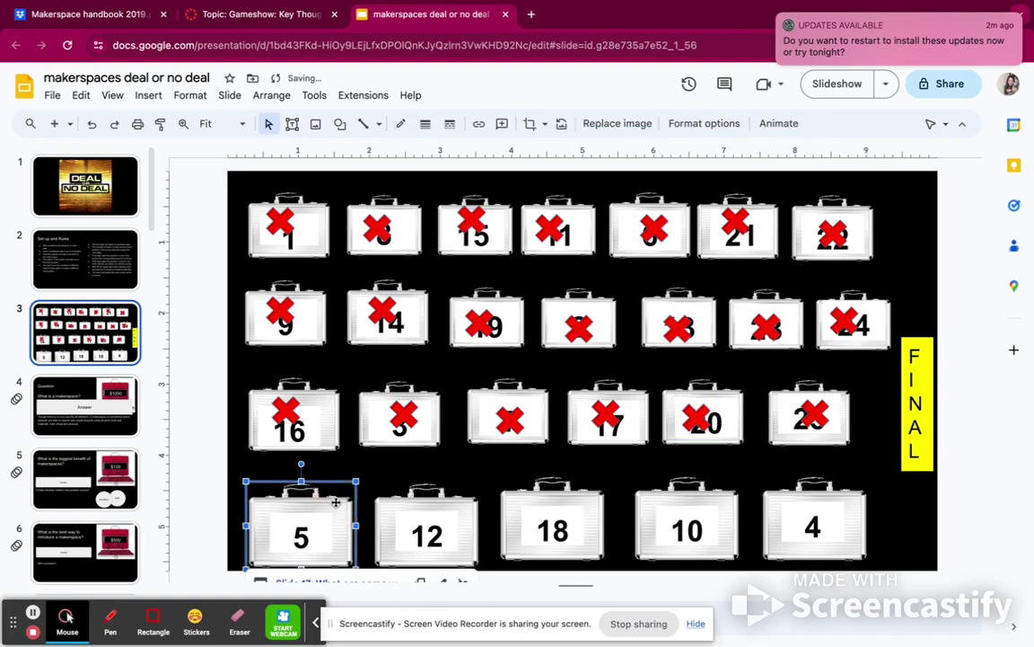
pyautogui.click(321, 584)
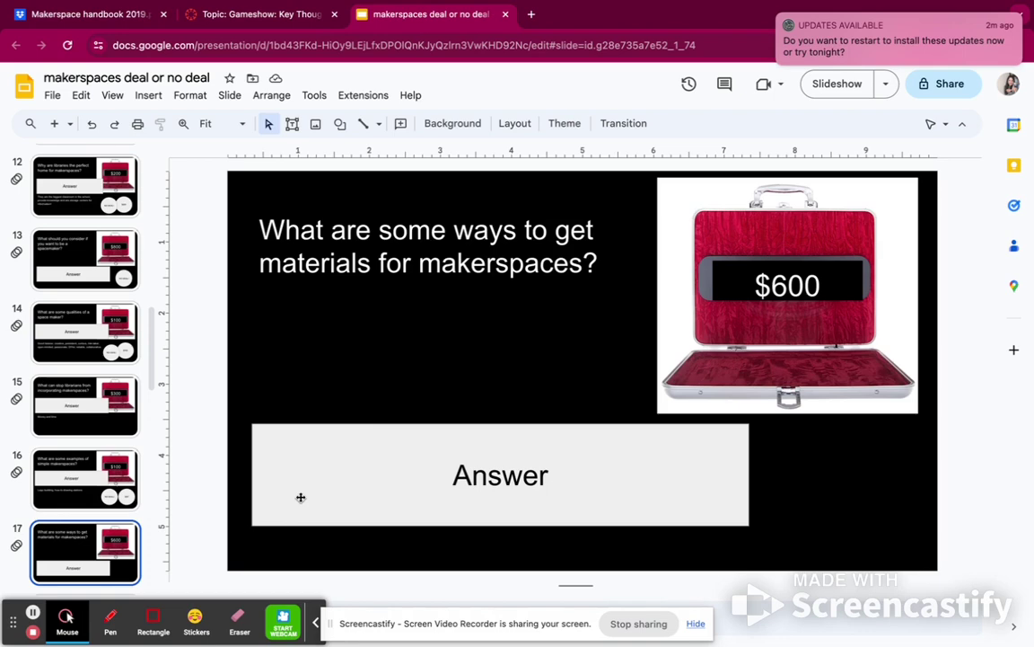
pyautogui.moveTo(331, 487); pyautogui.dragTo(321, 369)
# Step: Return to the case board slide and place a pasted copy of the red X on case 5
pyautogui.scroll(-1, 114, 470)
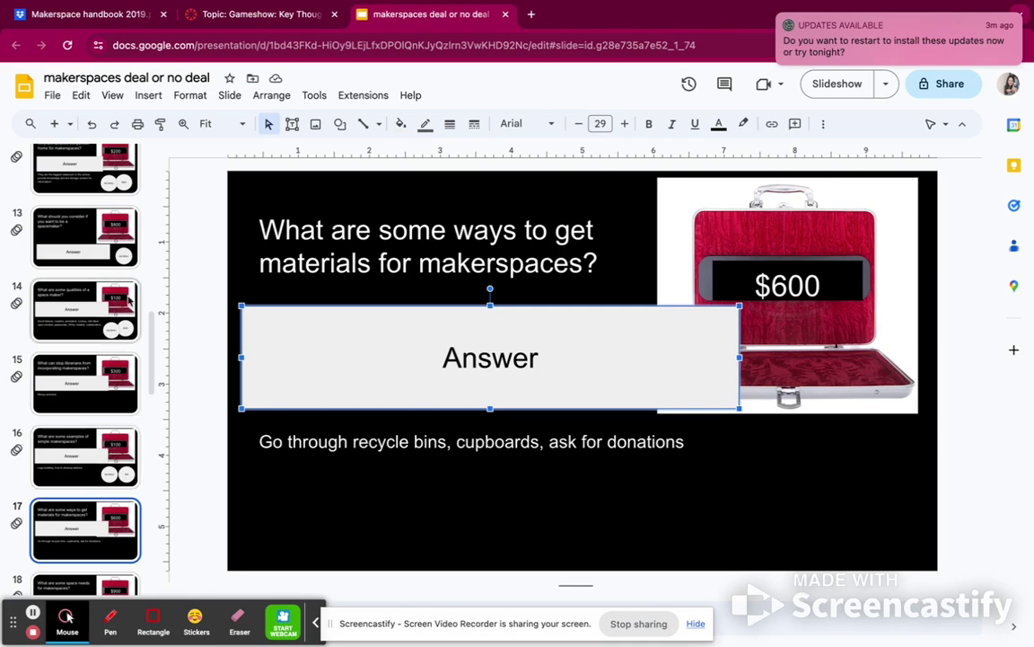
pyautogui.scroll(10, 128, 301)
pyautogui.click(94, 312)
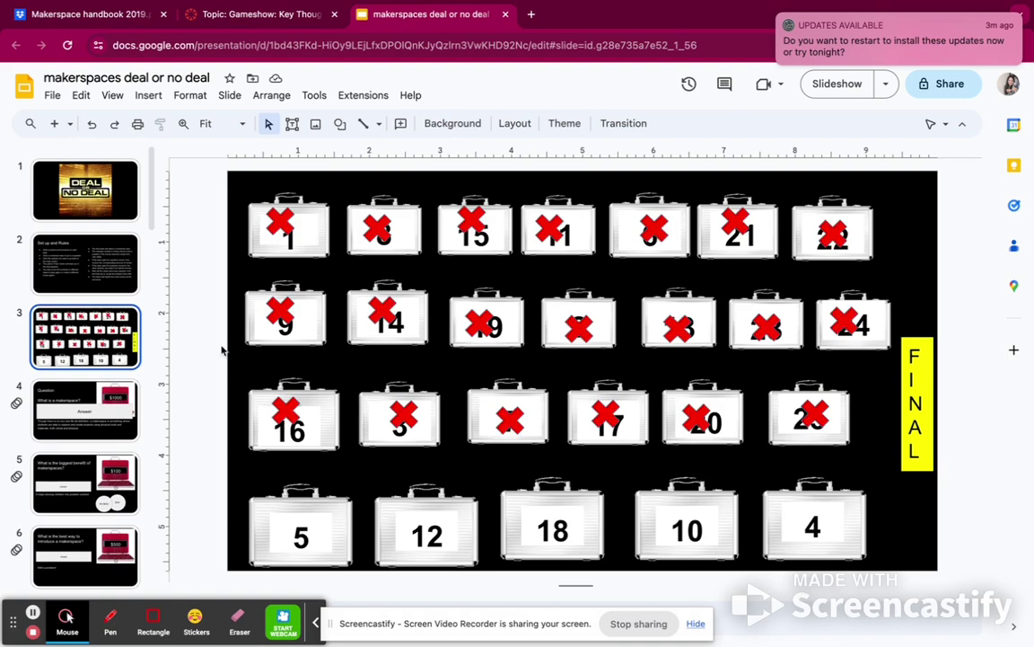
pyautogui.hotkey('ctrl', 'v')
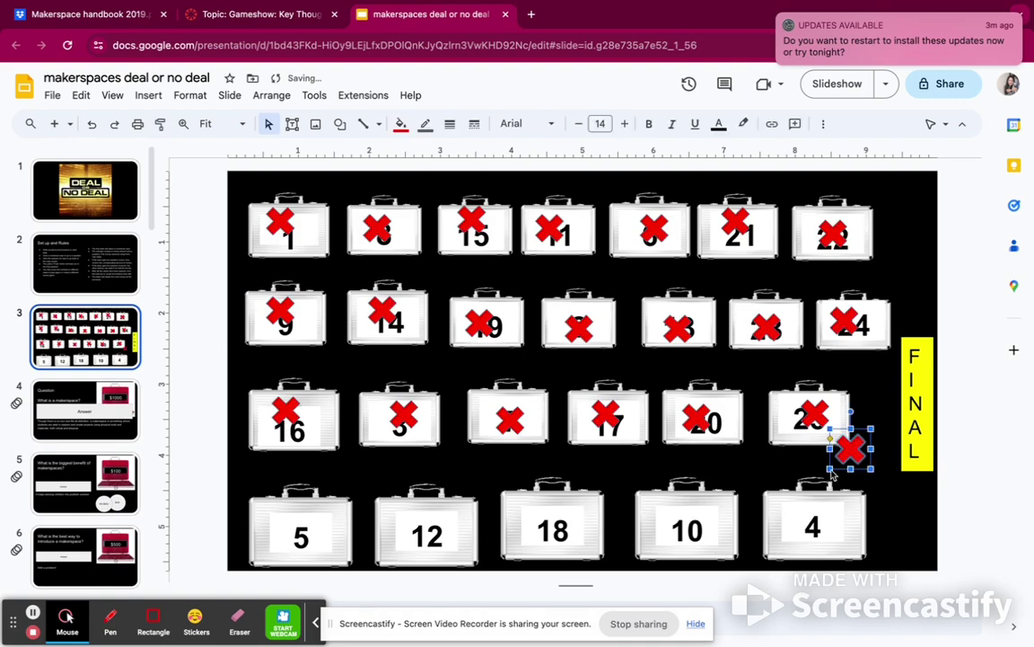
pyautogui.moveTo(362, 492); pyautogui.dragTo(294, 532)
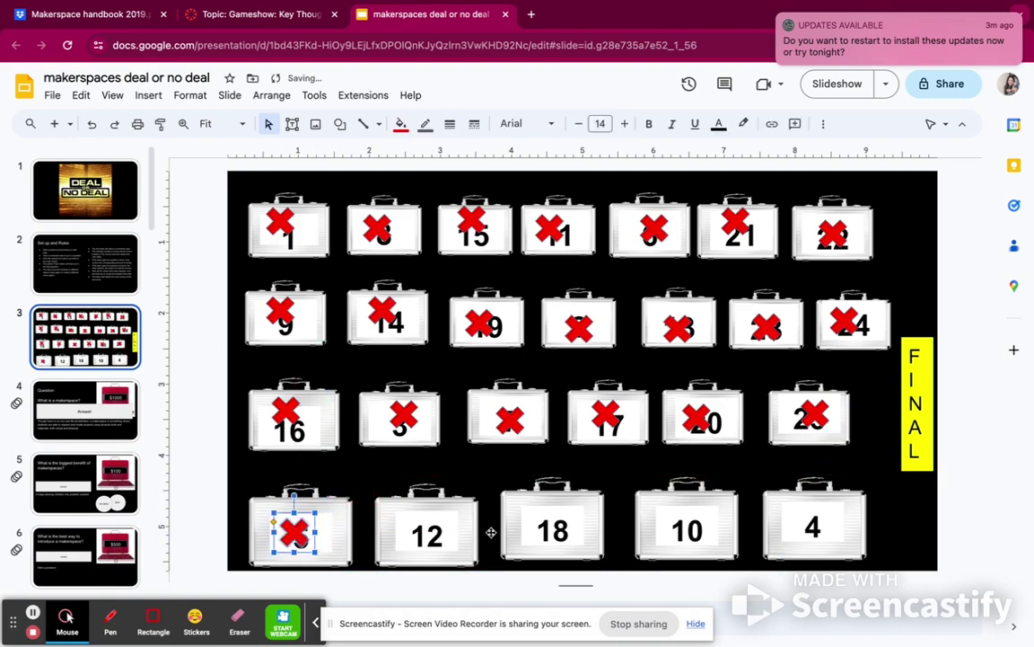
# Step: Follow the slide link for case 12 to slide 19 and uncover its answer text and the offer behind the NO DEAL! circle
pyautogui.click(468, 510)
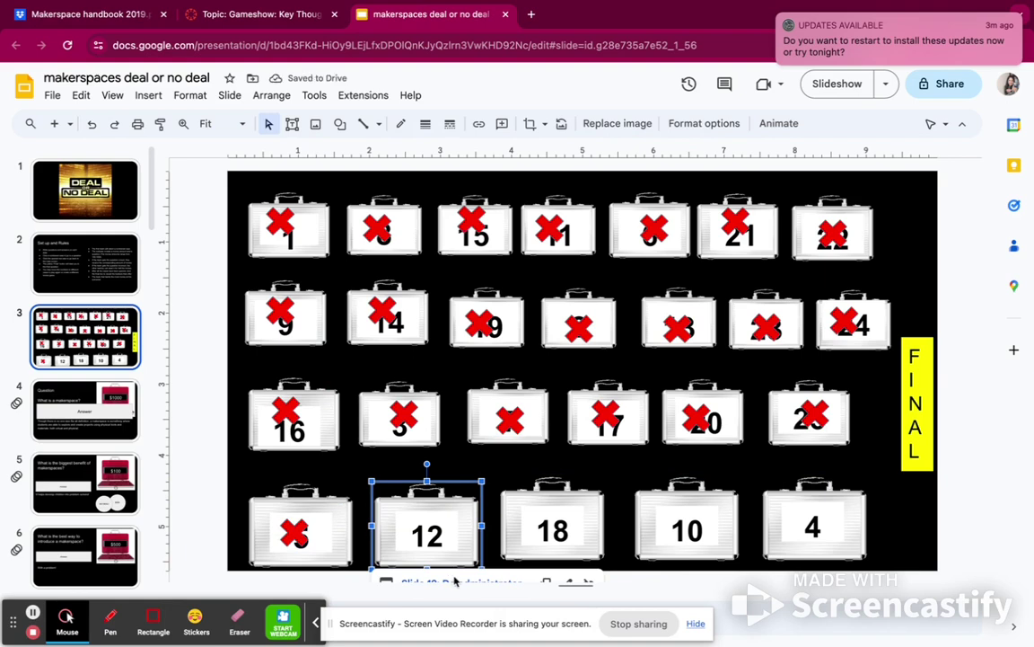
pyautogui.click(513, 584)
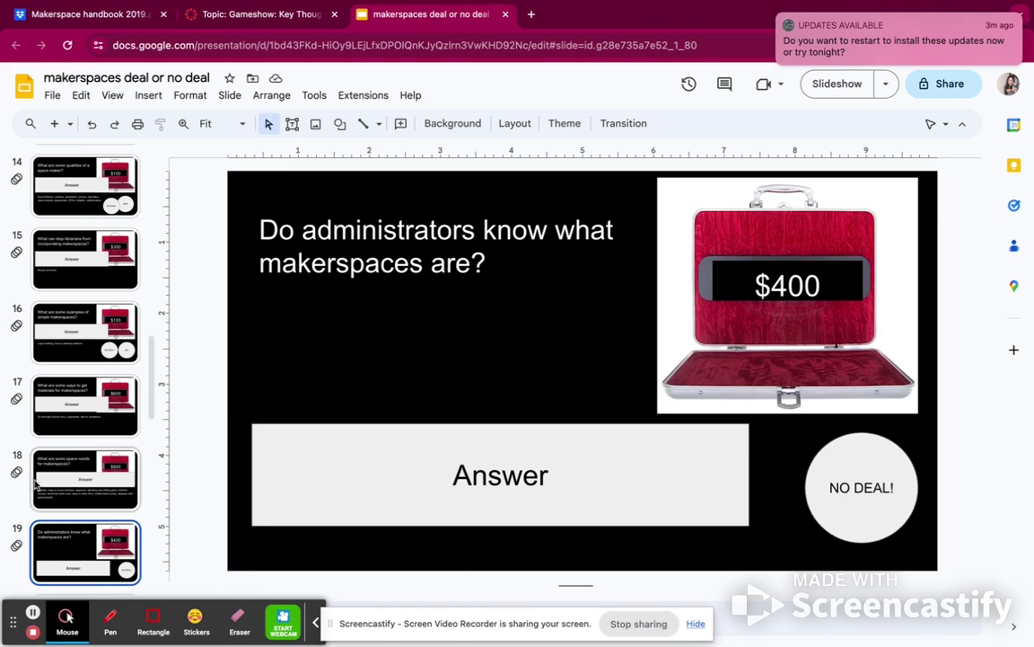
pyautogui.click(270, 462)
pyautogui.moveTo(270, 462); pyautogui.dragTo(268, 358)
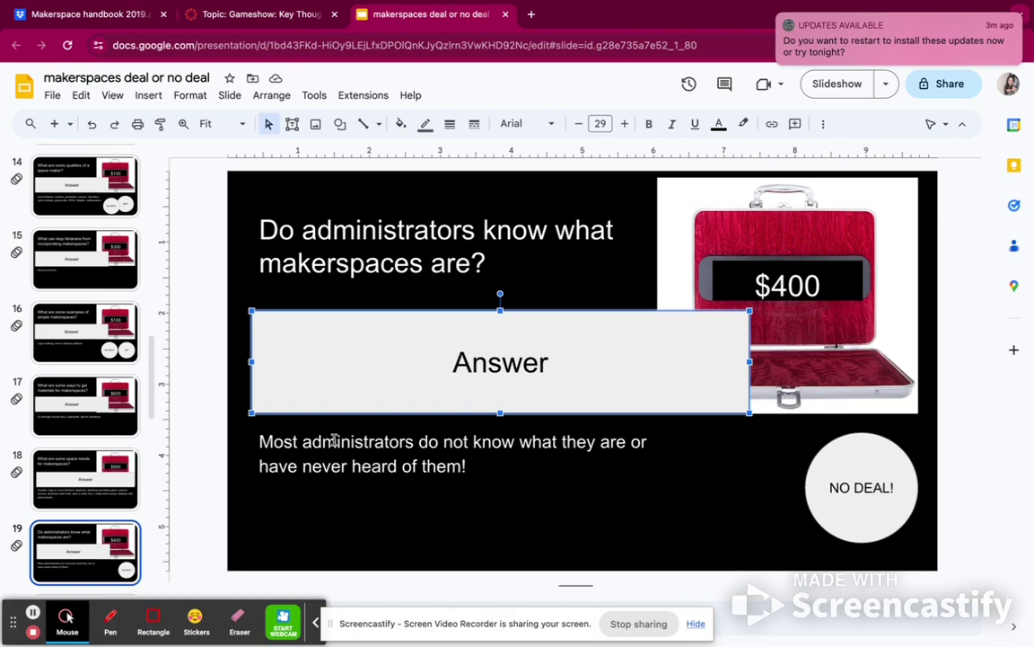
pyautogui.moveTo(849, 470); pyautogui.dragTo(757, 487)
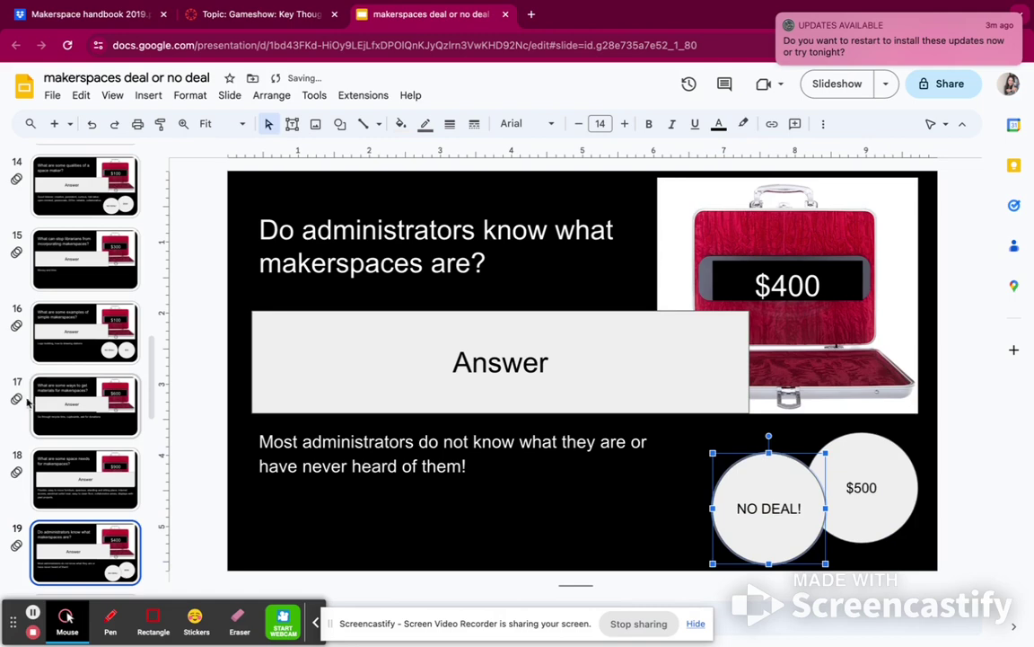
# Step: Return to the case board slide and place a copy of the red X from the third row's second case on case 12
pyautogui.scroll(10, 115, 328)
pyautogui.click(108, 330)
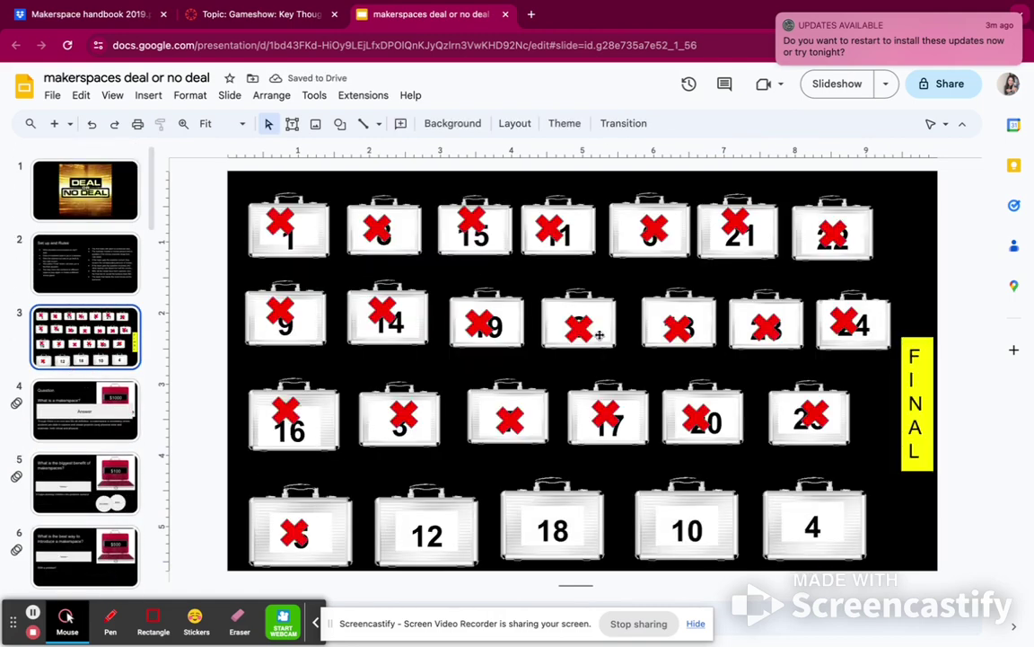
pyautogui.click(411, 422)
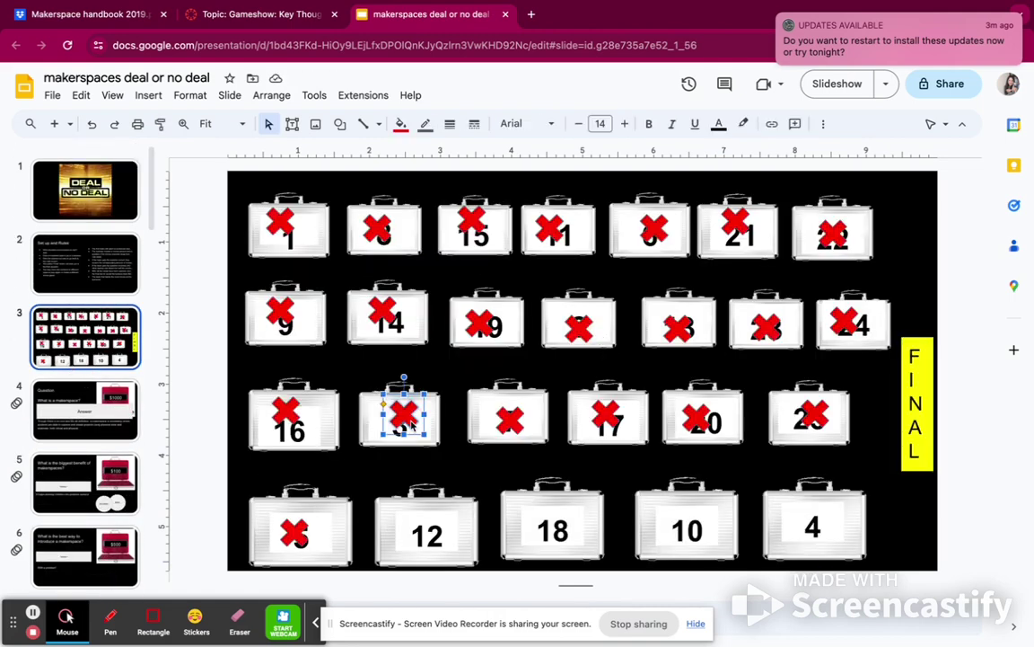
pyautogui.moveTo(412, 422); pyautogui.dragTo(422, 431)
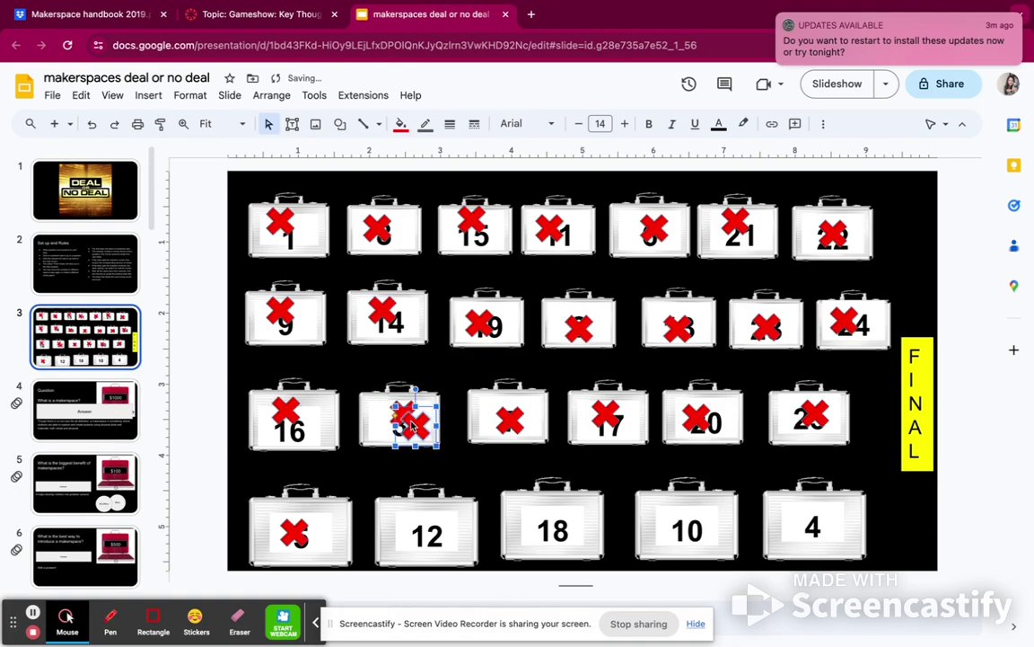
pyautogui.moveTo(432, 513)
pyautogui.mouseDown()
pyautogui.moveTo(433, 539)
pyautogui.moveTo(429, 519)
pyautogui.mouseUp()
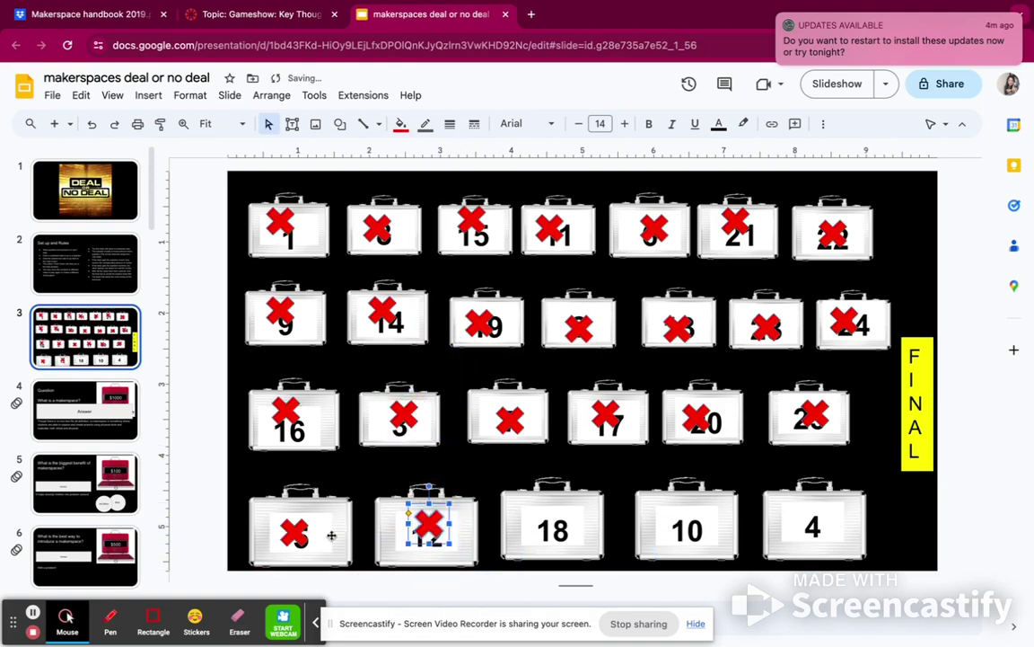
# Step: Follow the slide link for case 18 to slide 21 and move its Answer cover upward to uncover the text beneath
pyautogui.click(589, 505)
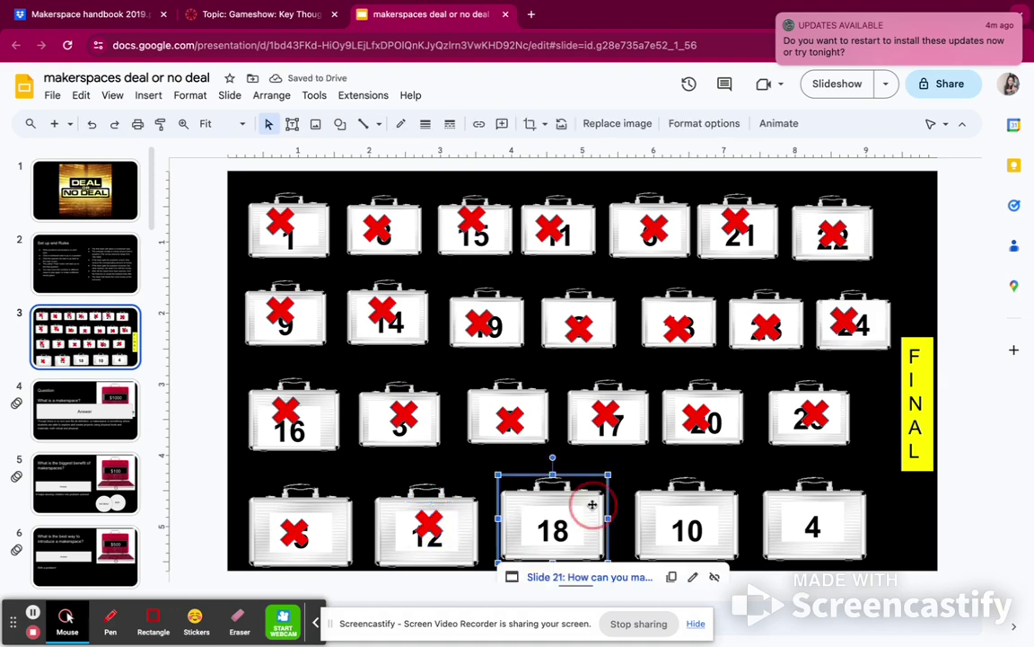
pyautogui.click(602, 579)
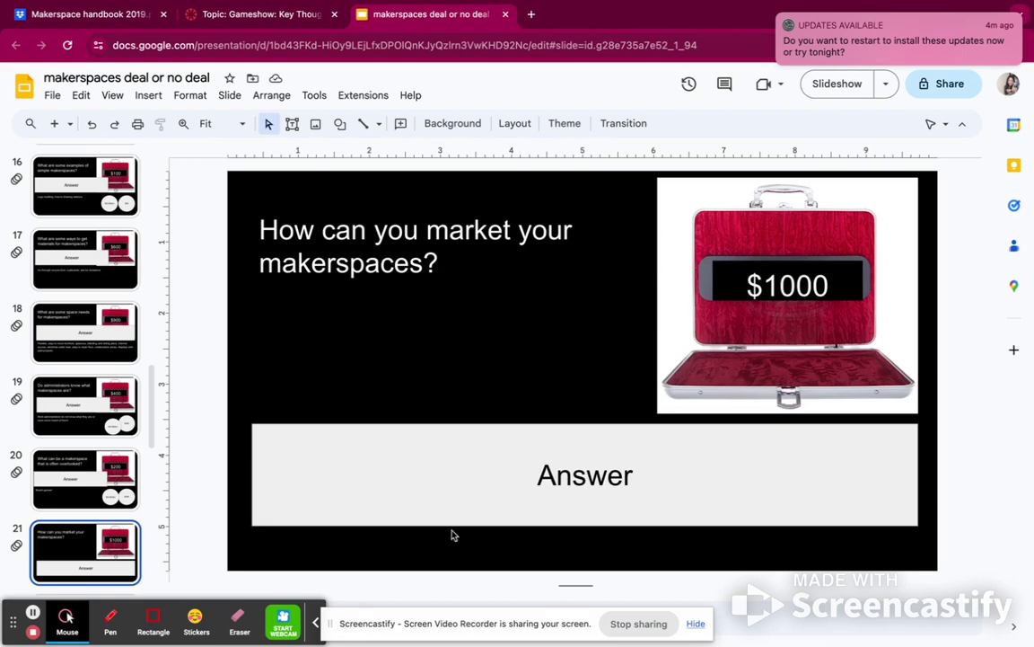
pyautogui.moveTo(489, 469); pyautogui.dragTo(467, 364)
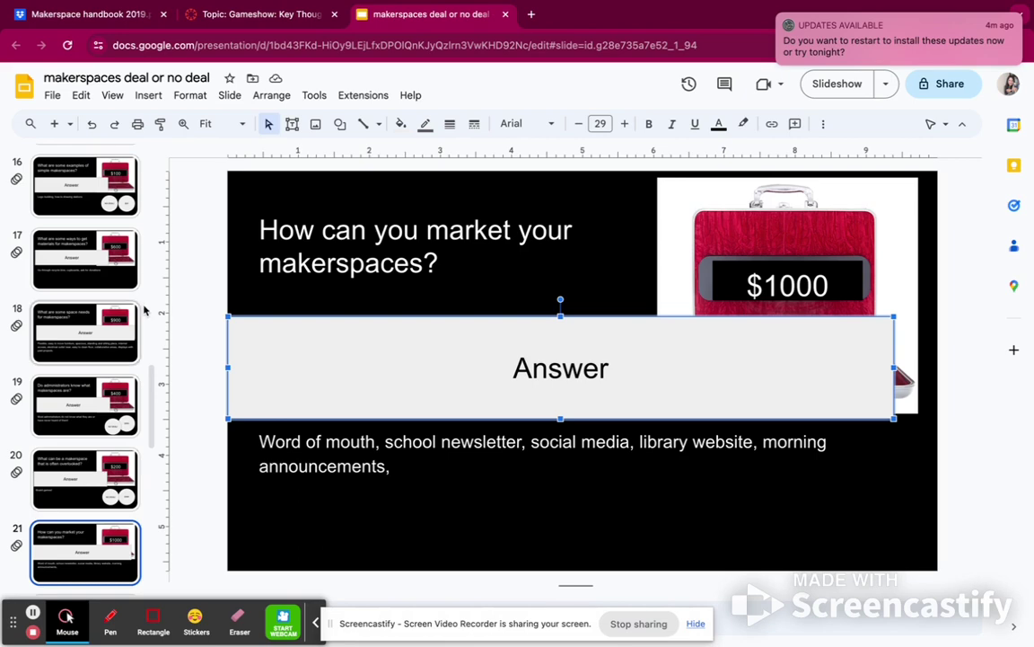
# Step: Return to the case board slide and place a pasted copy of the red X on case 18
pyautogui.scroll(15, 131, 328)
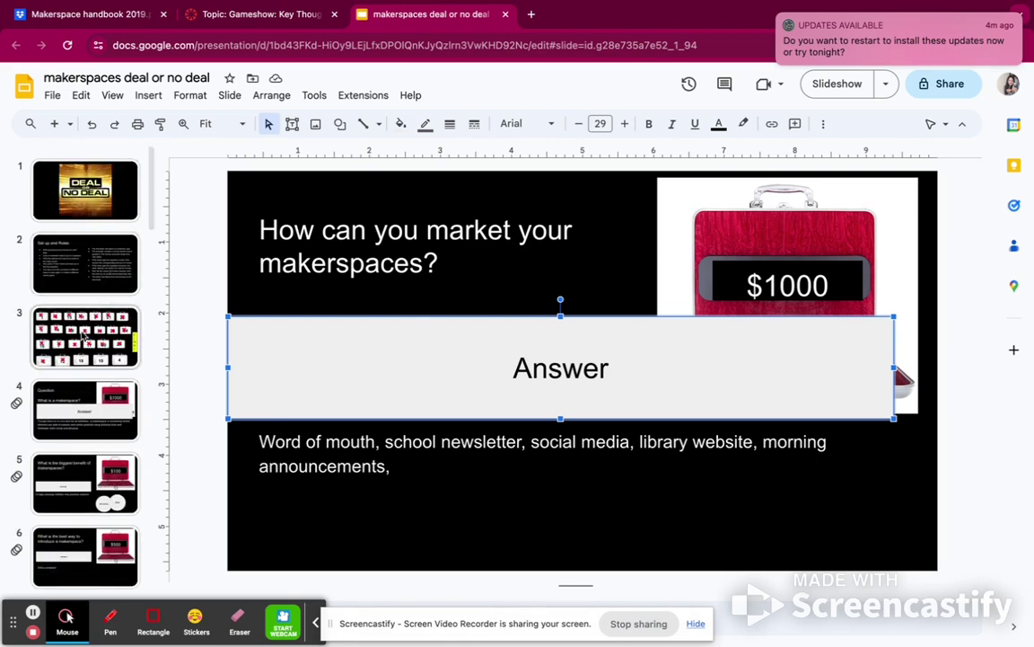
pyautogui.click(106, 356)
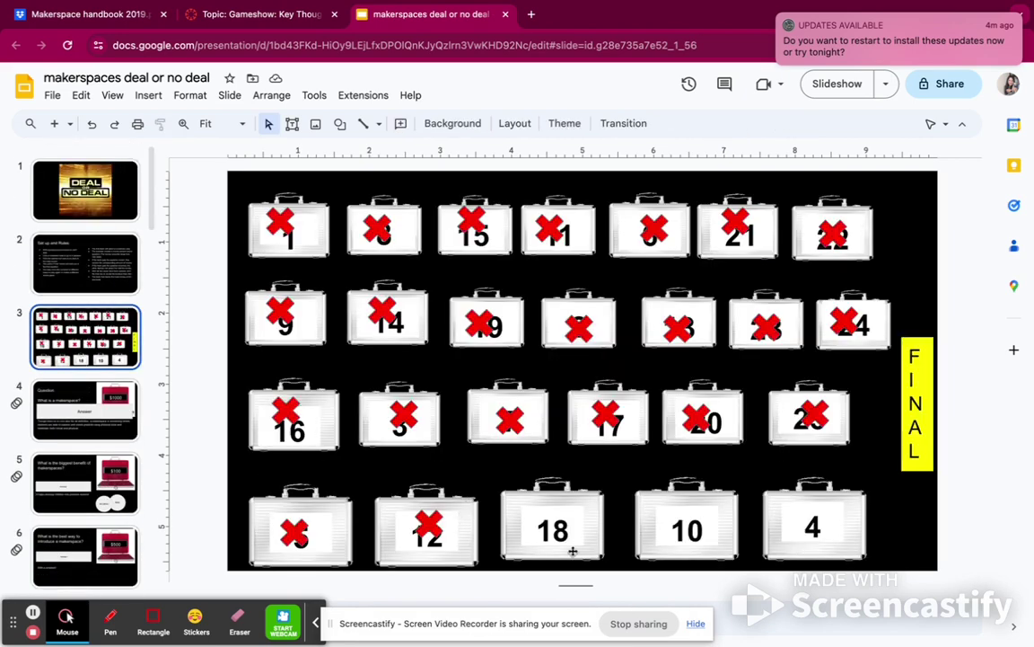
pyautogui.hotkey('ctrl', 'v')
pyautogui.moveTo(424, 438); pyautogui.dragTo(555, 530)
# Step: Follow the slide link for case 10 to slide 23 and uncover its answer text and the offer behind the NO DEAL! circle
pyautogui.click(682, 512)
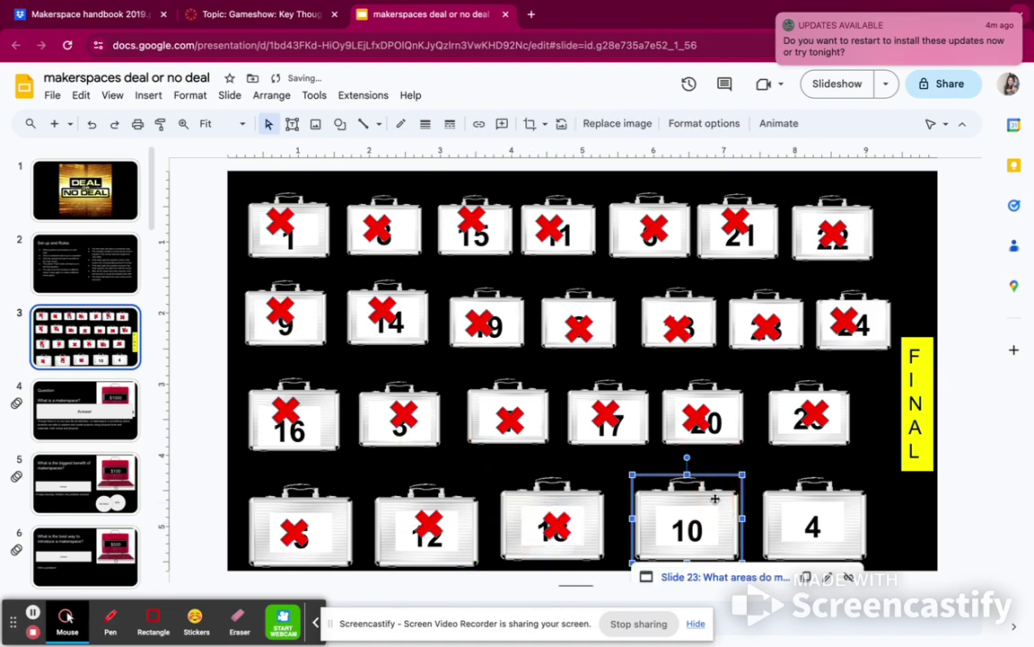
pyautogui.click(725, 578)
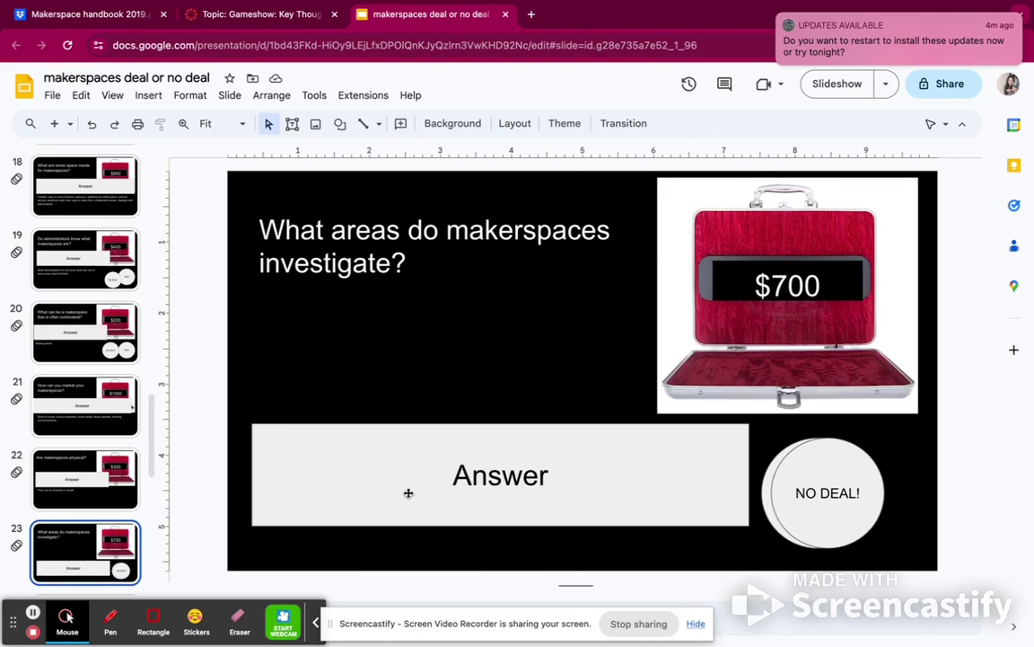
pyautogui.moveTo(408, 493); pyautogui.dragTo(413, 362)
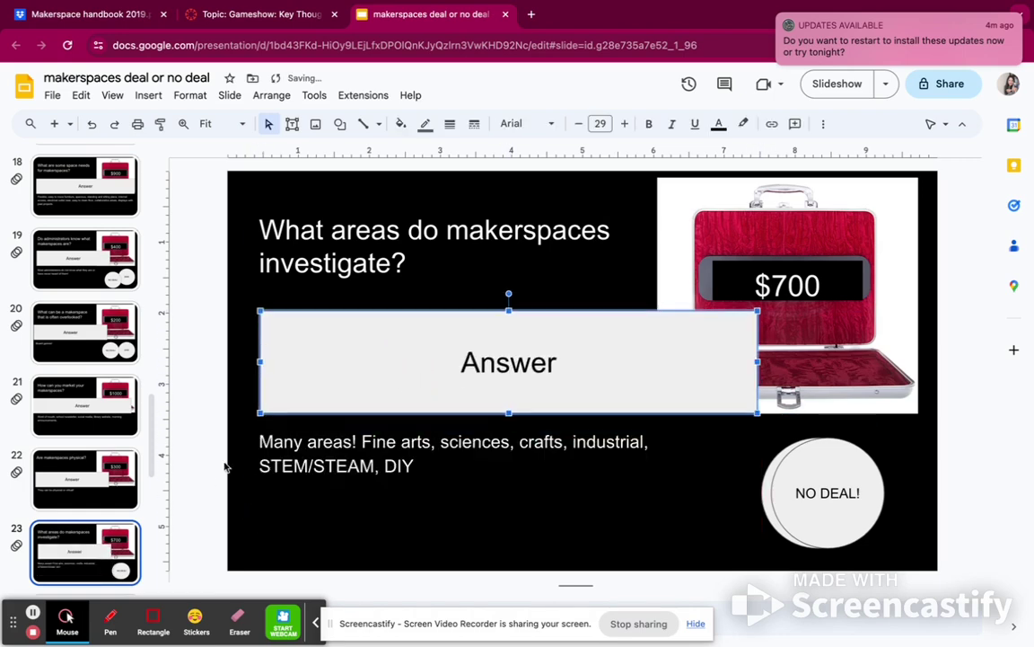
pyautogui.moveTo(825, 468); pyautogui.dragTo(889, 414)
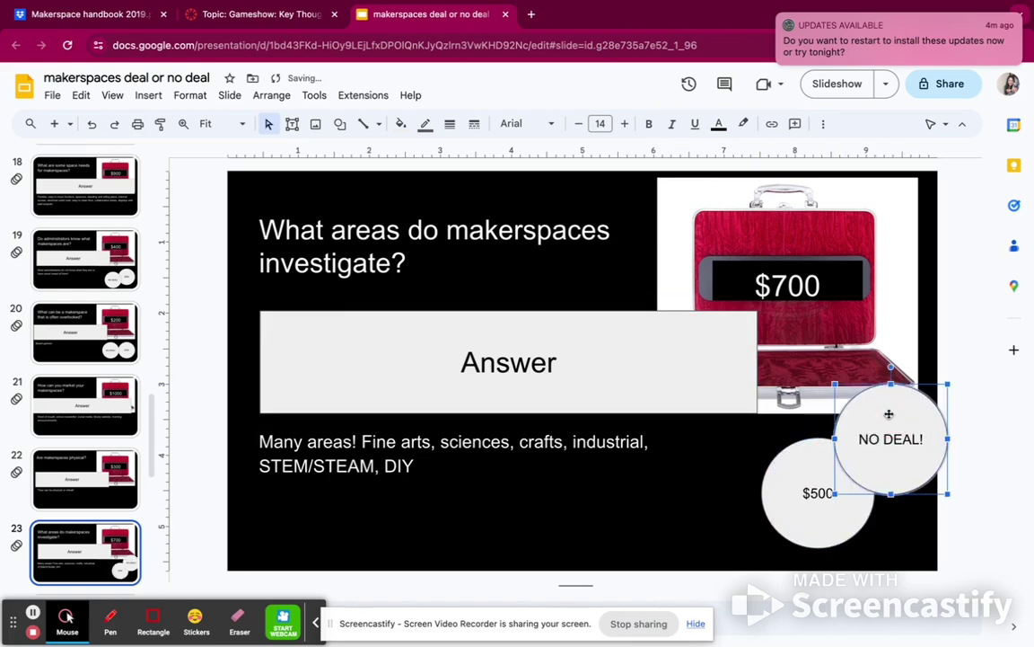
# Step: Deselect the NO DEAL! circle and return from case 10's question to the case board slide
pyautogui.click(732, 485)
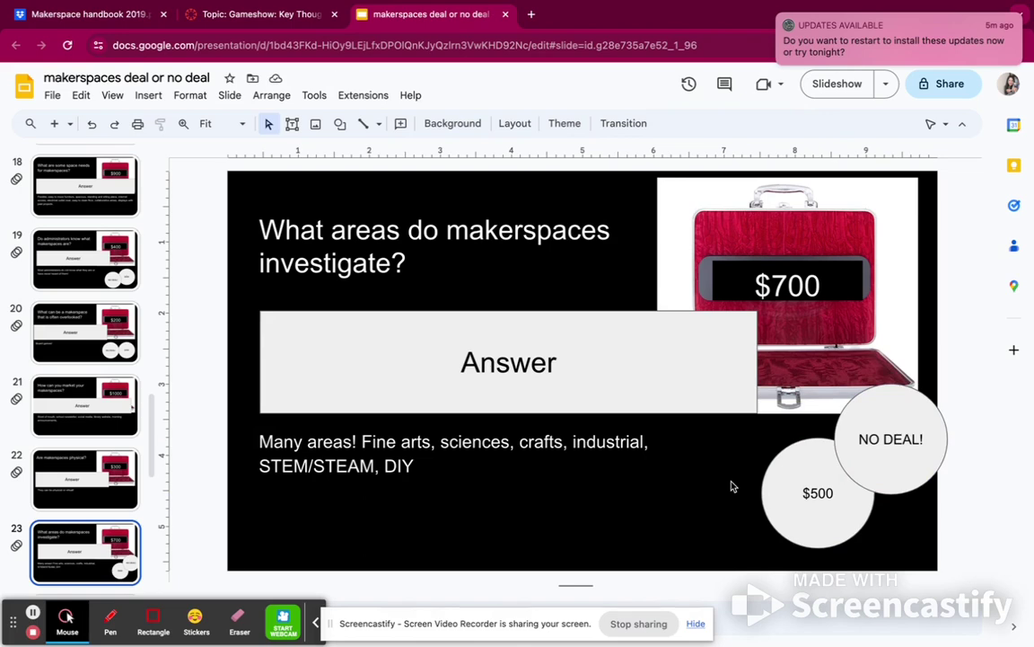
pyautogui.scroll(10, 126, 278)
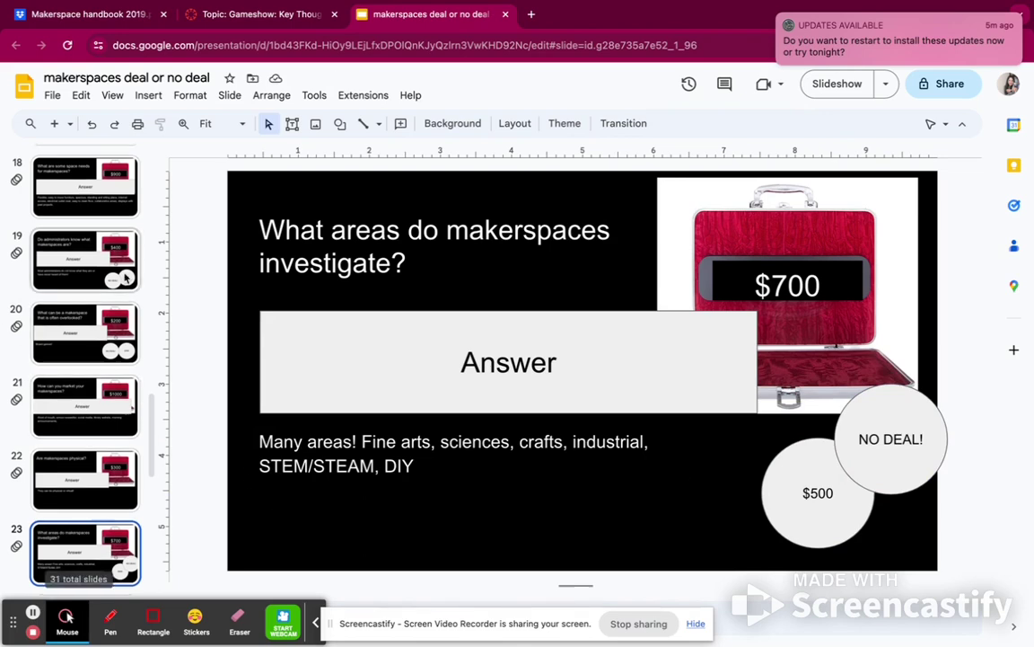
pyautogui.click(85, 338)
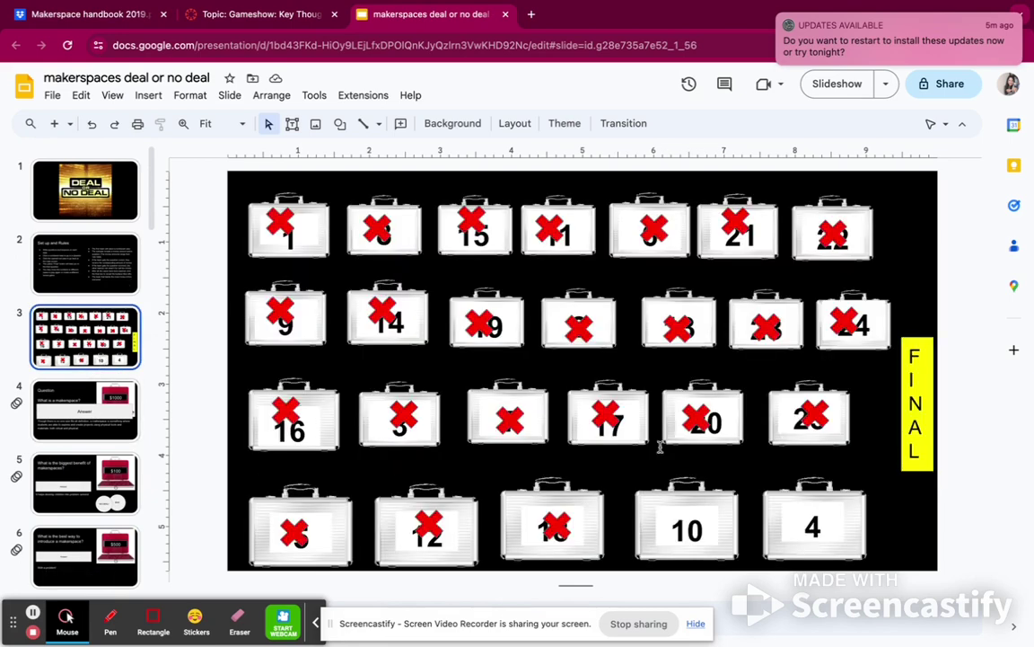
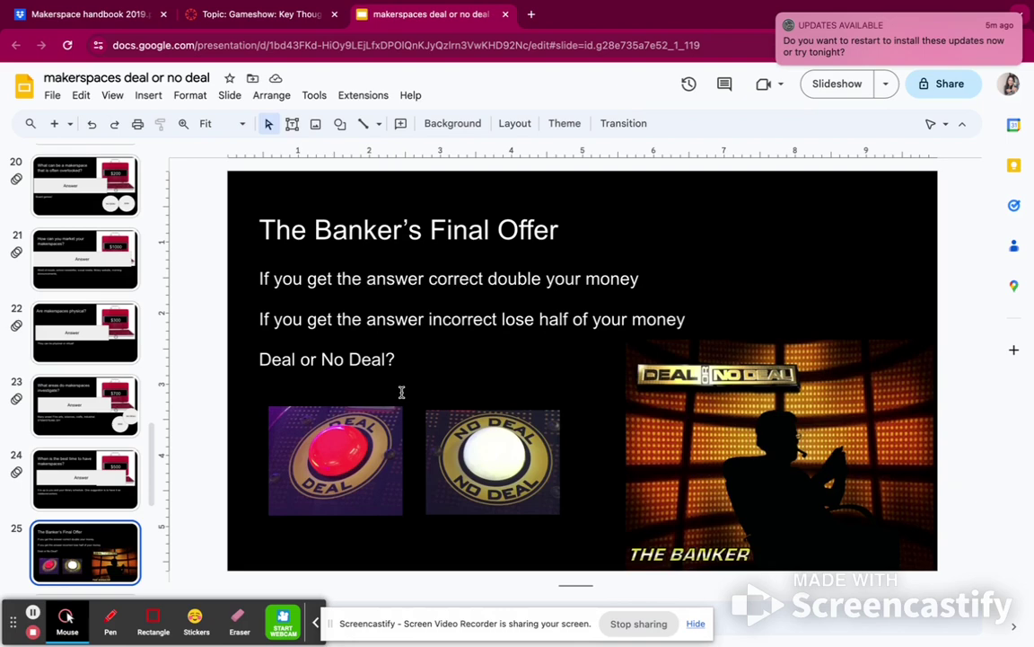
# Step: Follow the DEAL picture's link on the Banker's Final Offer slide to slide 26 and uncover the final question's answer text
pyautogui.click(360, 462)
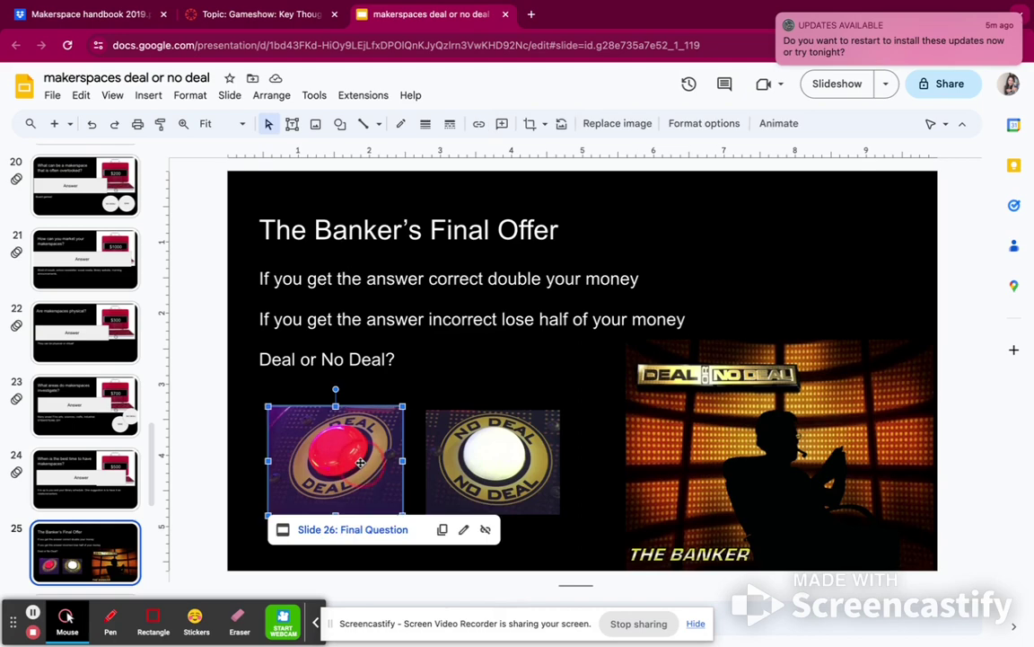
pyautogui.click(351, 531)
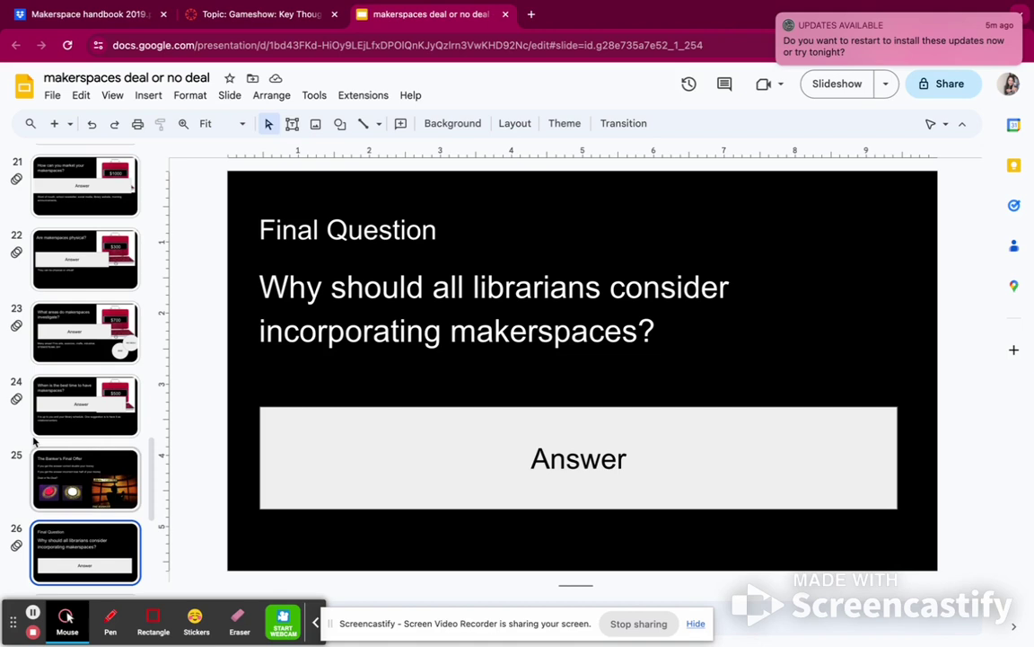
pyautogui.moveTo(305, 481); pyautogui.dragTo(280, 385)
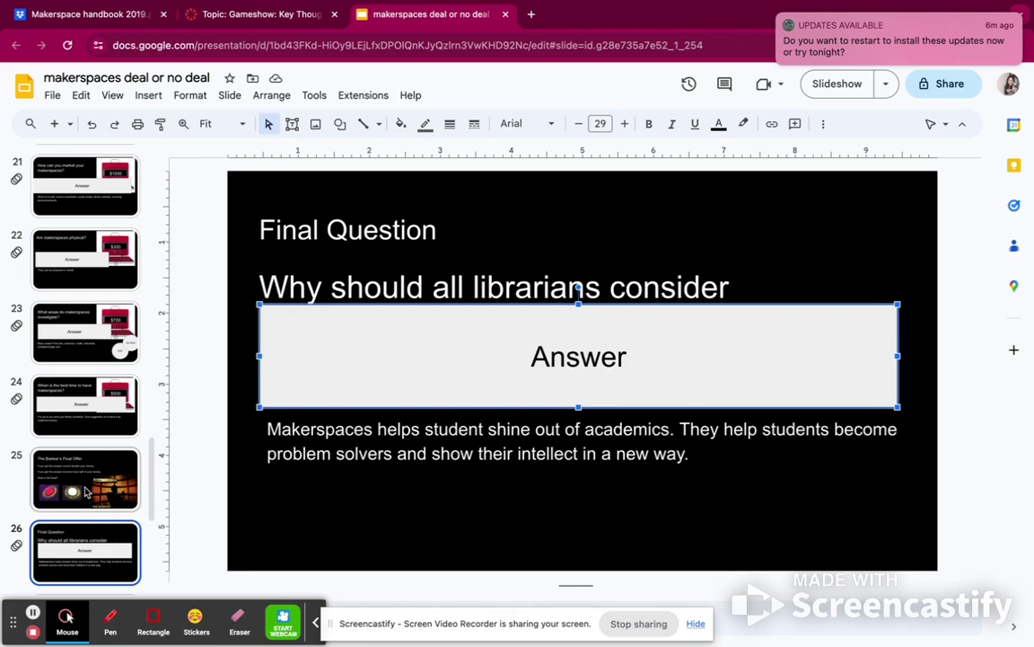
# Step: Look through the slides after the final question and return to the case board on slide 3
pyautogui.scroll(-3, 67, 368)
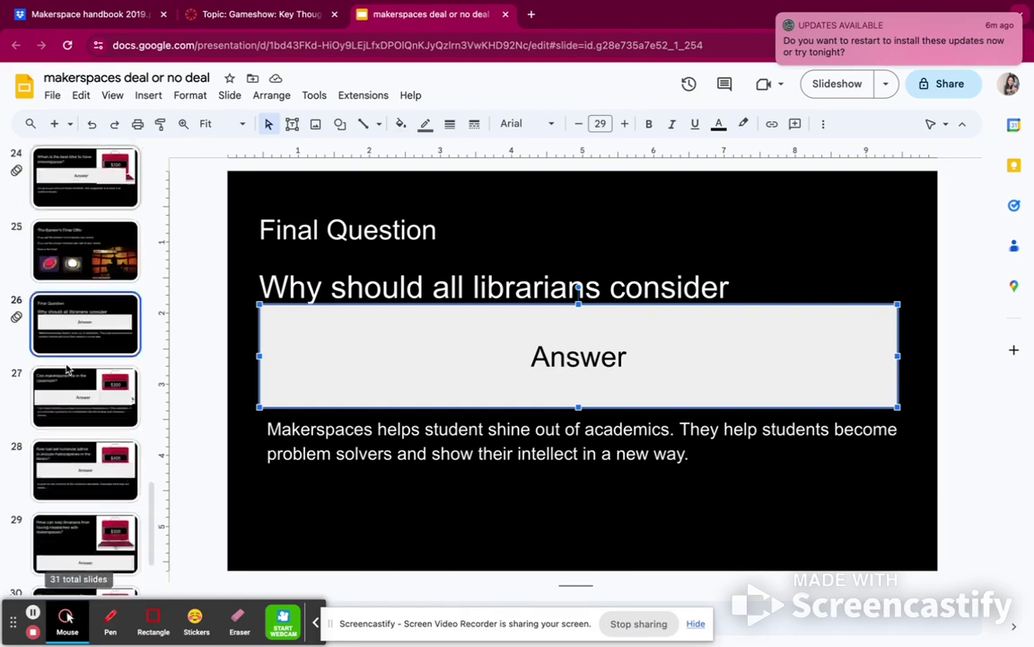
pyautogui.scroll(-2, 68, 366)
pyautogui.scroll(20, 84, 340)
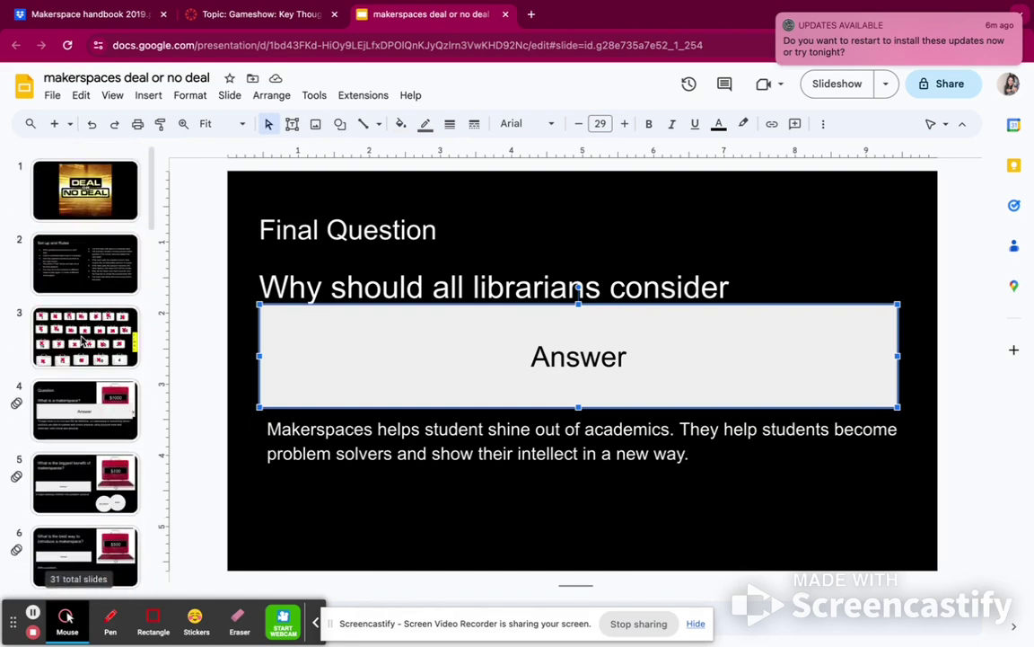
pyautogui.click(90, 360)
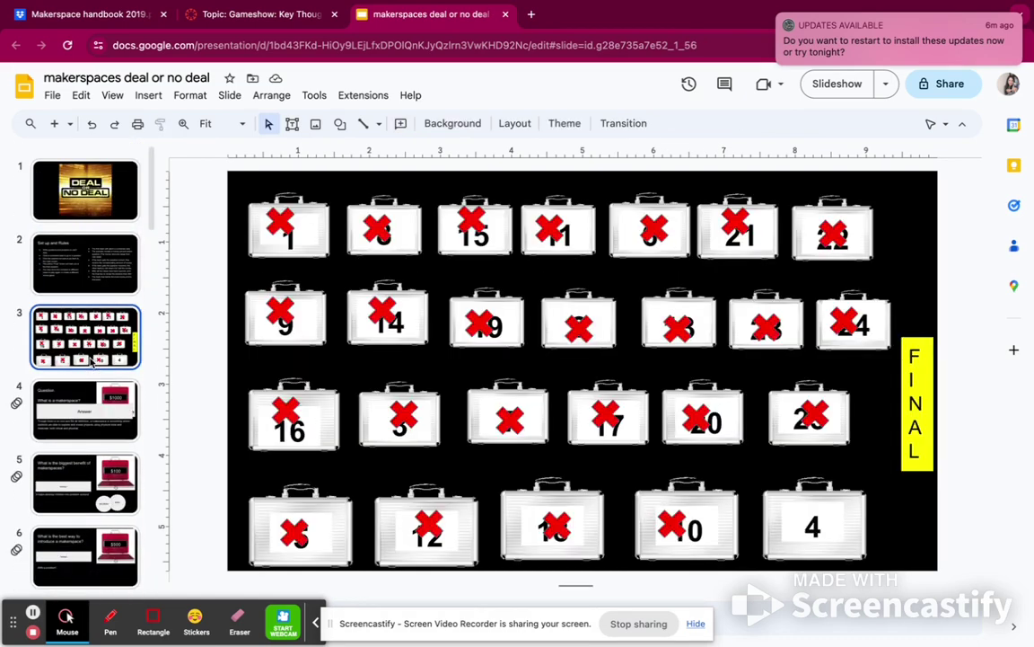